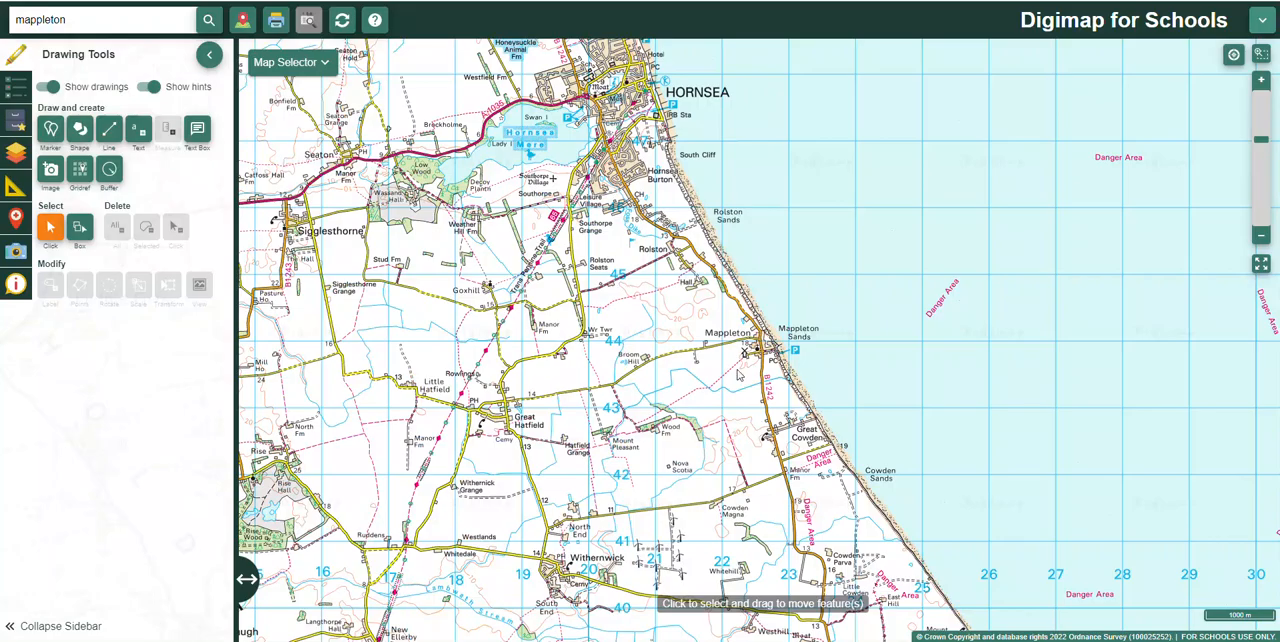
Step: Choose the Line drawing tool with a red line colour for marking up the map of Mappleton
scroll(738, 374, up, 4)
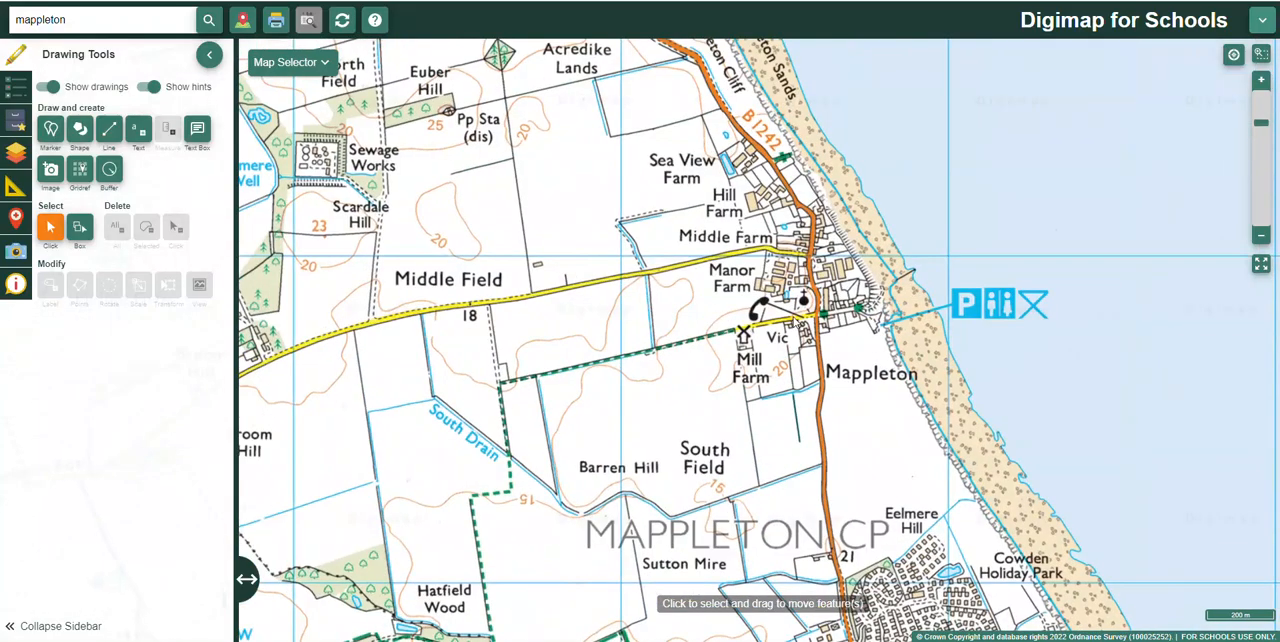
drag(791, 317, 663, 370)
scroll(709, 355, up, 1)
scroll(709, 355, down, 2)
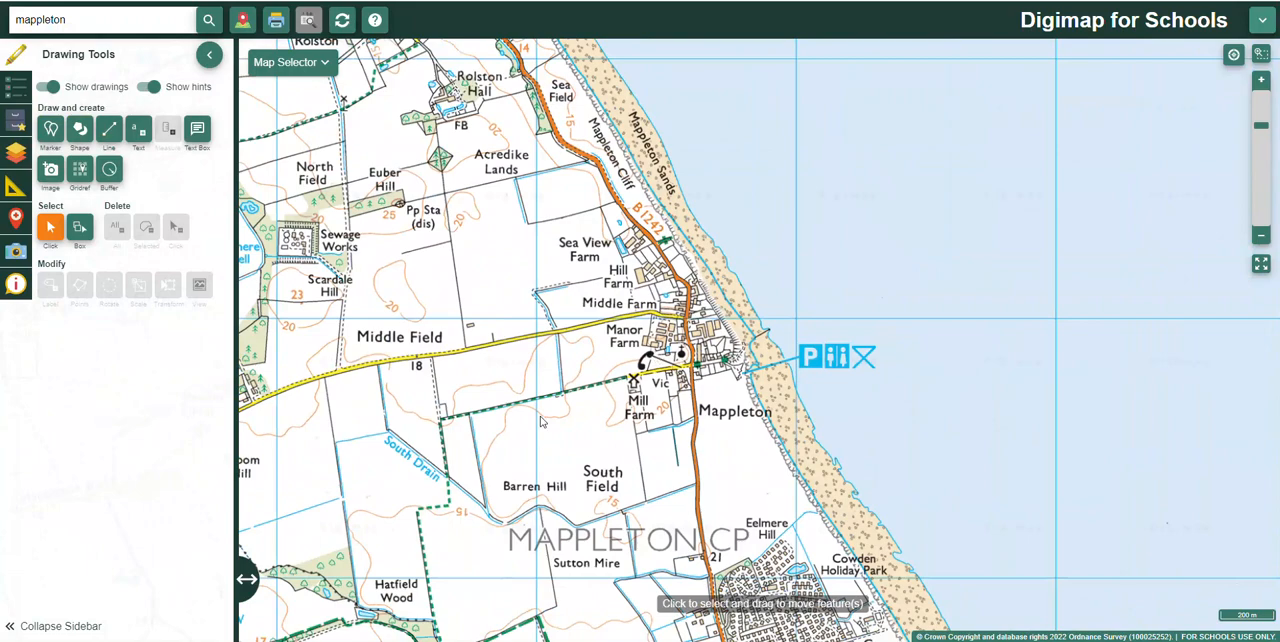
scroll(621, 313, up, 1)
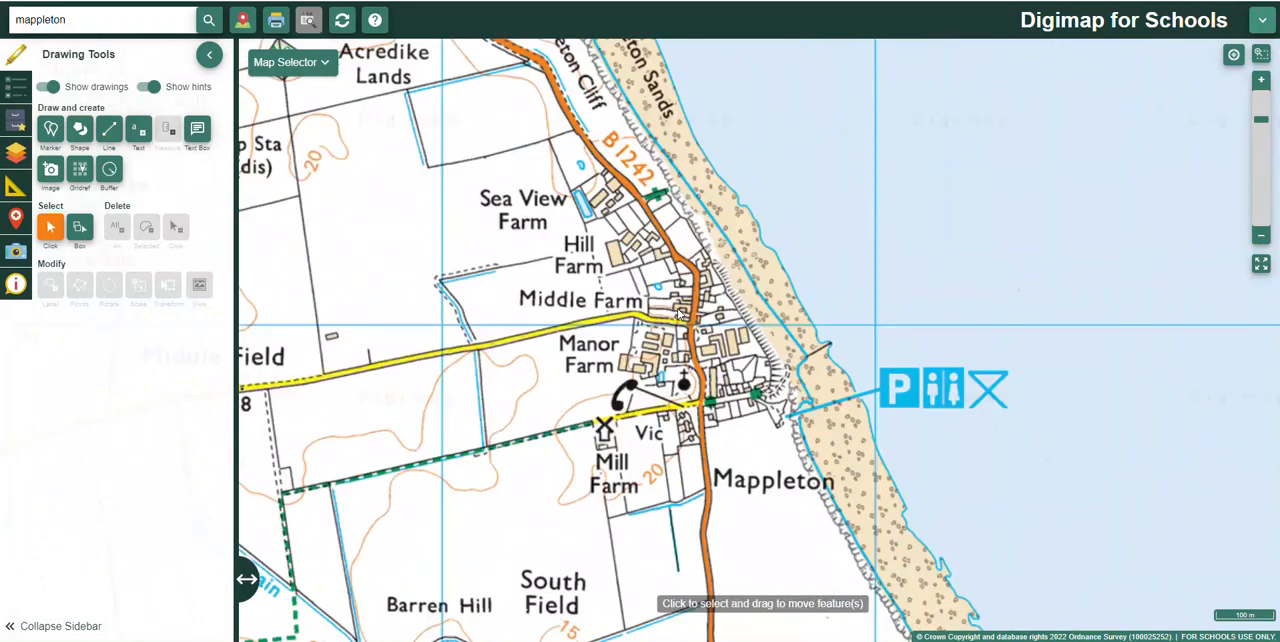
scroll(621, 367, up, 1)
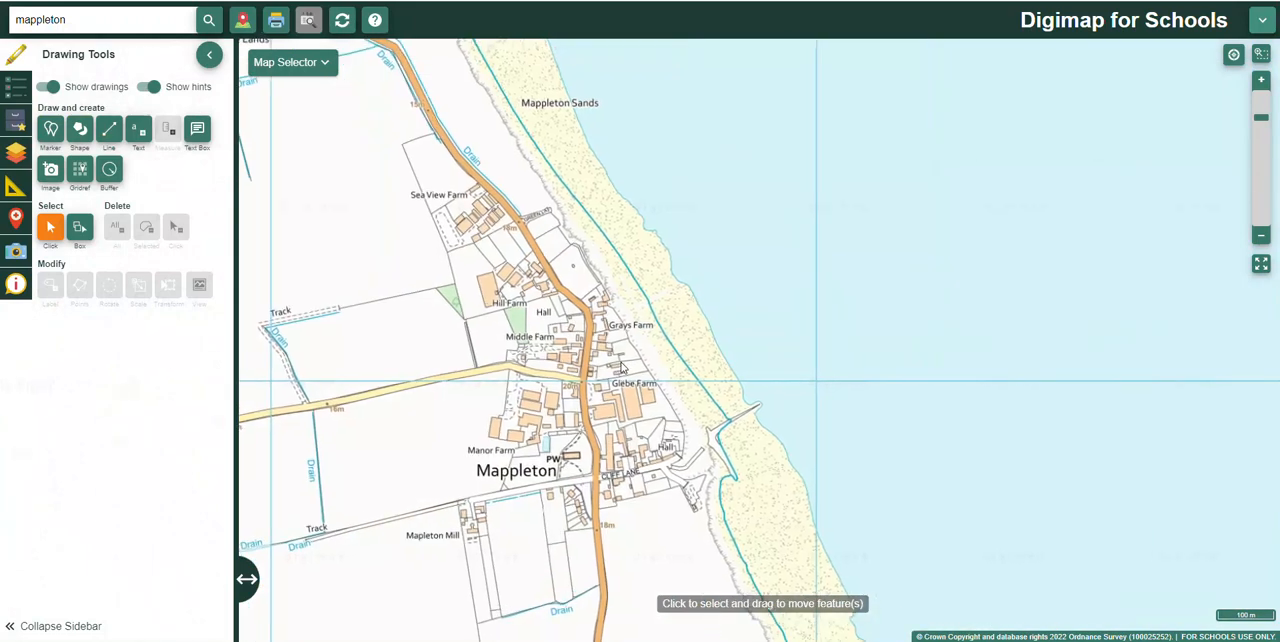
click(109, 128)
click(55, 292)
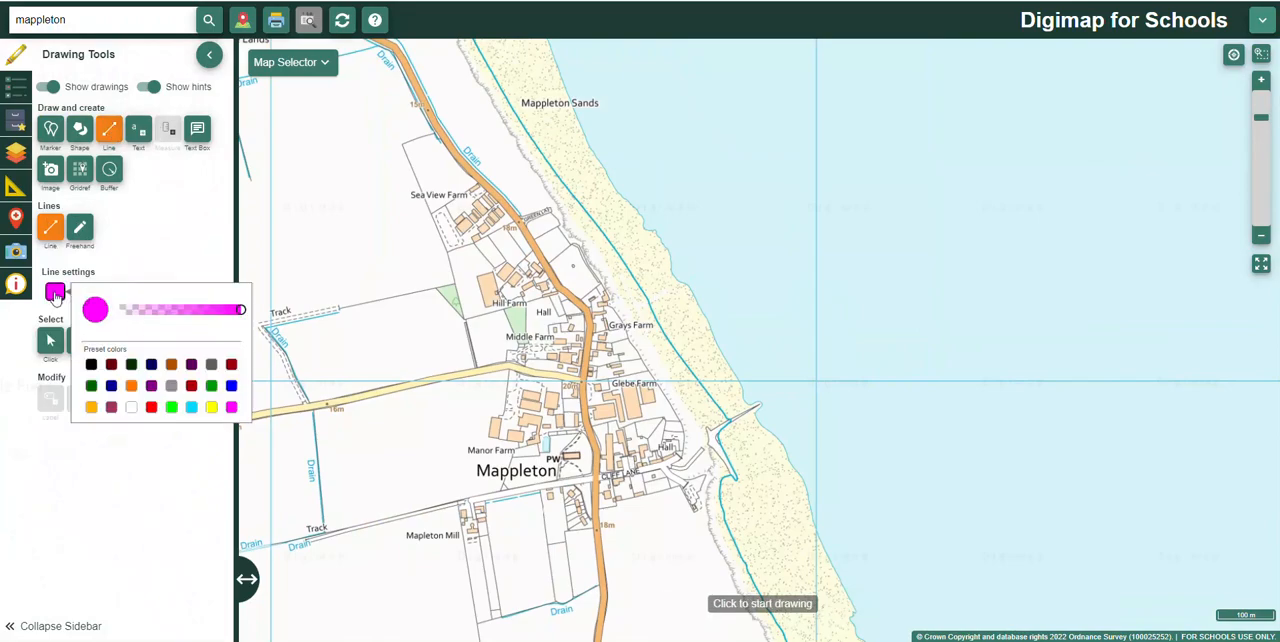
click(151, 408)
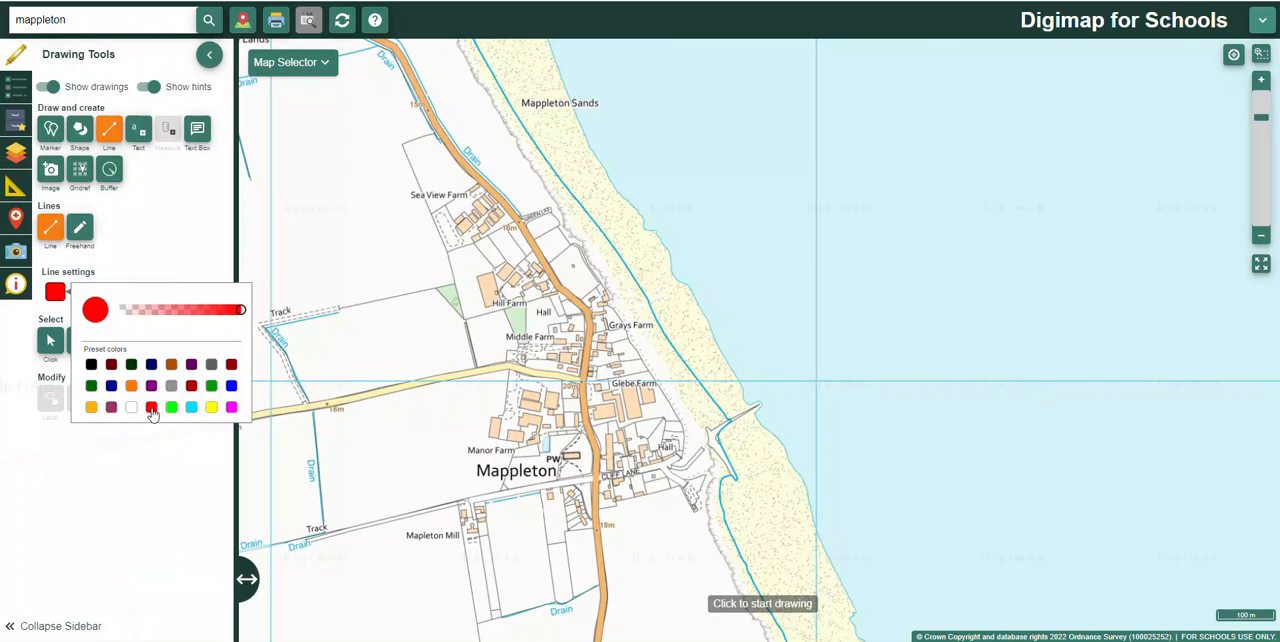
click(110, 128)
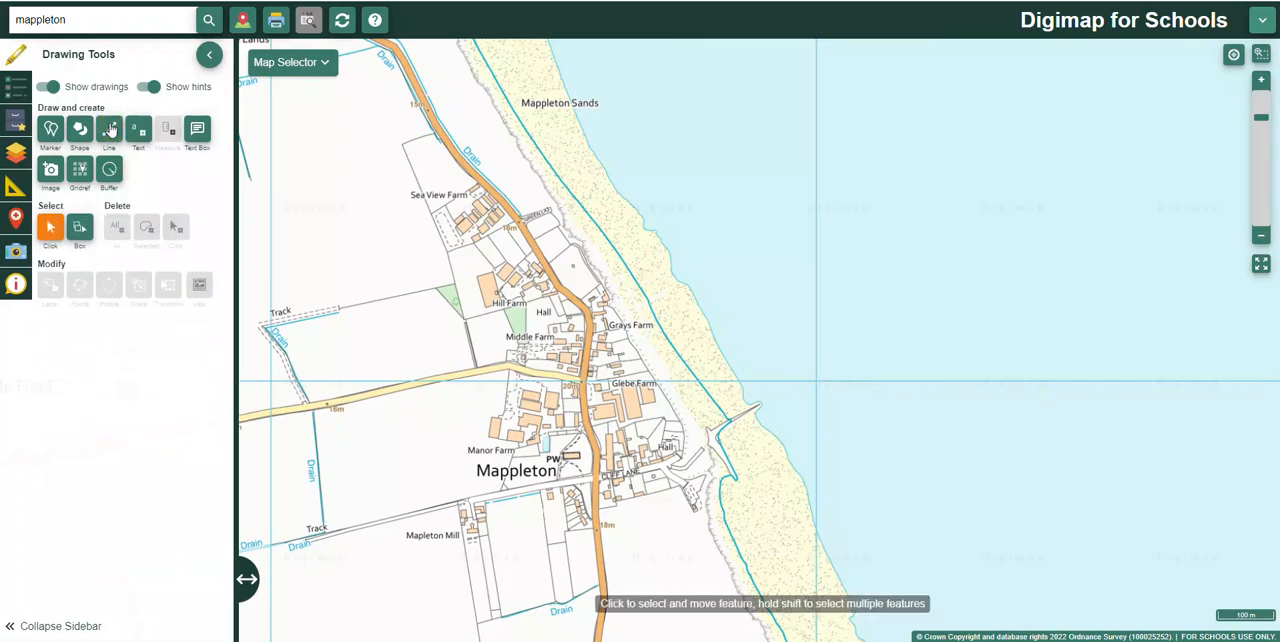
click(110, 128)
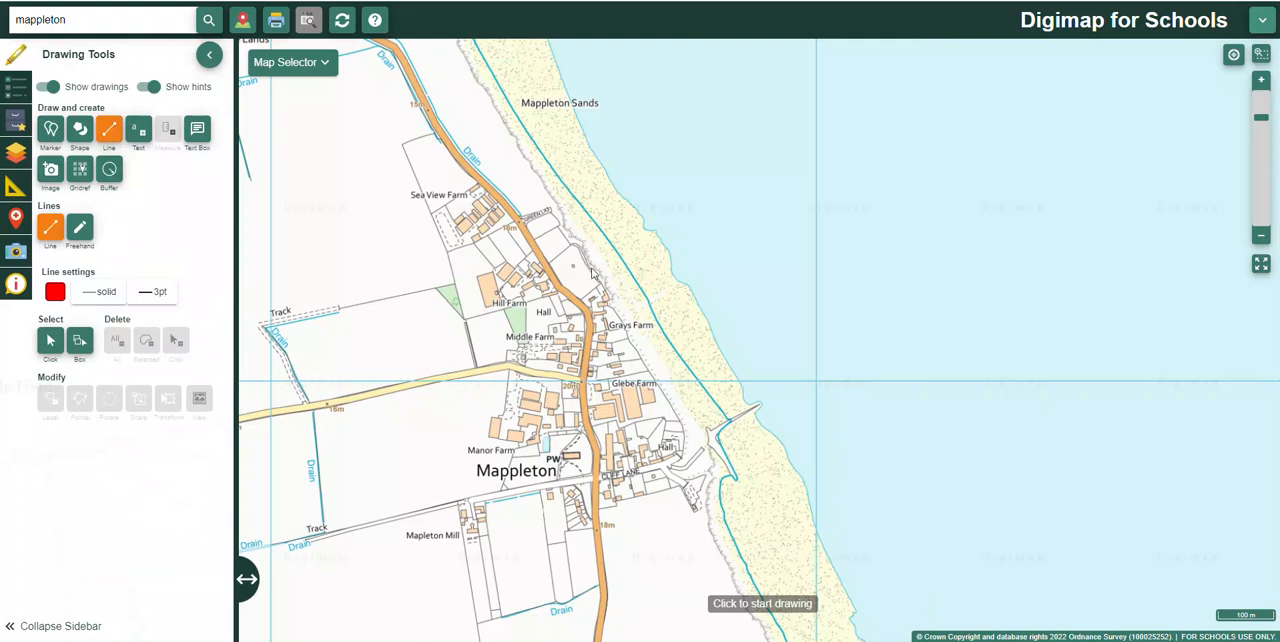
Step: Draw a straight red line about 193 m long from the beach's seaward edge inland to the main road north of Hill Farm
scroll(591, 272, up, 1)
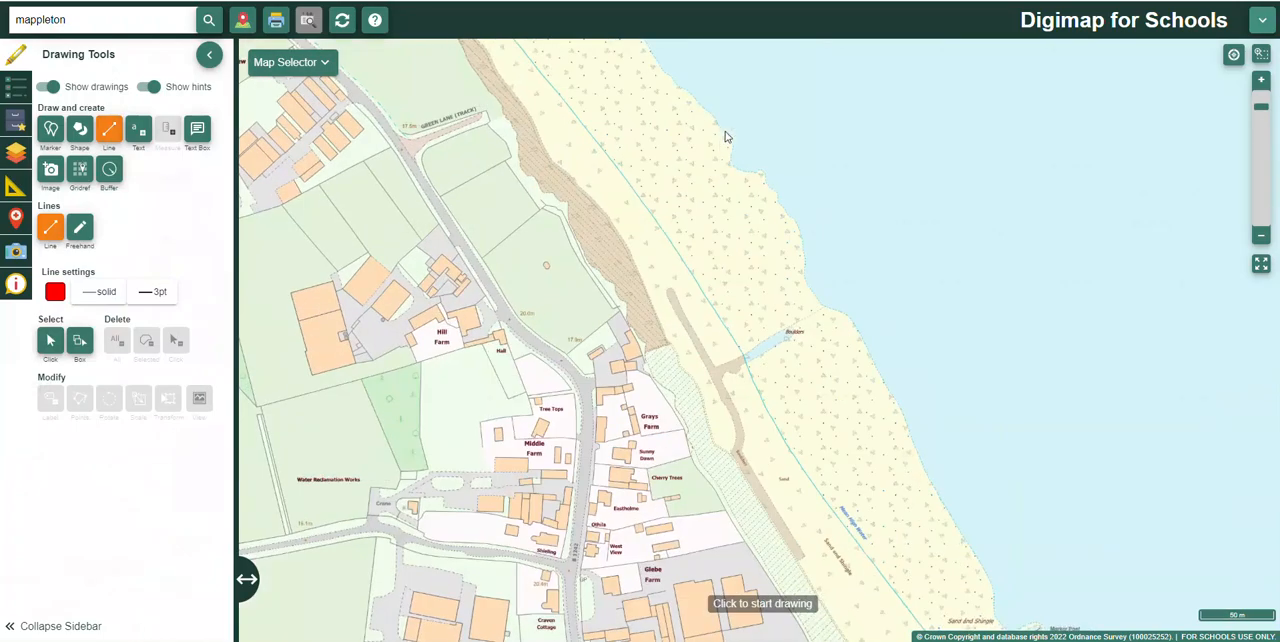
click(726, 132)
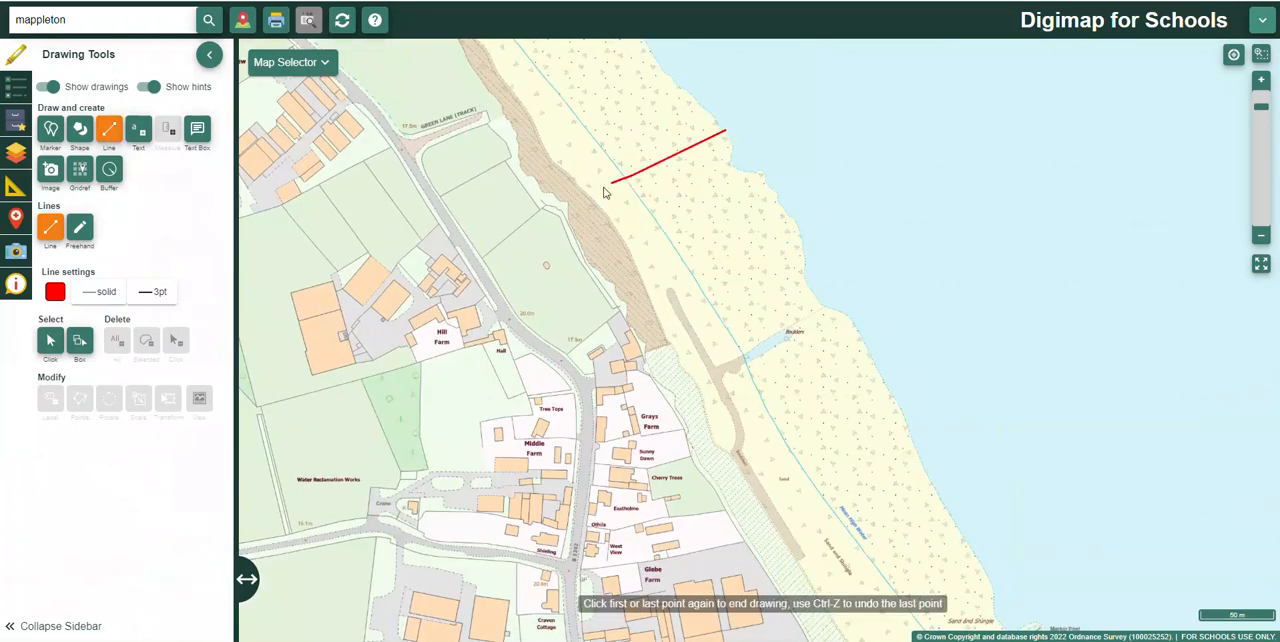
double_click(480, 261)
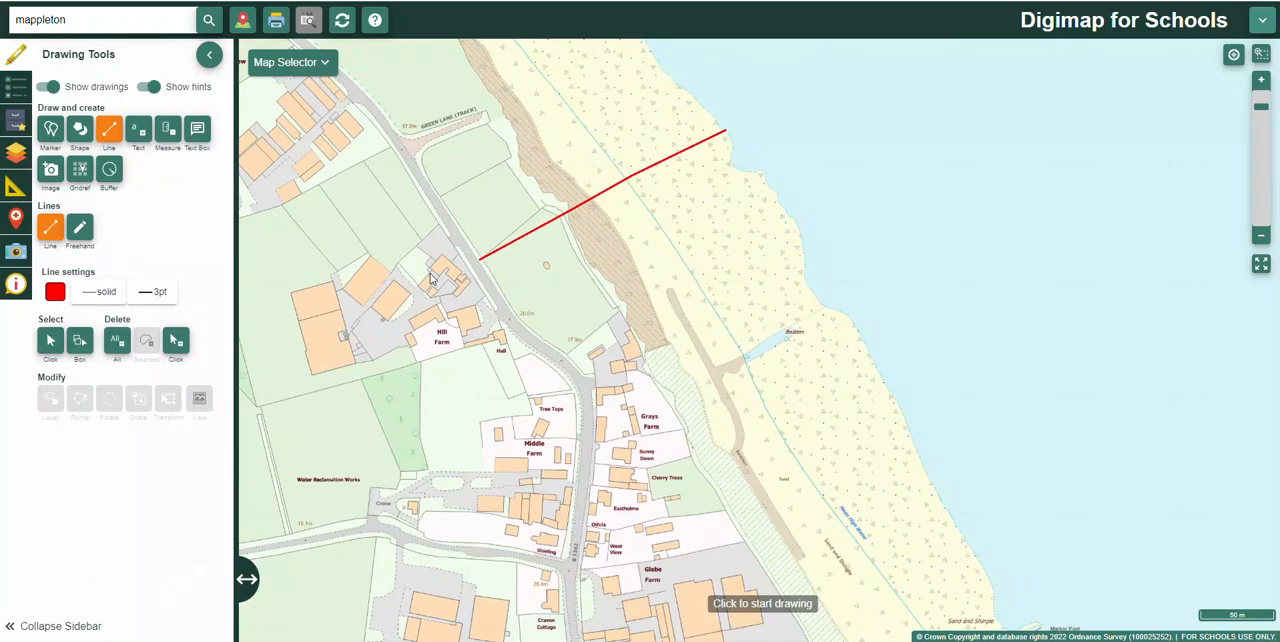
Step: Draw a blue line about 532 m long following the main road from beside Sea View Farm south to just above Cliff Lane
scroll(432, 280, down, 1)
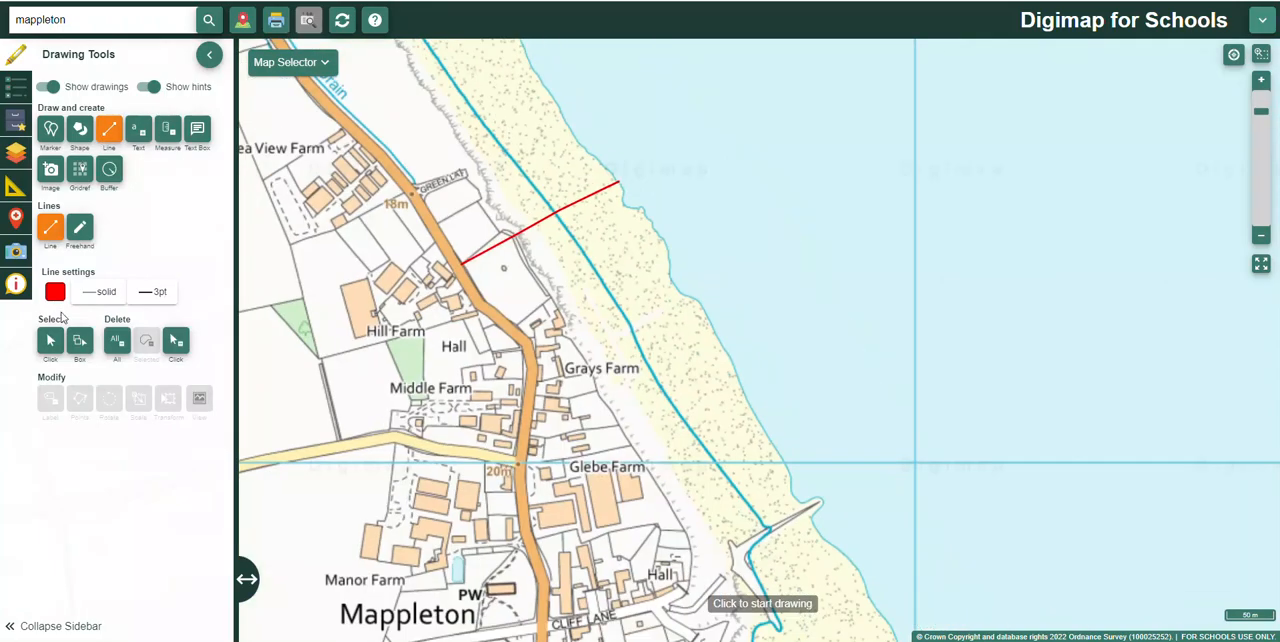
click(55, 292)
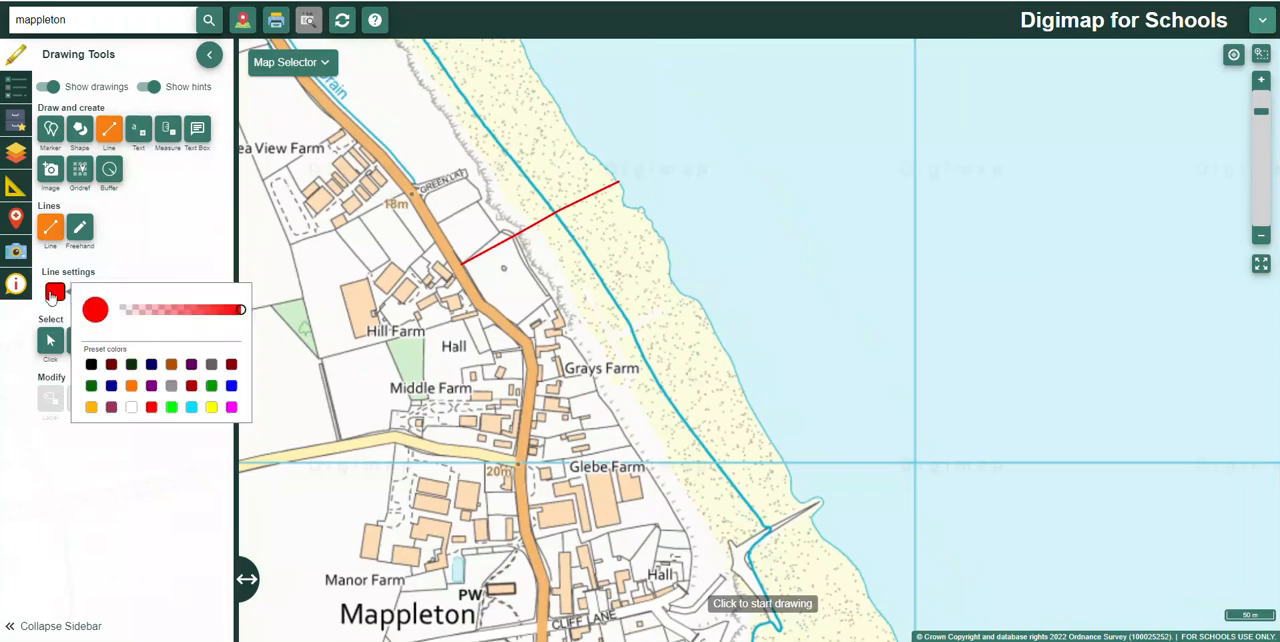
click(231, 386)
click(378, 152)
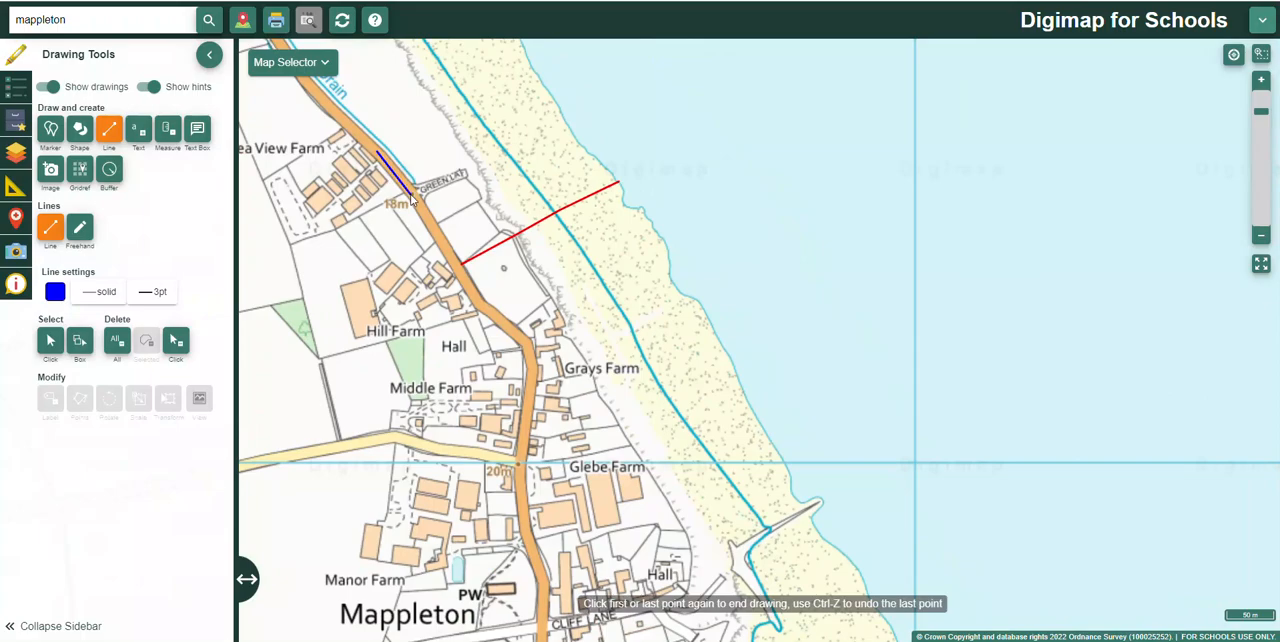
click(459, 275)
click(486, 311)
click(518, 336)
click(528, 350)
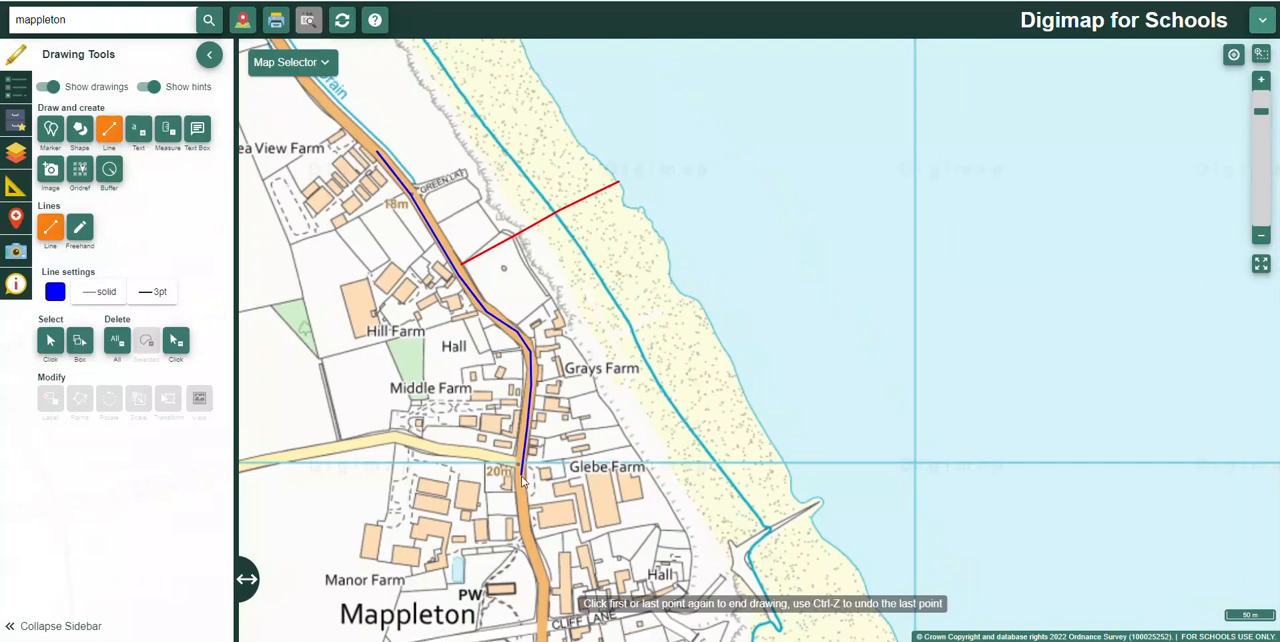
click(522, 478)
click(540, 585)
click(540, 585)
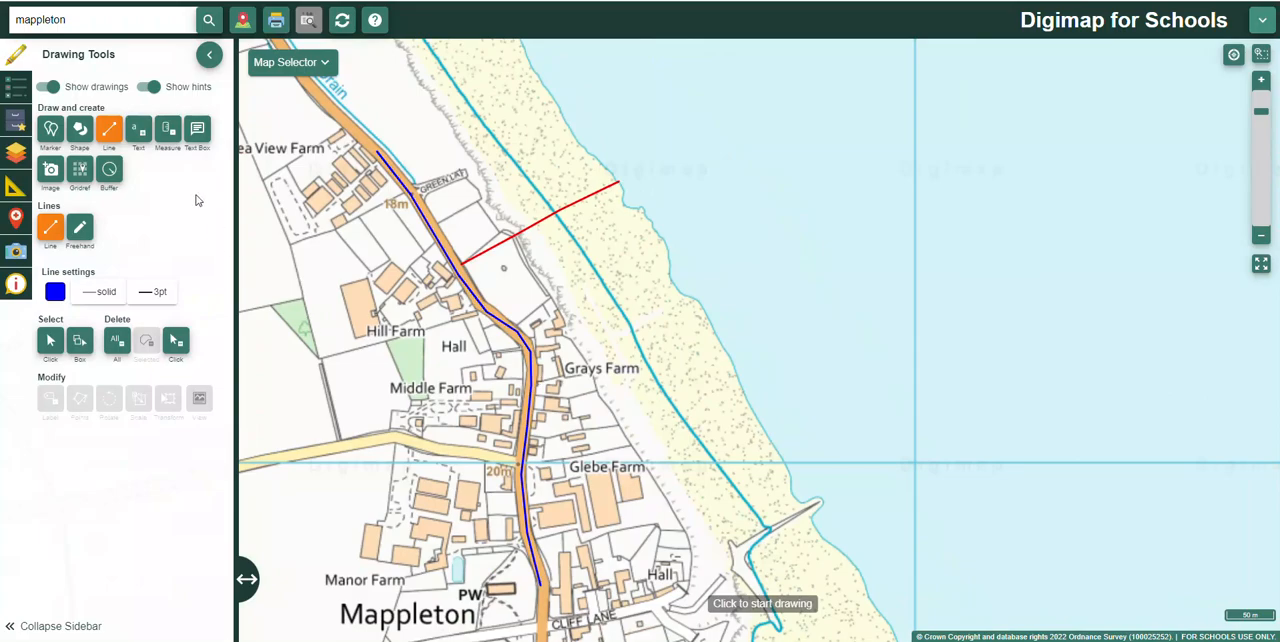
Step: Add metric measurement labels to the blue road line and the red beach line
click(168, 130)
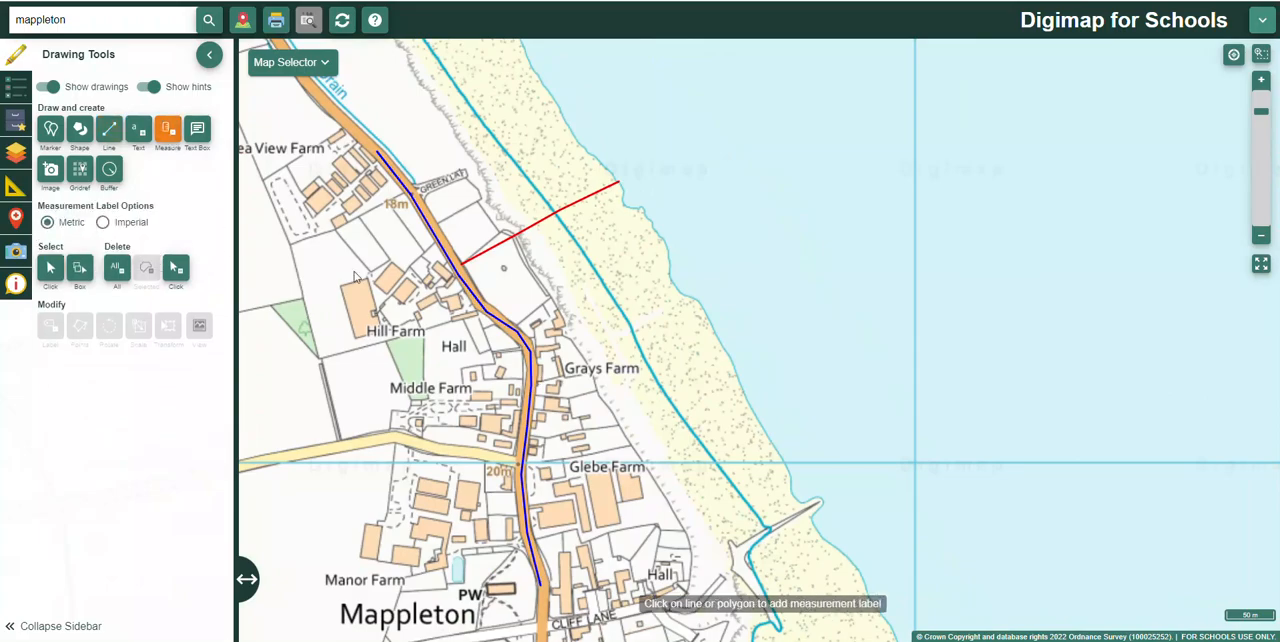
click(448, 258)
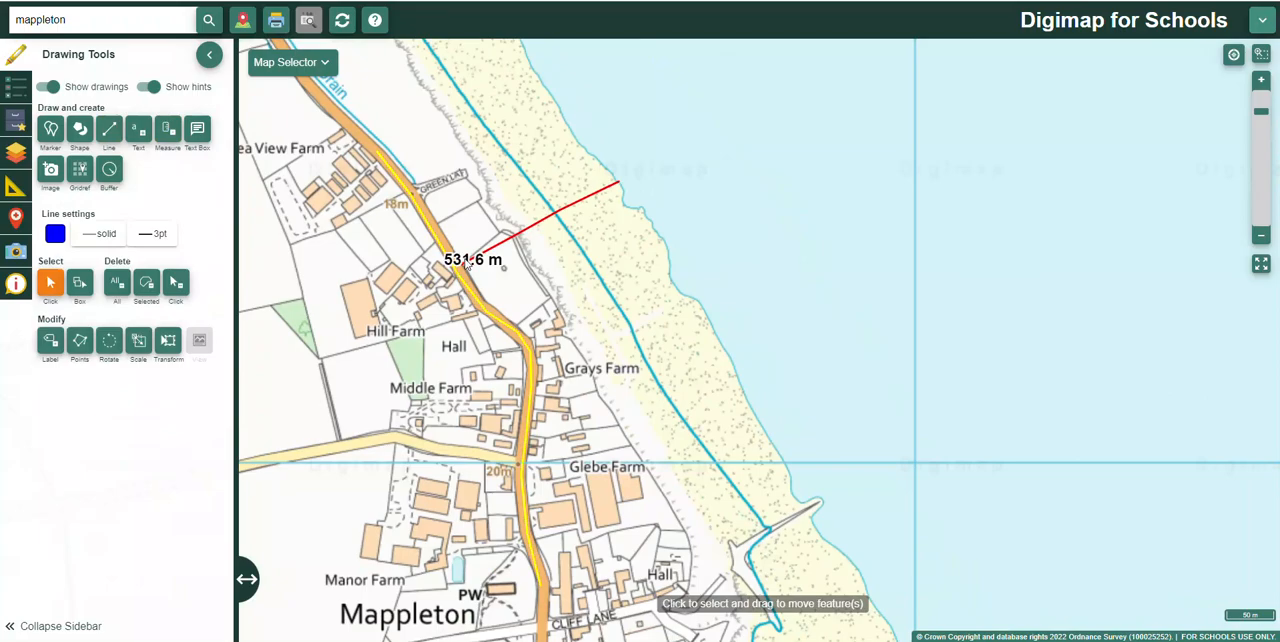
mouse_move(463, 260)
mouse_down()
mouse_move(419, 250)
mouse_move(457, 257)
mouse_up()
double_click(458, 257)
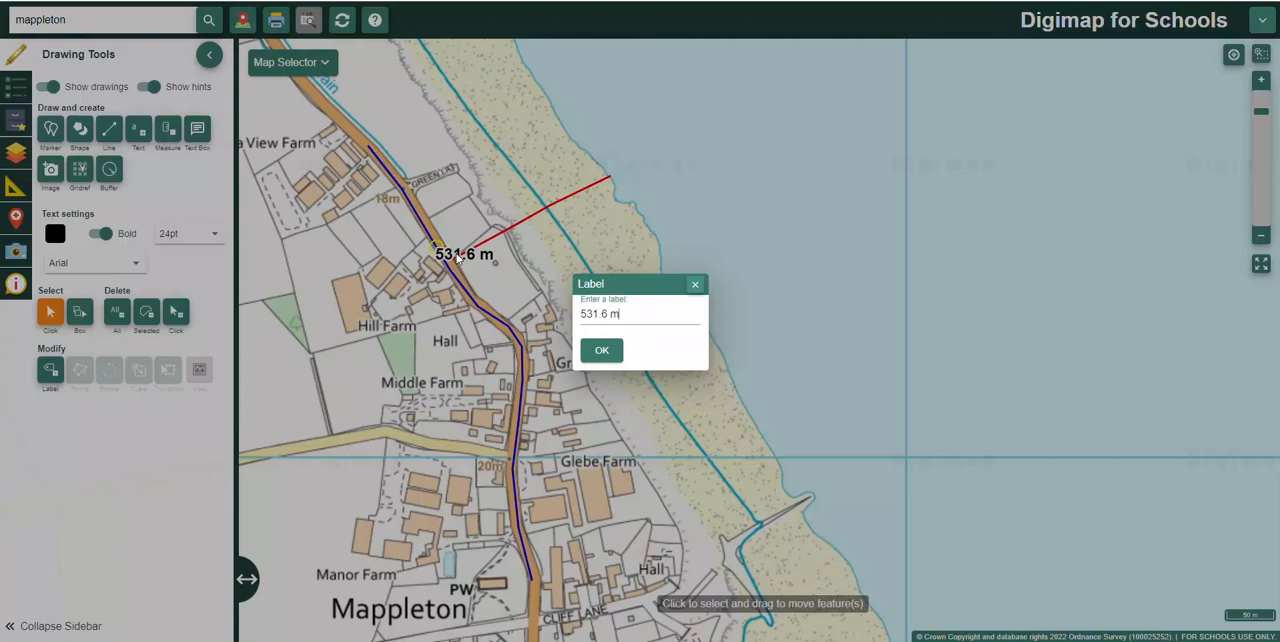
click(695, 284)
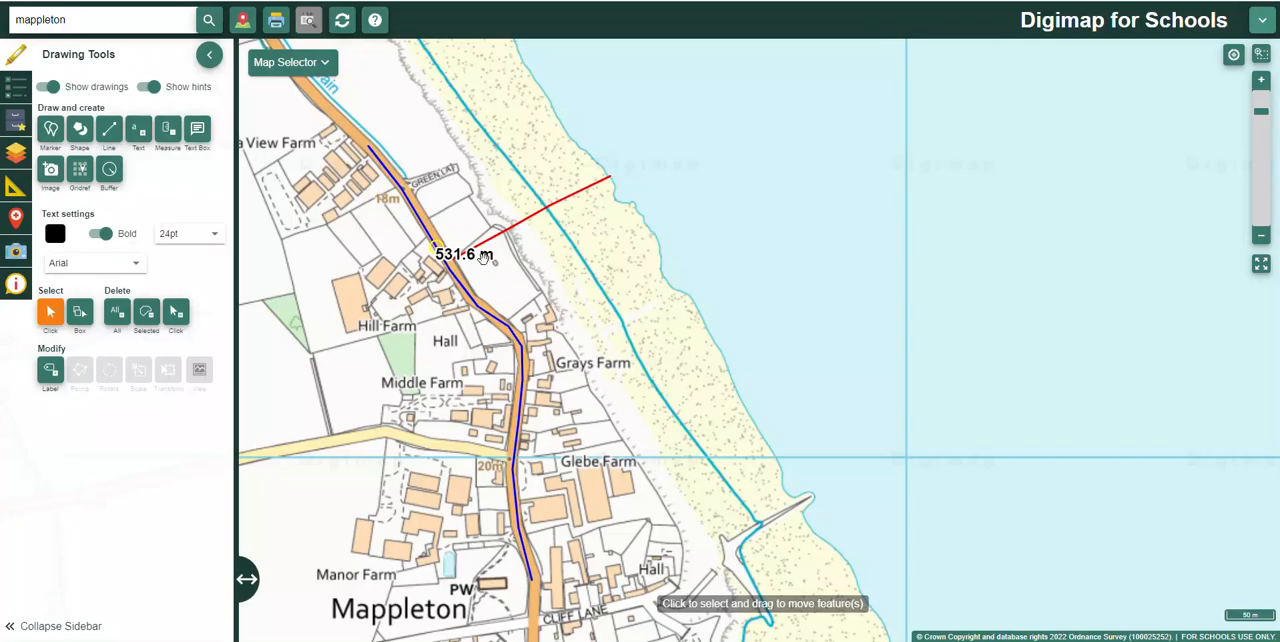
click(167, 129)
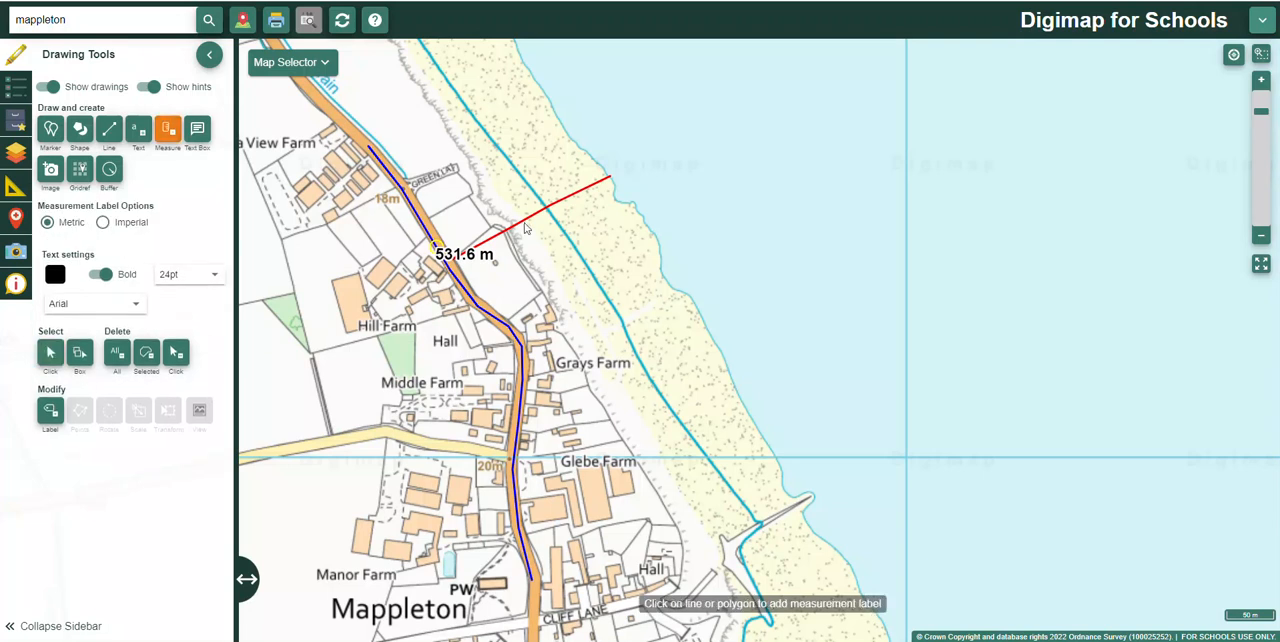
click(525, 227)
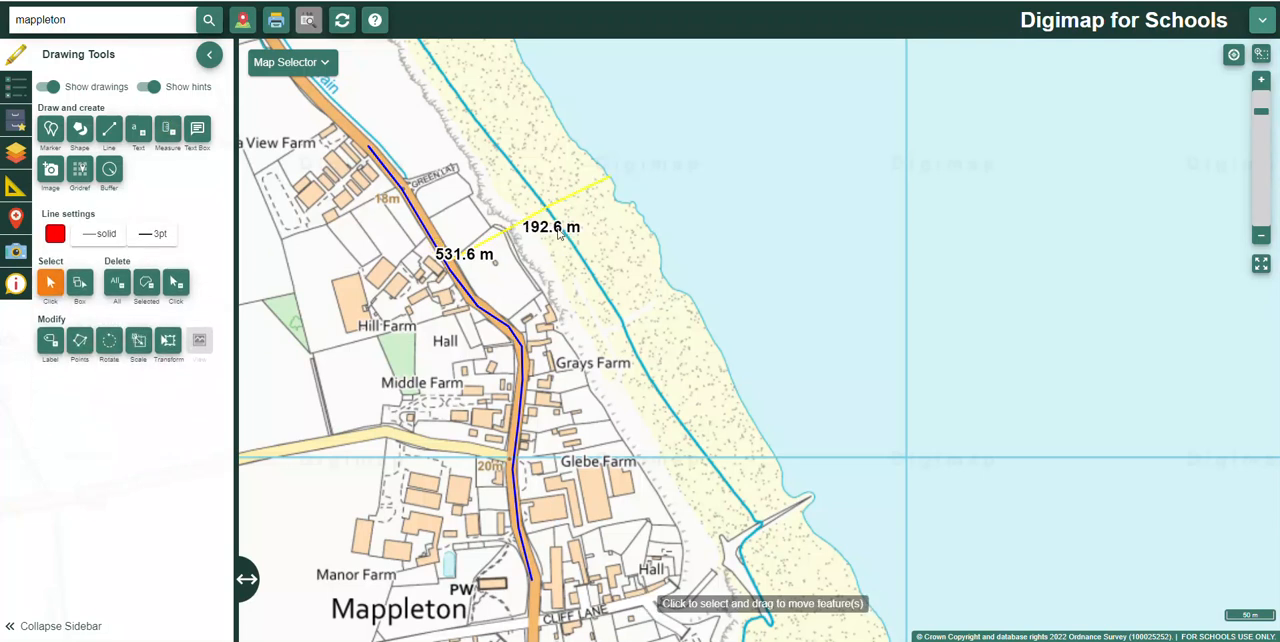
Step: Move the red line's measurement label to its seaward end and the blue line's label to its northern end
click(664, 210)
drag(551, 227, 647, 178)
drag(459, 249, 400, 137)
Step: Place three cross markers along the cliff edge north of the red line, beside Mappleton Sands
scroll(527, 305, down, 2)
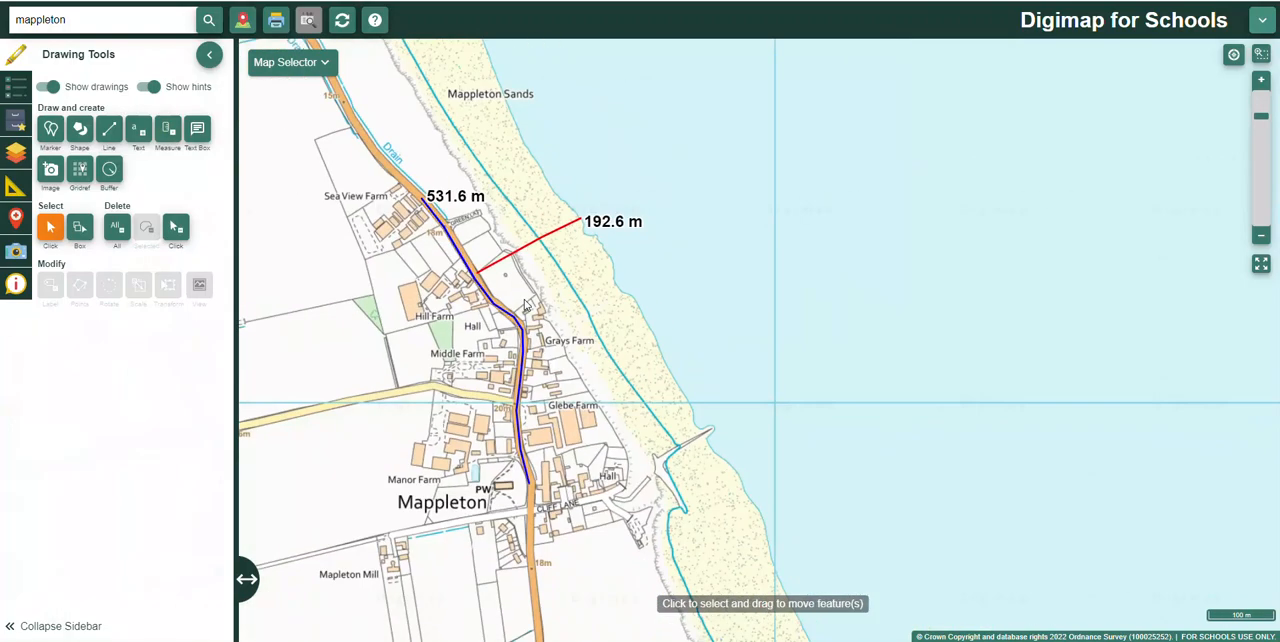
scroll(527, 305, up, 2)
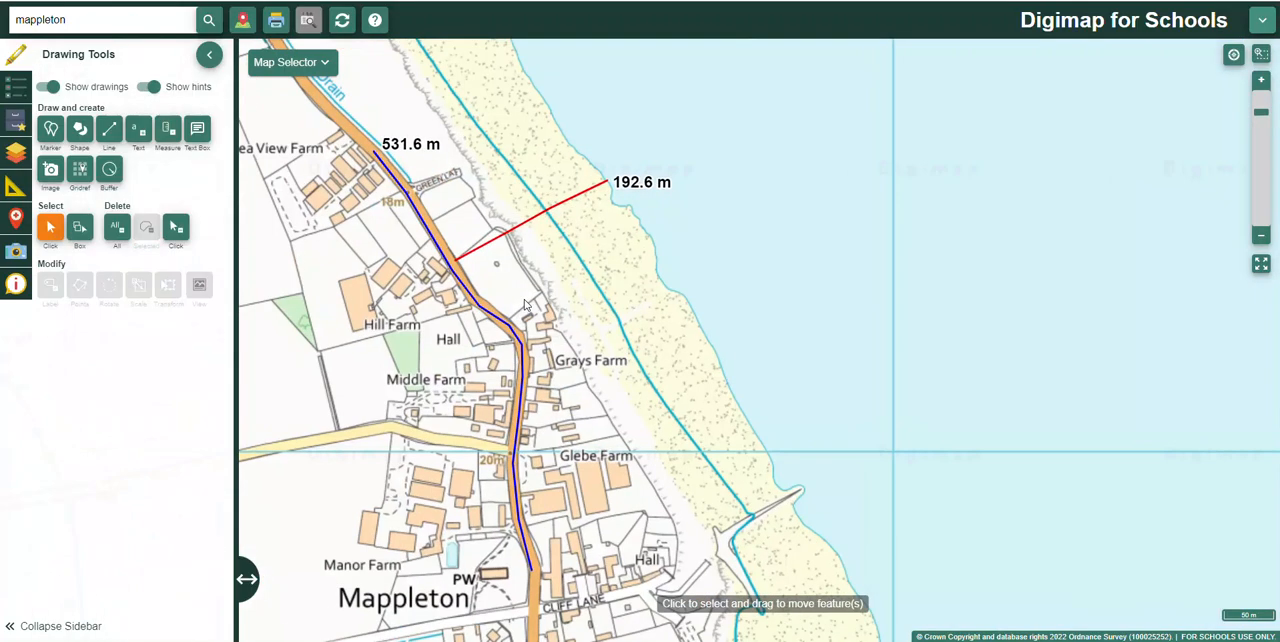
scroll(527, 305, down, 1)
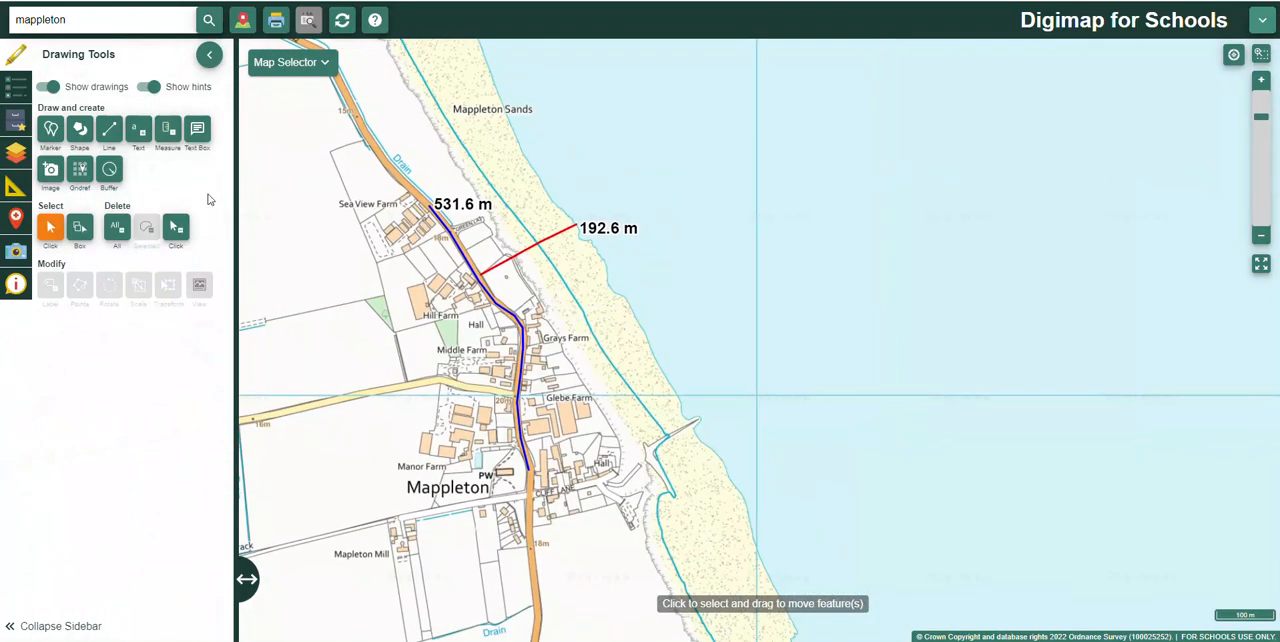
click(50, 130)
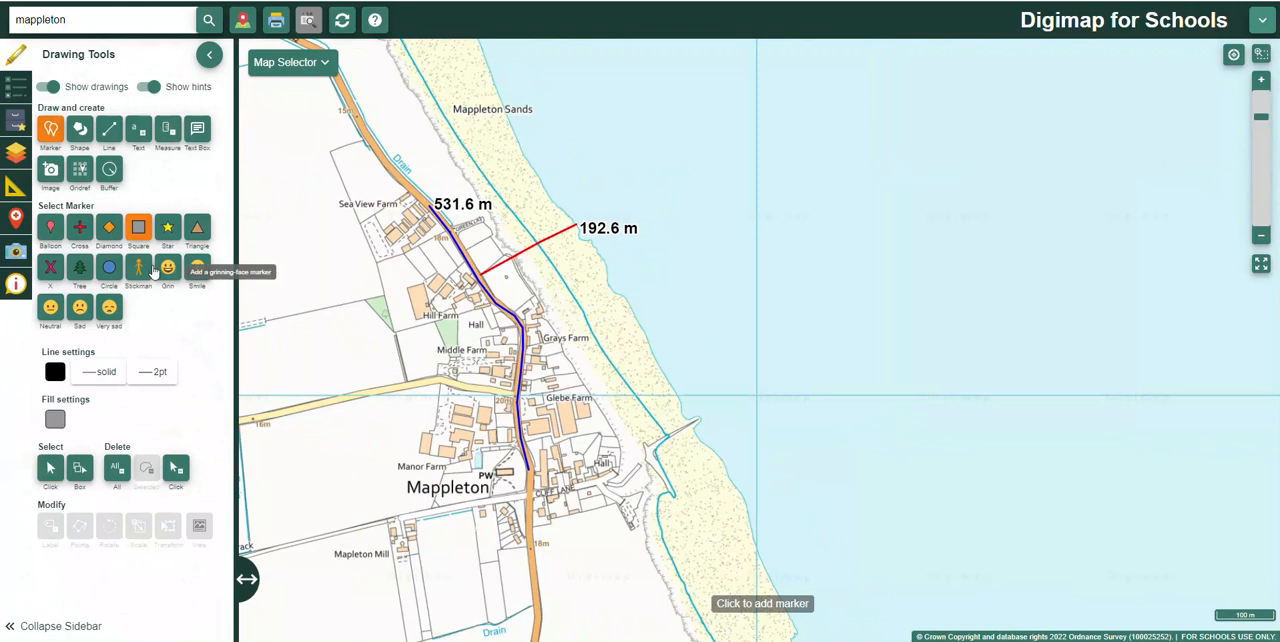
click(78, 230)
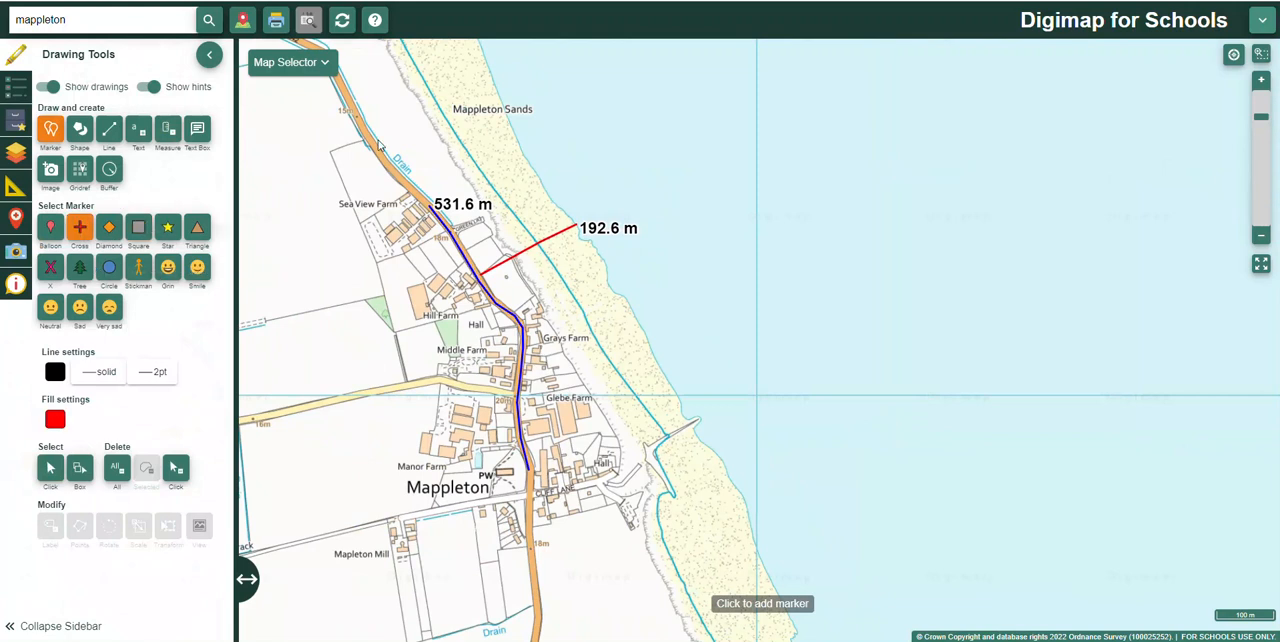
click(425, 117)
click(453, 149)
Step: Place three square markers just inland of the crosses, between the main road and the cliff
click(138, 228)
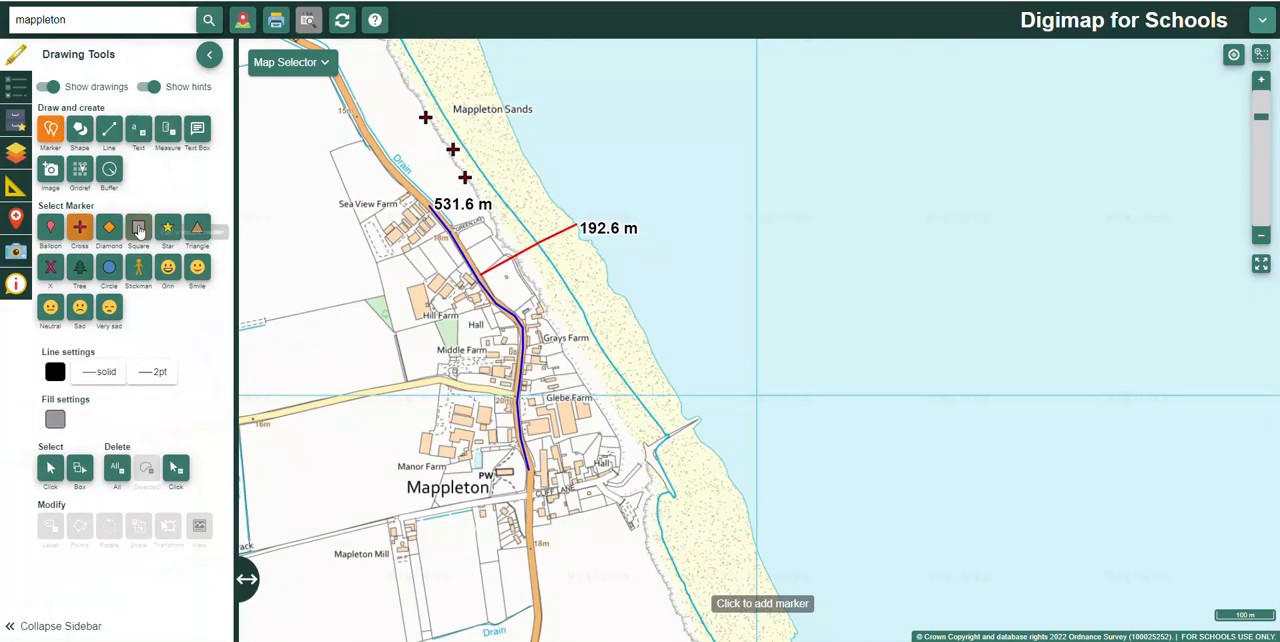
click(409, 85)
click(411, 133)
click(429, 178)
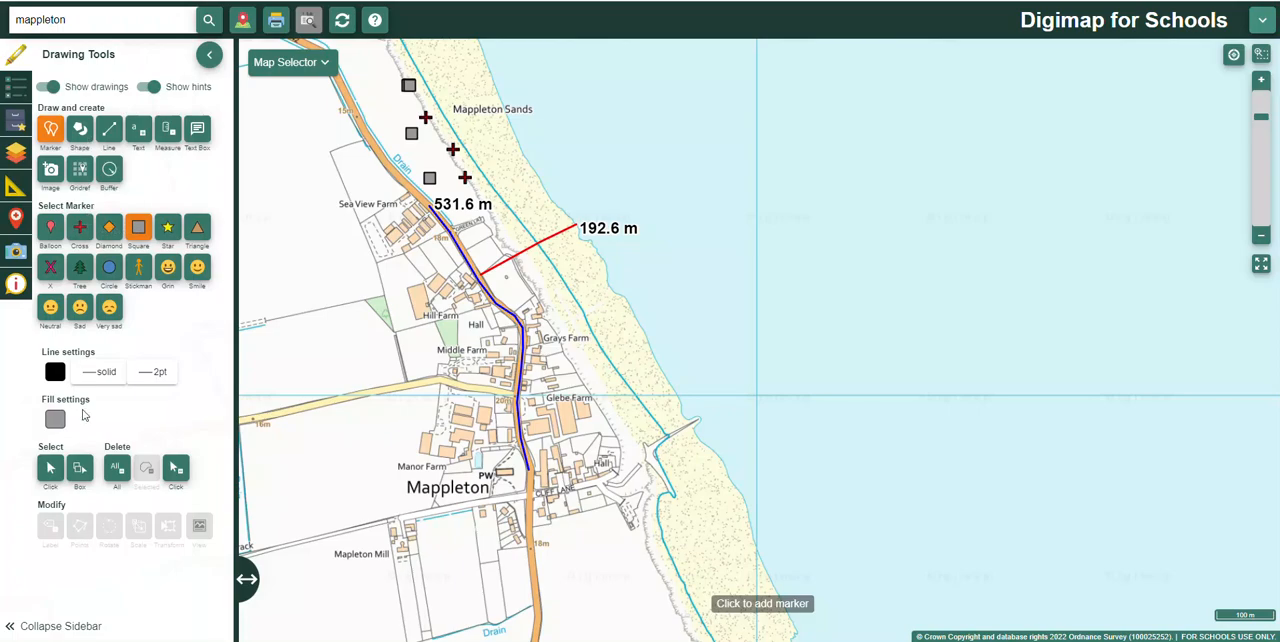
Step: Change the middle square marker's fill colour to semi-transparent magenta
click(50, 467)
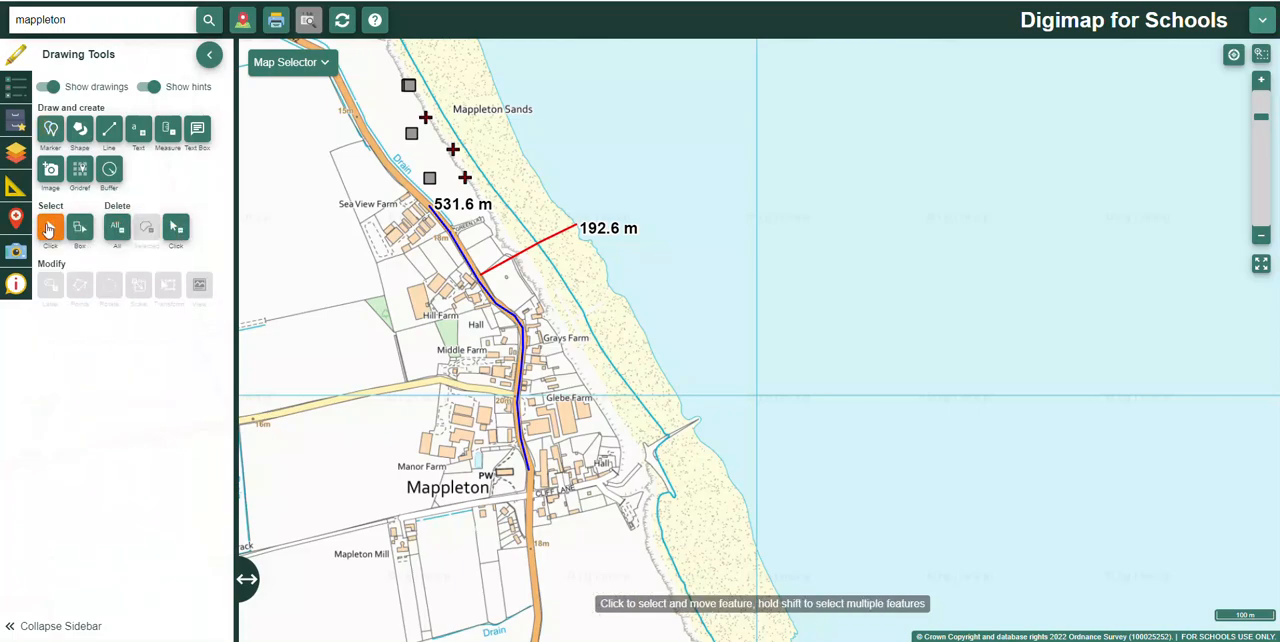
click(411, 133)
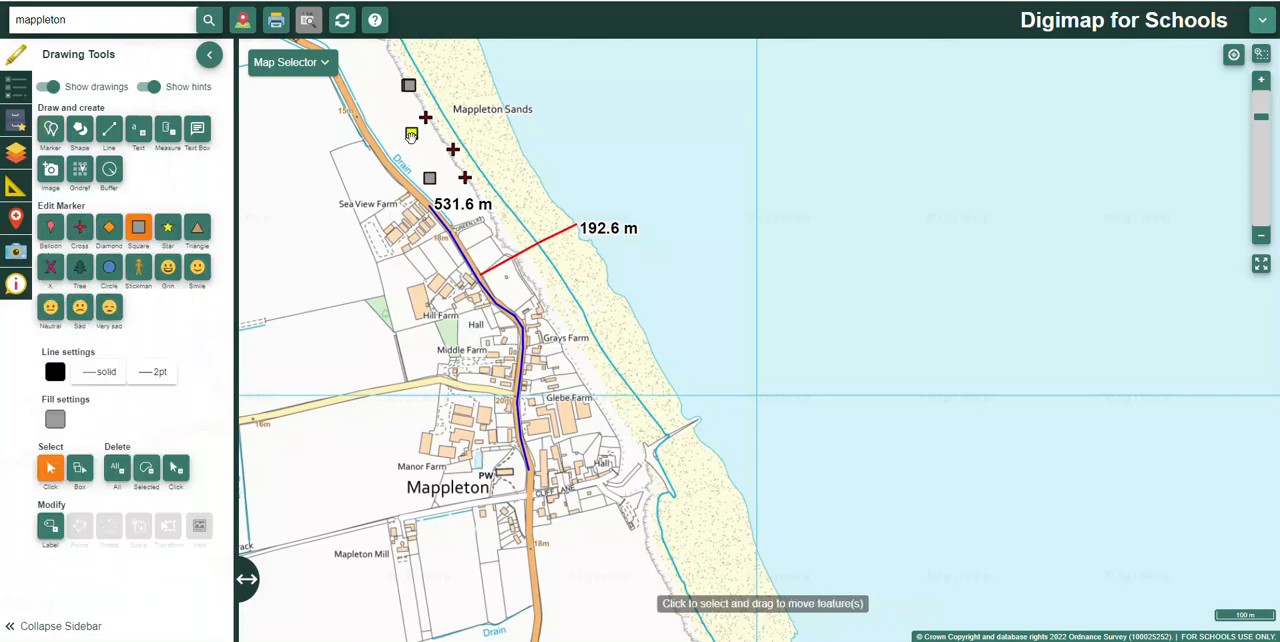
click(56, 422)
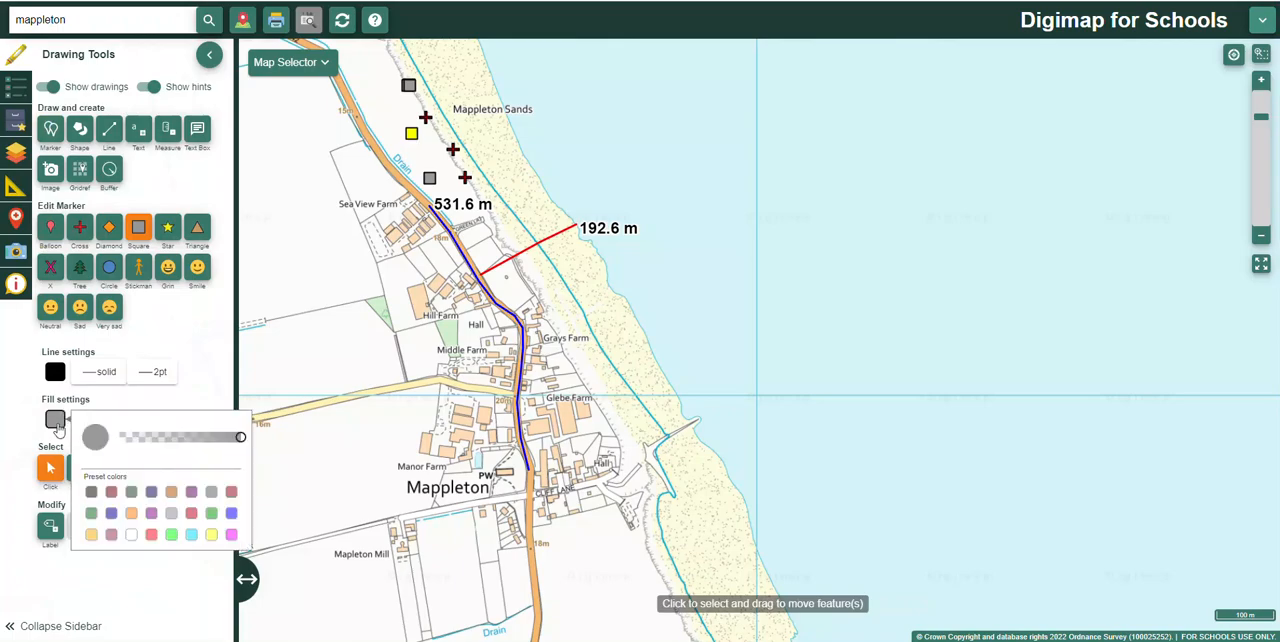
click(231, 536)
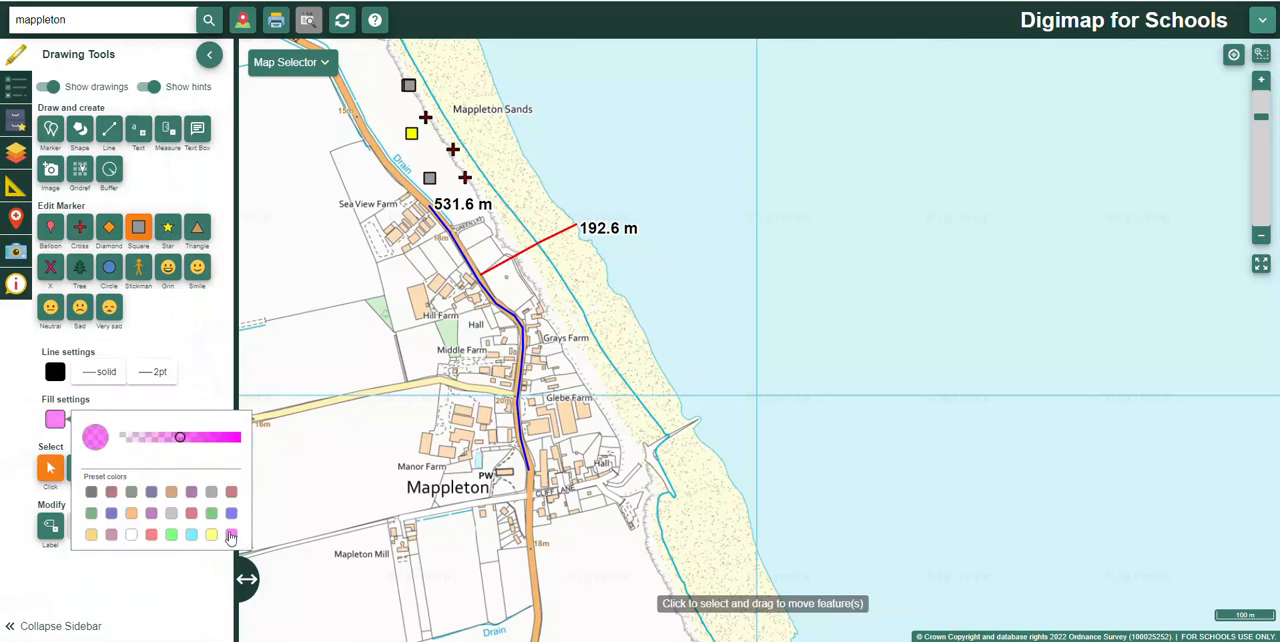
click(411, 133)
click(411, 133)
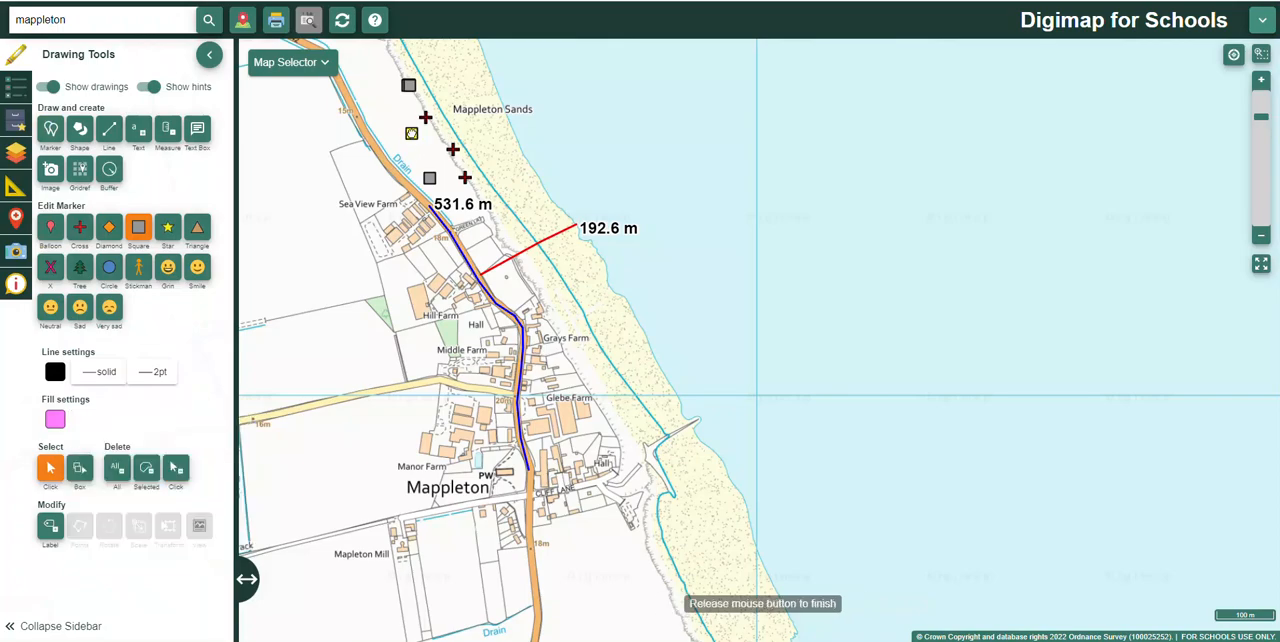
click(429, 178)
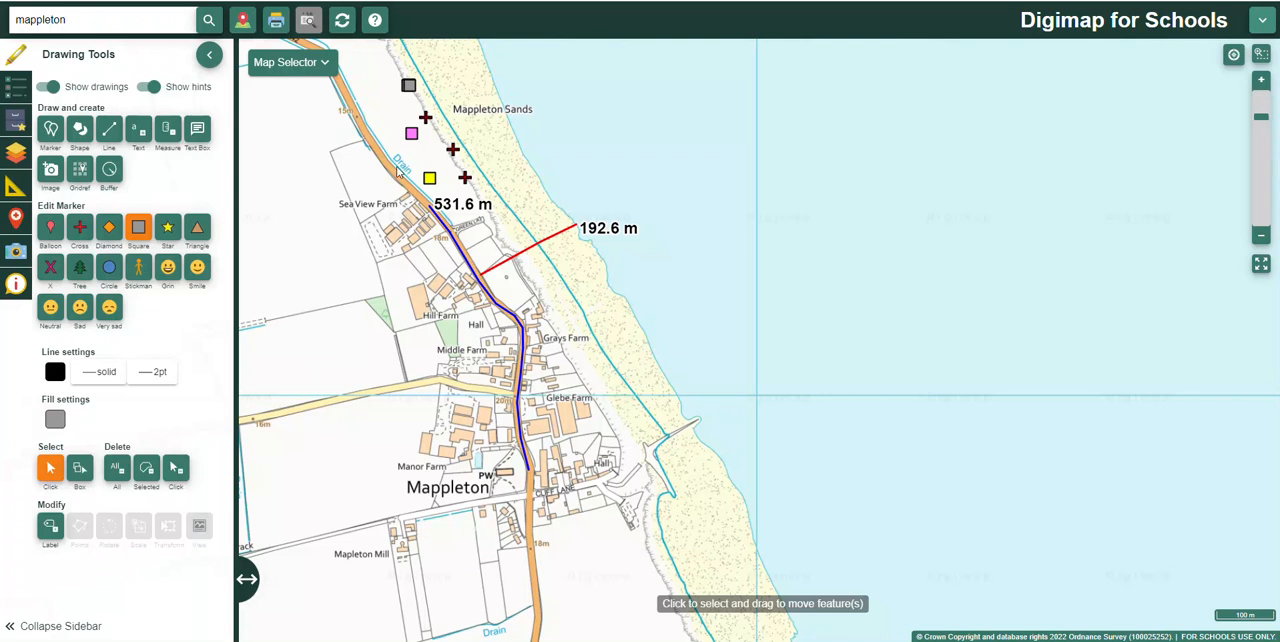
click(409, 86)
click(429, 178)
Step: Prepare to draw squares in the fields west of Hill Farm, with the shape fill set to semi-transparent green
scroll(476, 322, up, 1)
scroll(436, 355, up, 1)
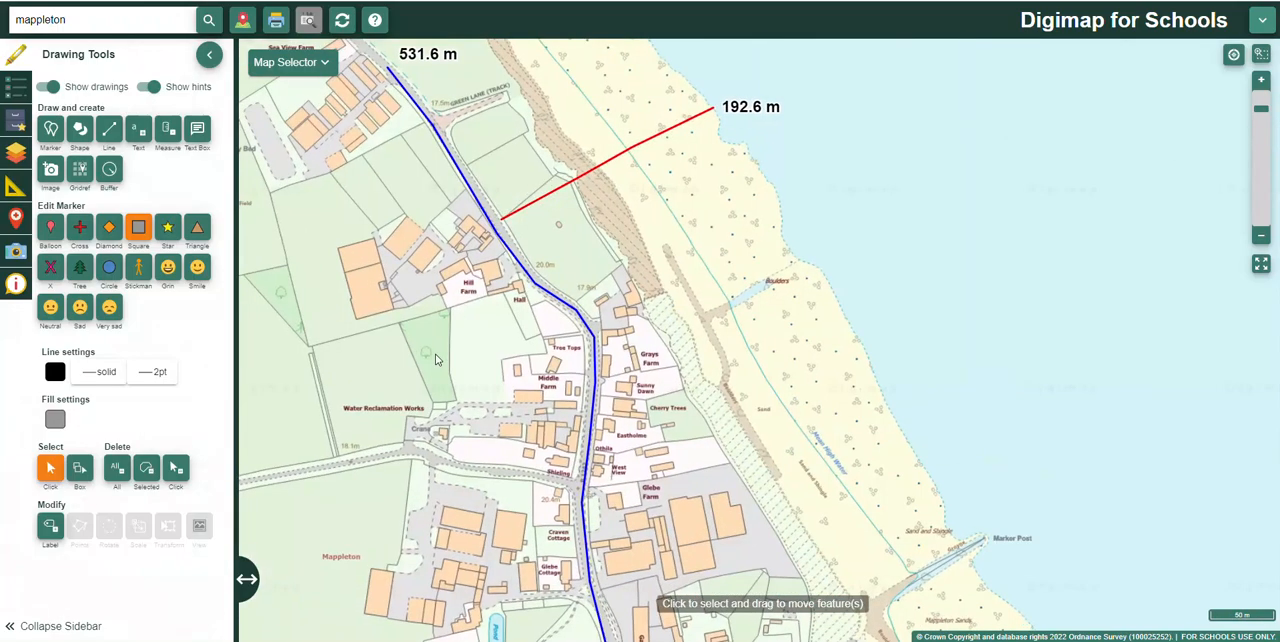
drag(437, 356, 580, 367)
click(80, 130)
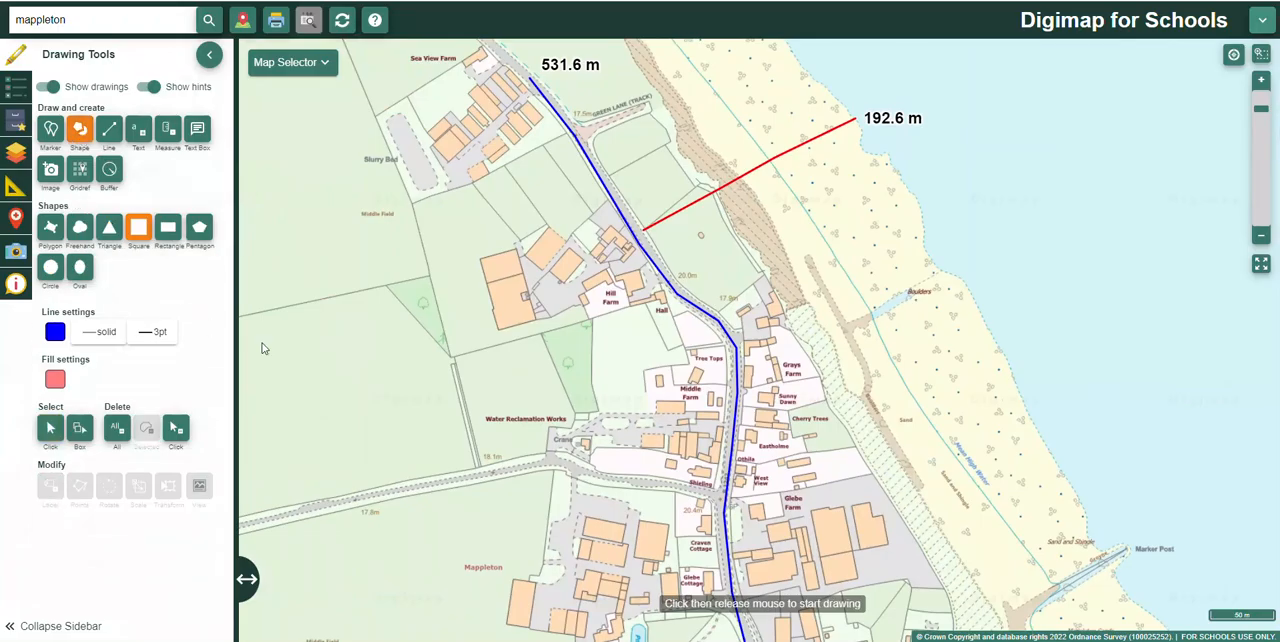
click(55, 379)
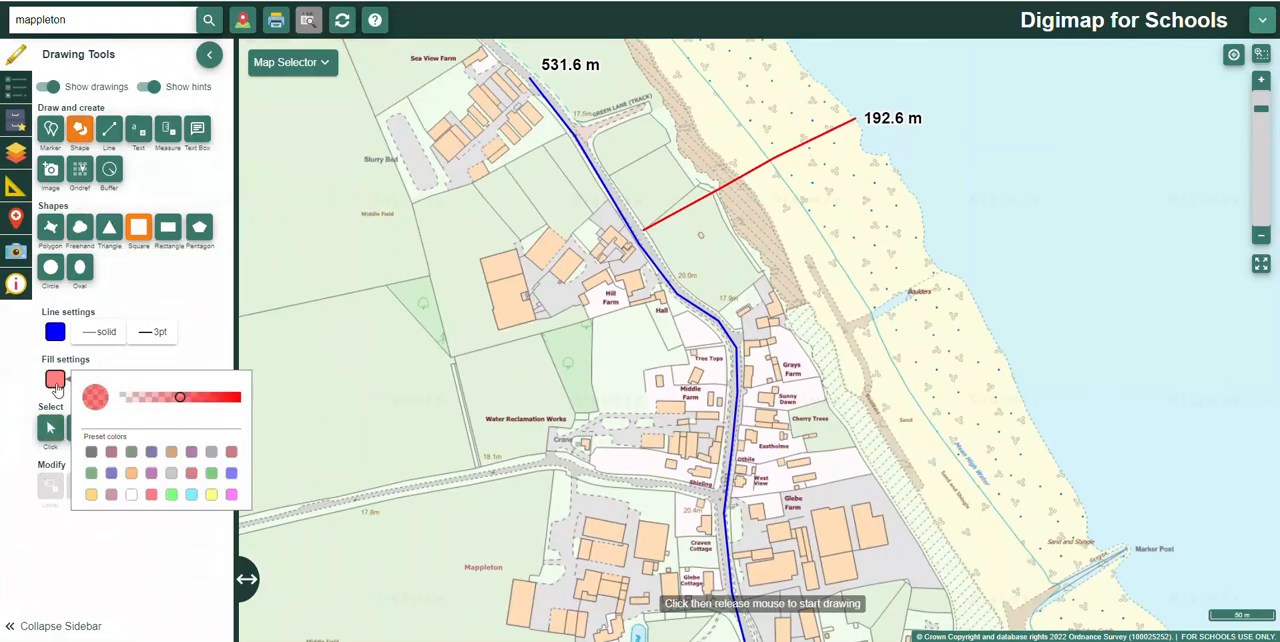
click(211, 474)
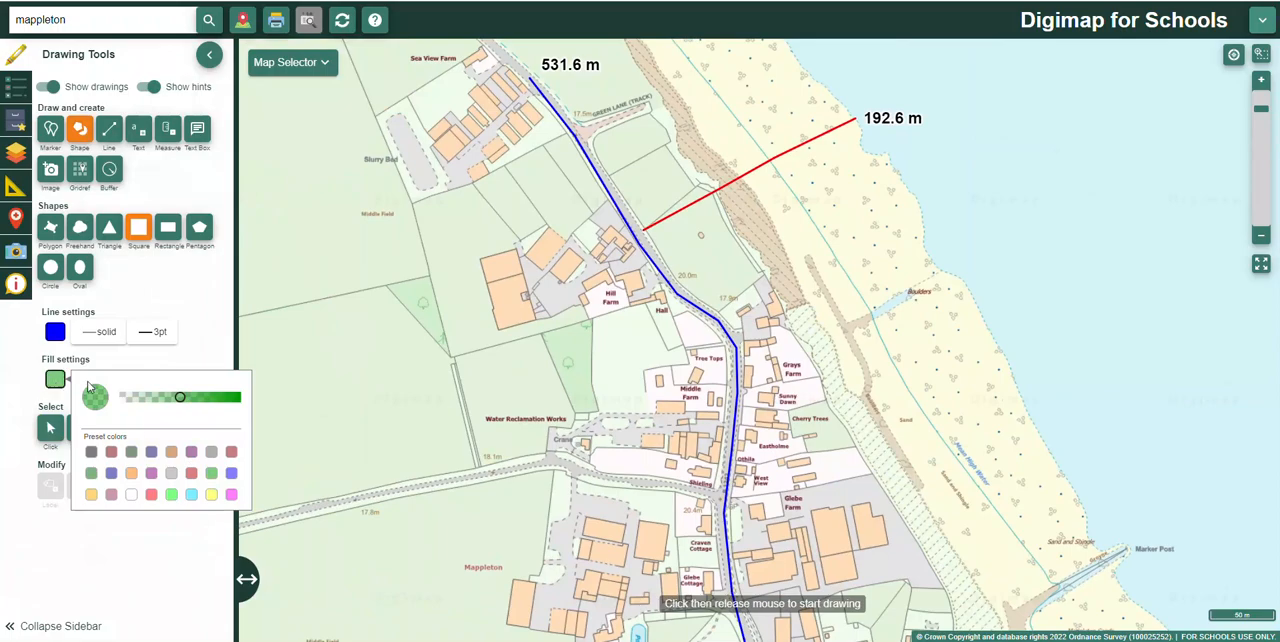
Step: Draw three overlapping squares of different sizes over the small triangular wood west of Hill Farm
click(388, 288)
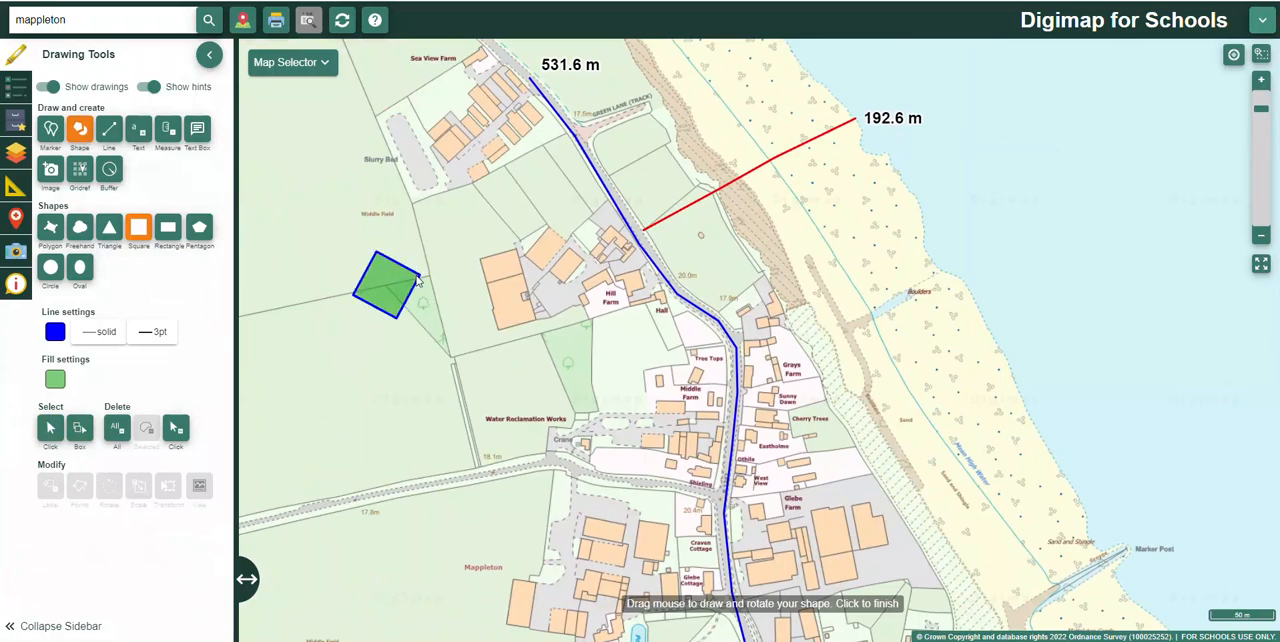
click(414, 273)
click(415, 279)
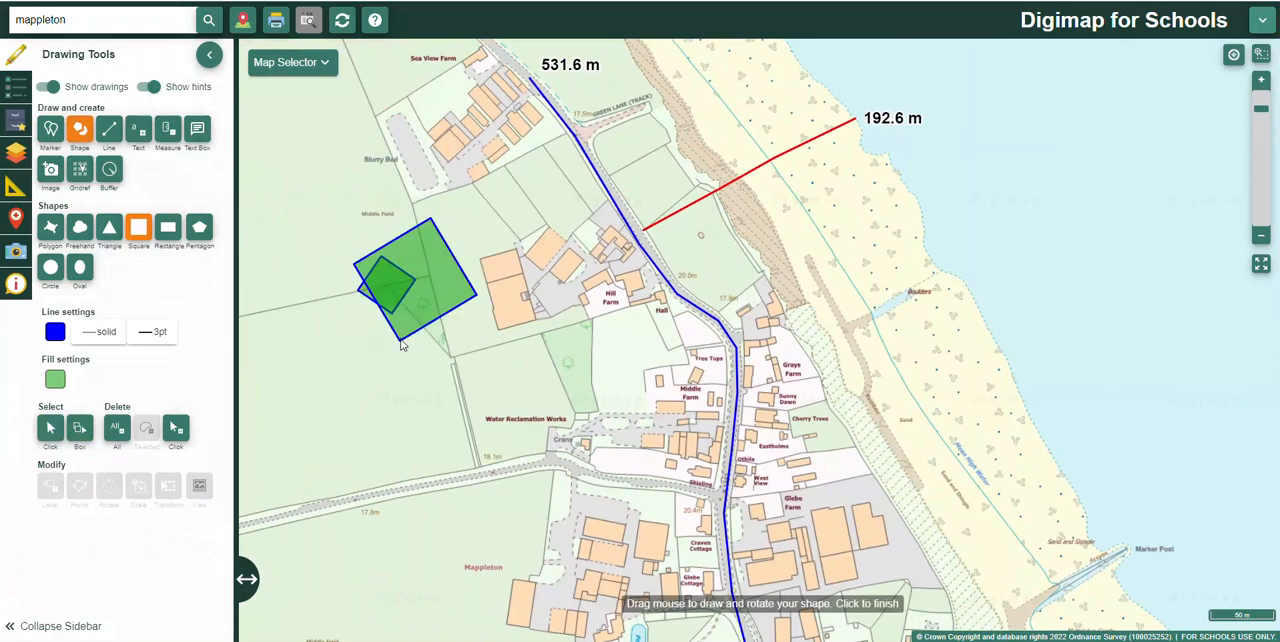
click(445, 348)
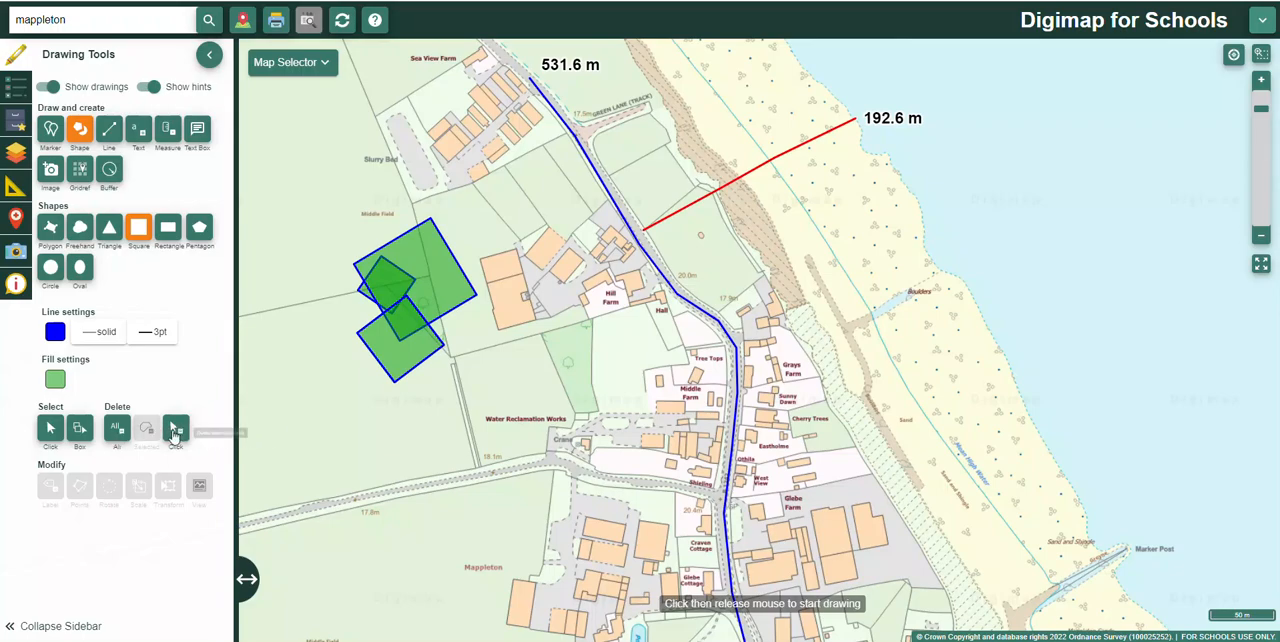
Step: Delete the three overlapping squares west of Hill Farm one by one
click(175, 428)
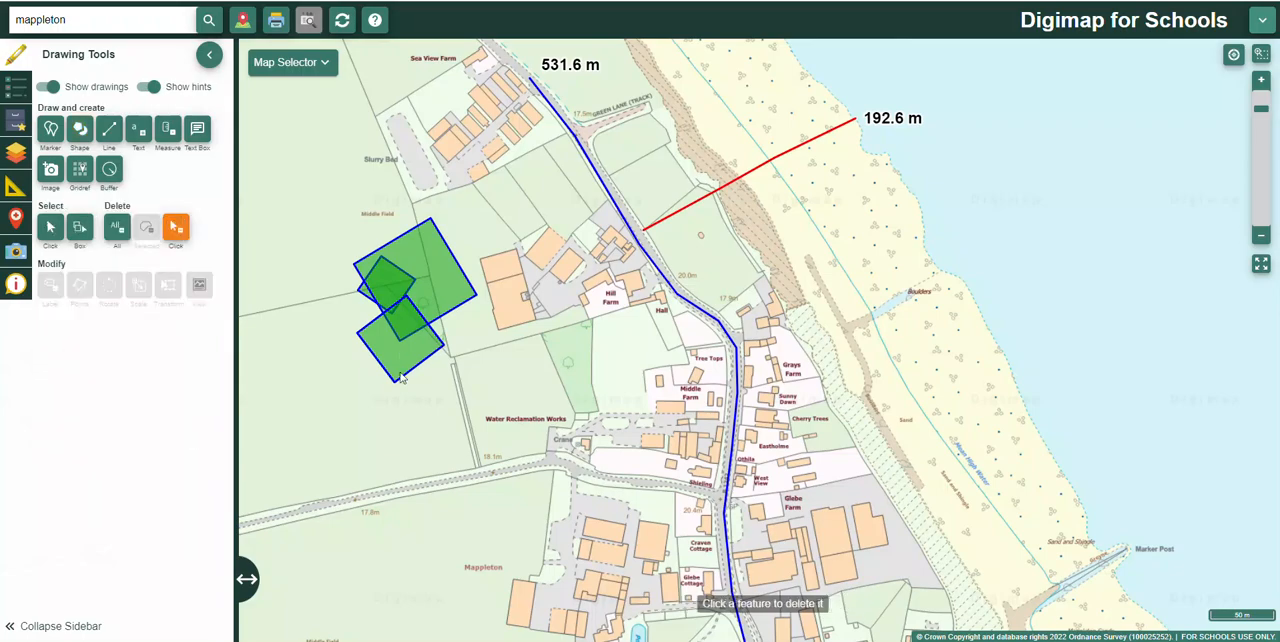
click(400, 374)
click(447, 304)
click(397, 289)
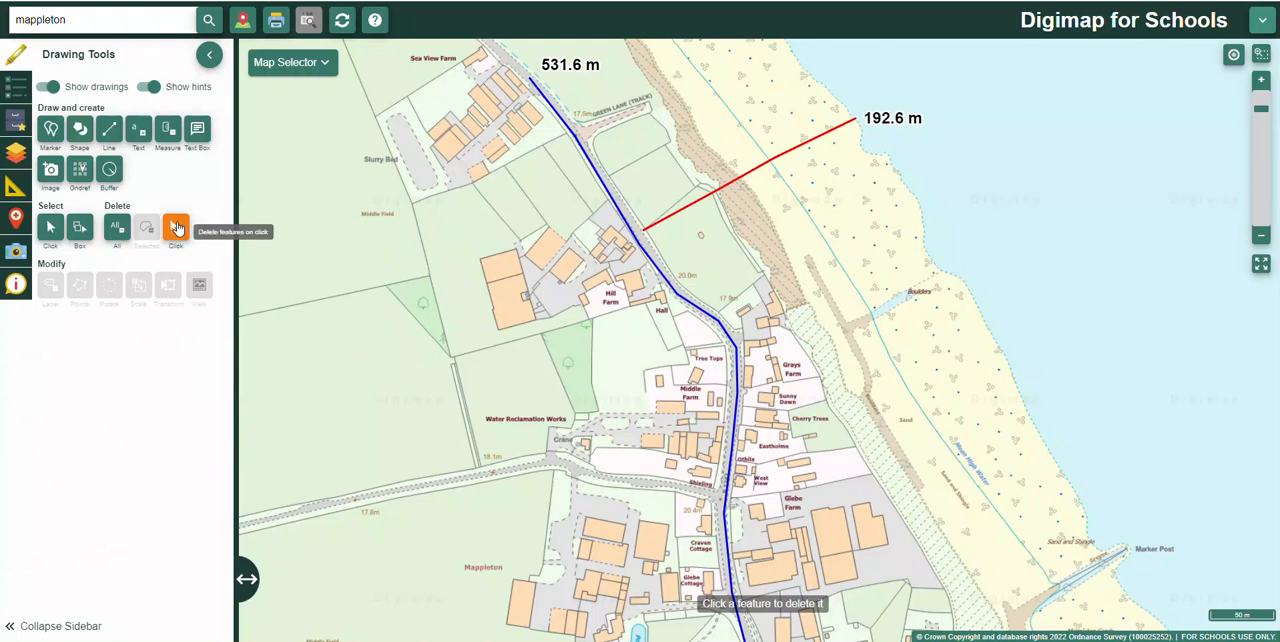
Step: Trace the triangular wood south of Middle Field with a three-cornered polygon
click(51, 230)
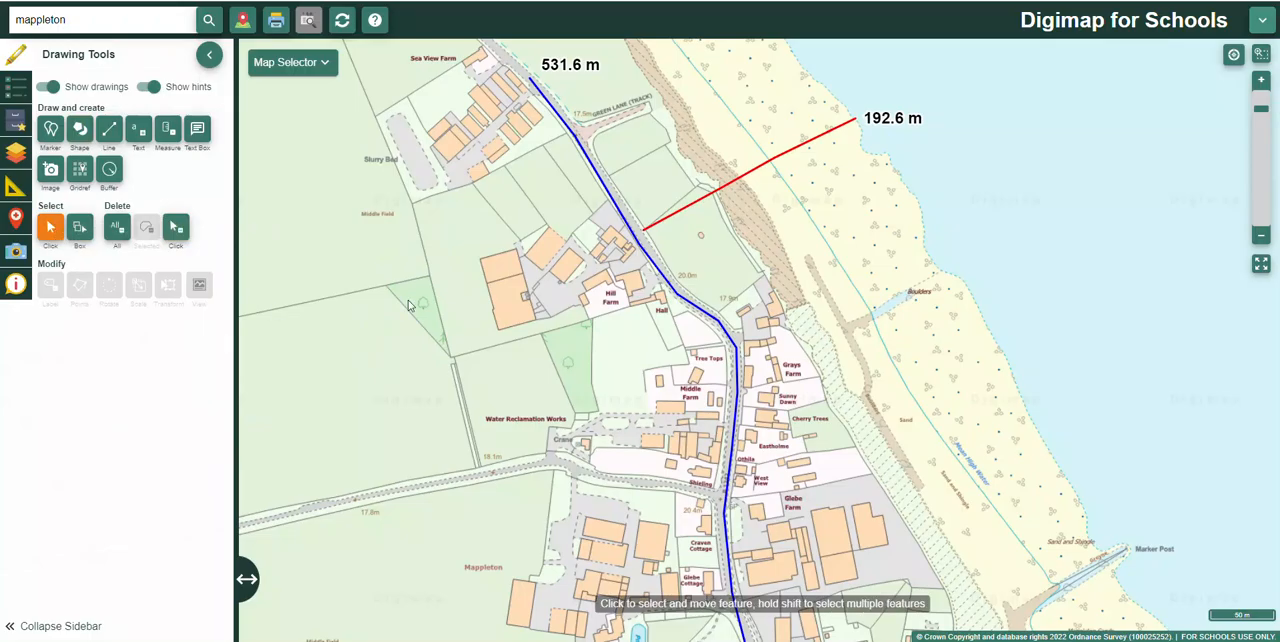
scroll(410, 306, up, 1)
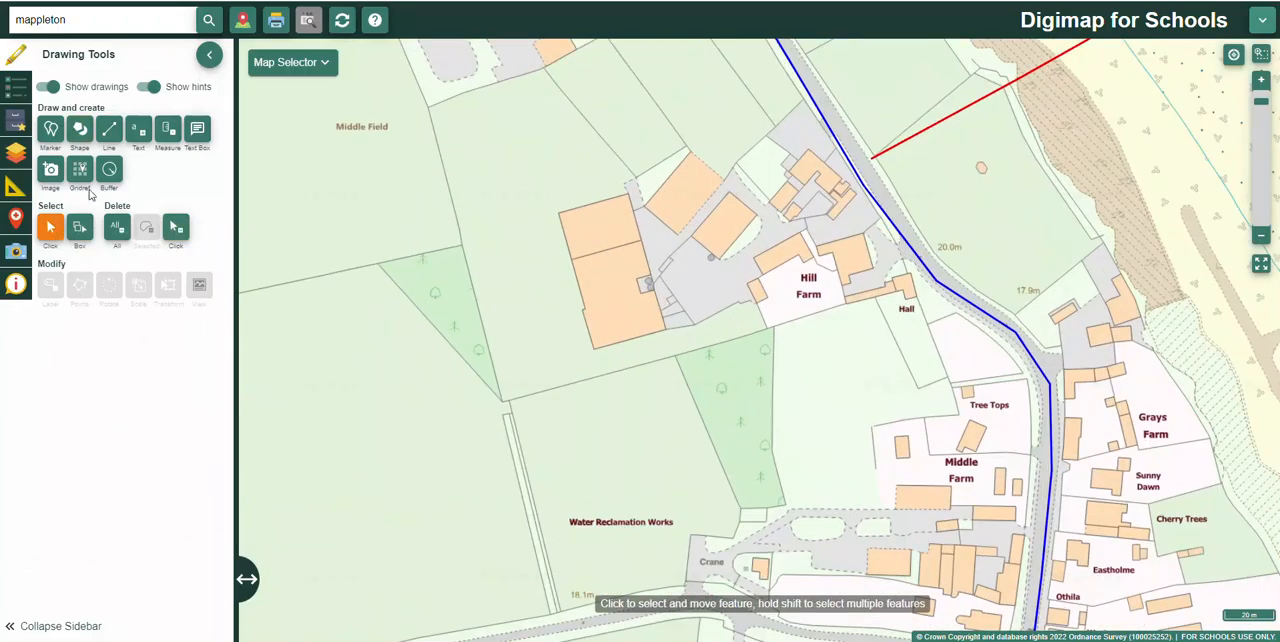
click(84, 132)
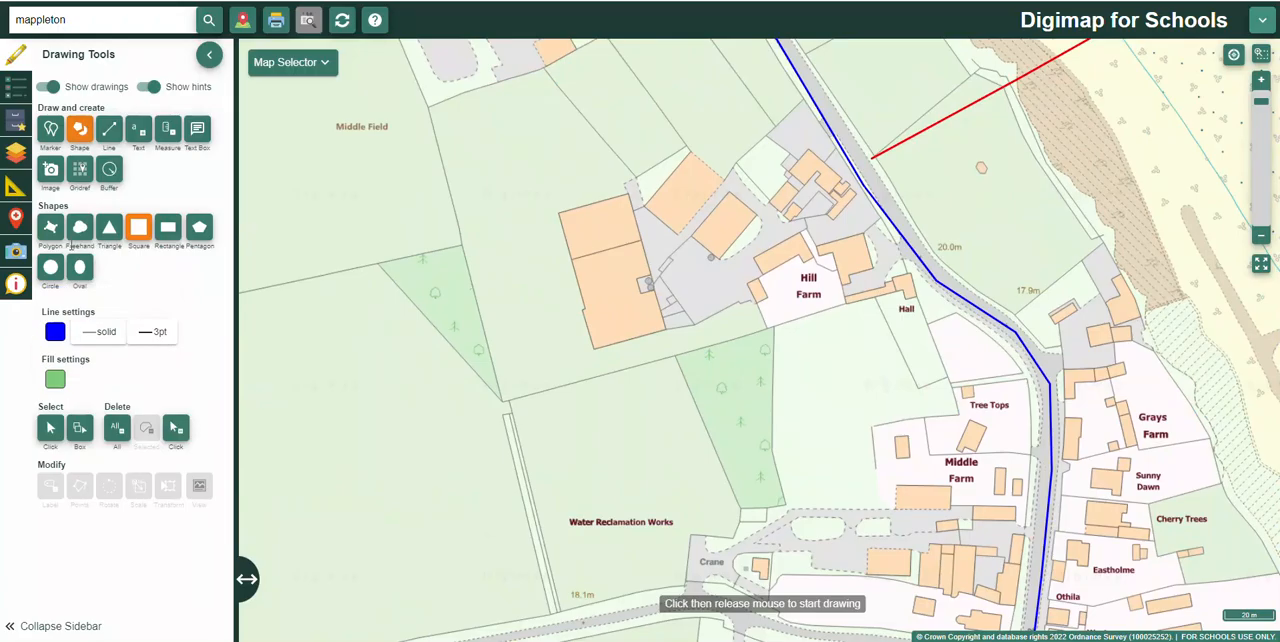
click(49, 230)
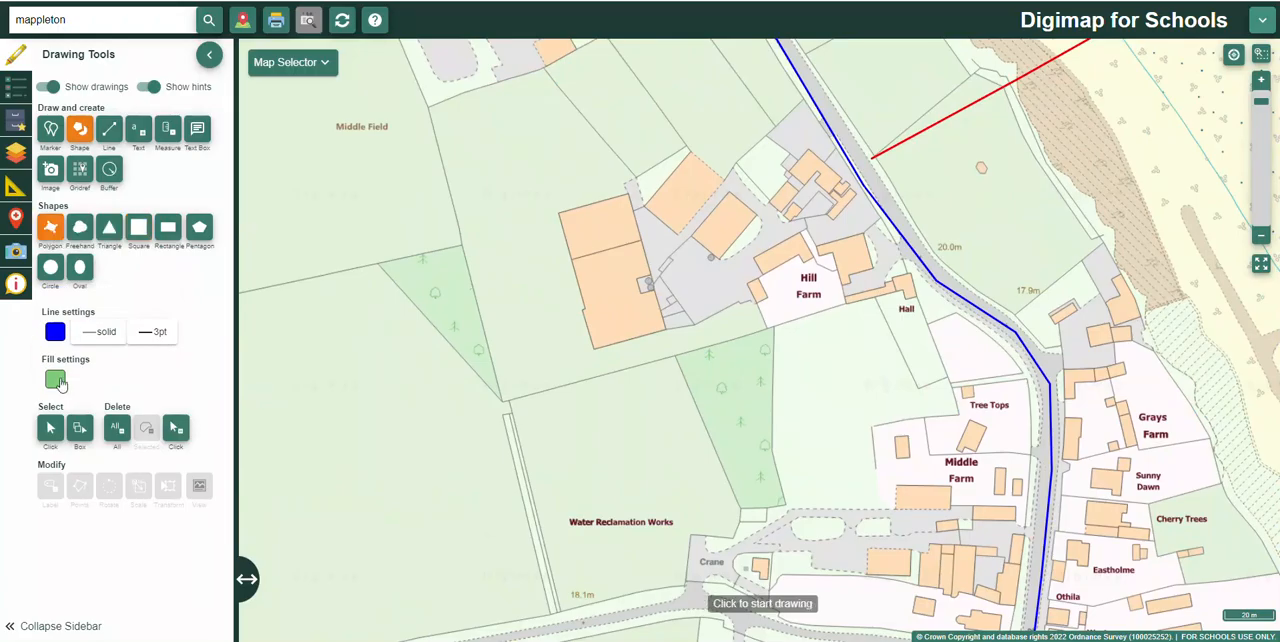
click(380, 263)
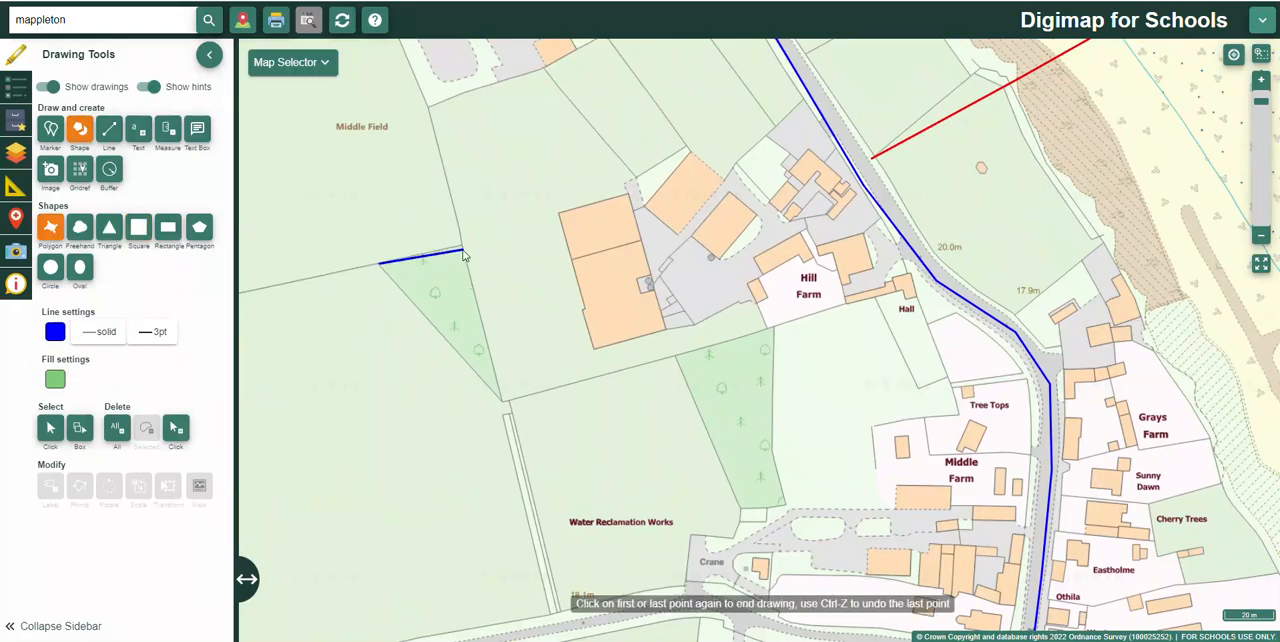
click(462, 248)
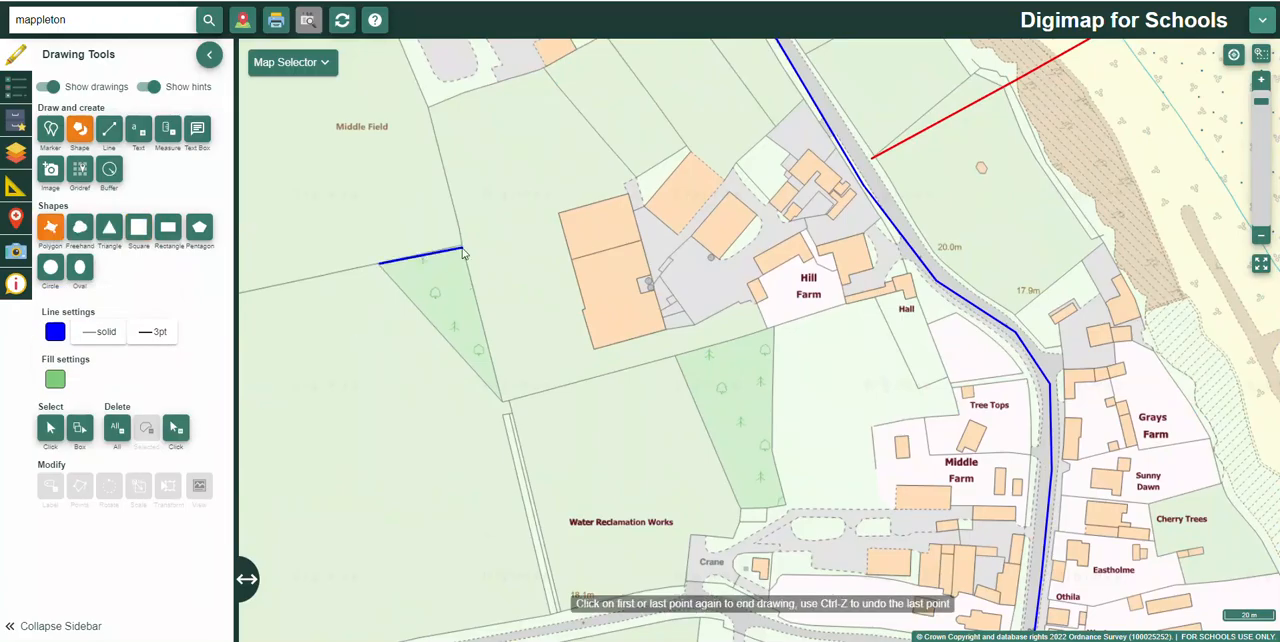
double_click(501, 400)
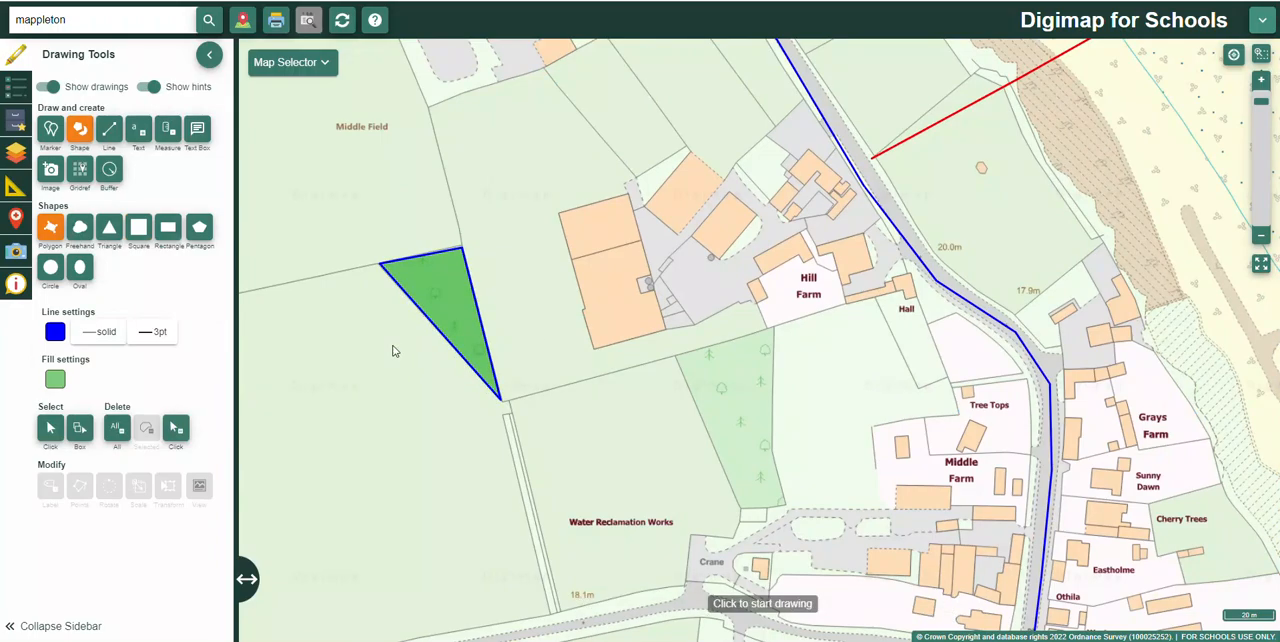
Step: Add a metric area measurement label to the green triangle and move it just above the triangle's northern edge
click(160, 128)
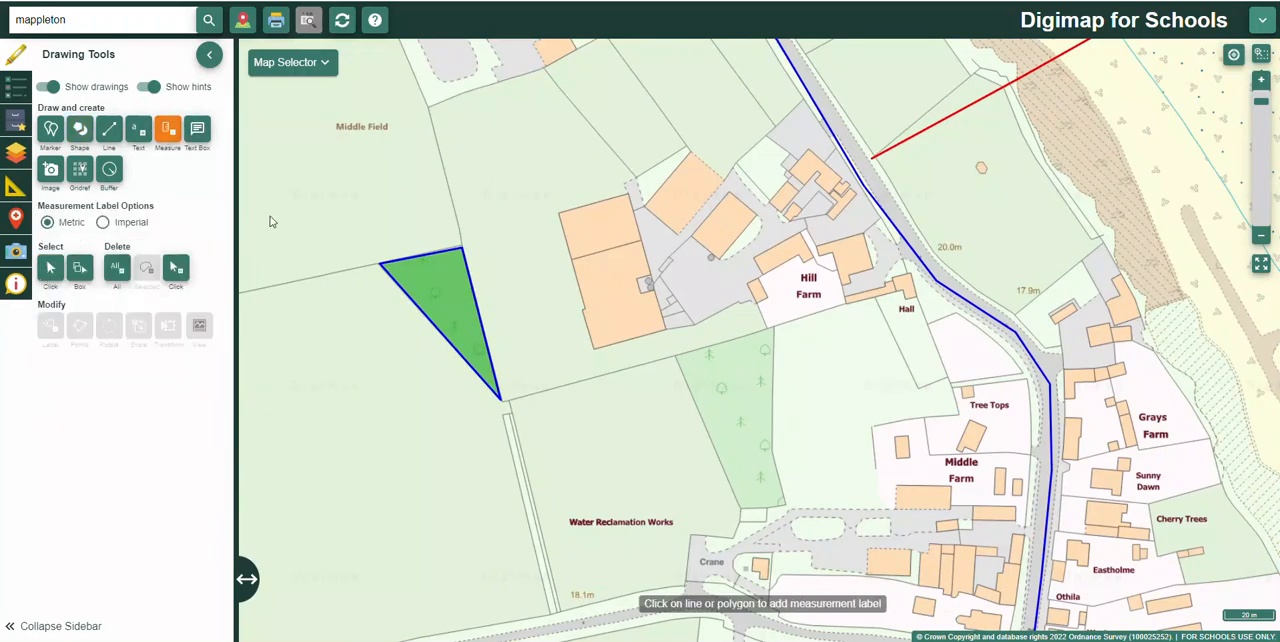
click(430, 306)
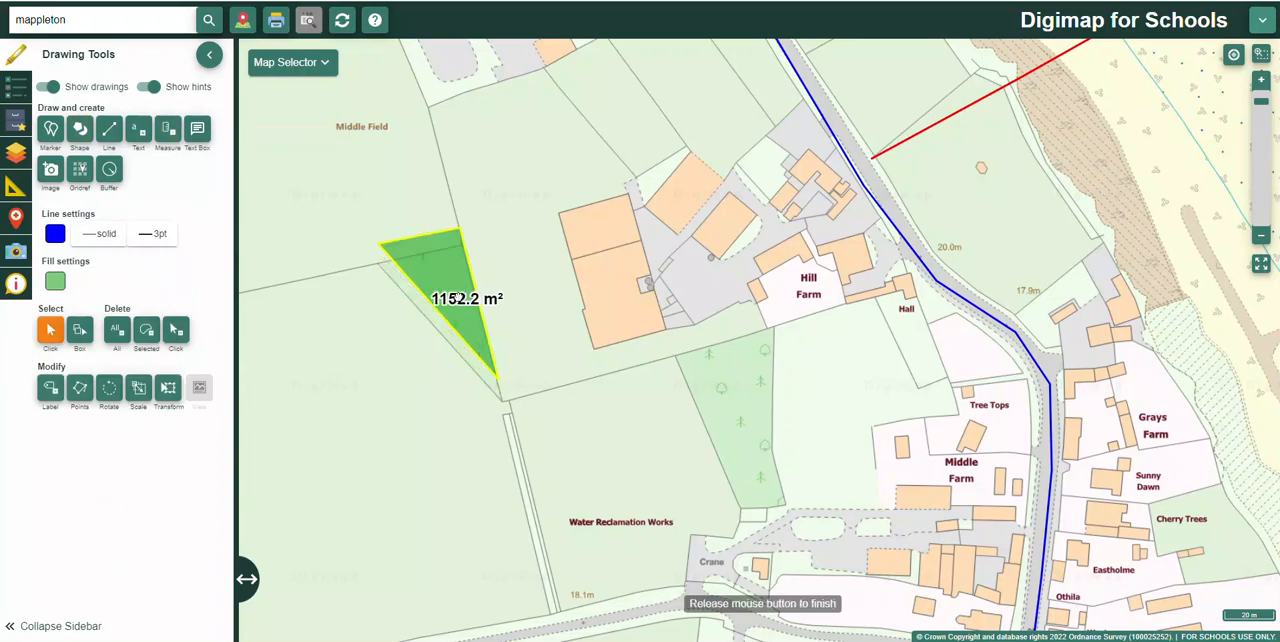
double_click(492, 306)
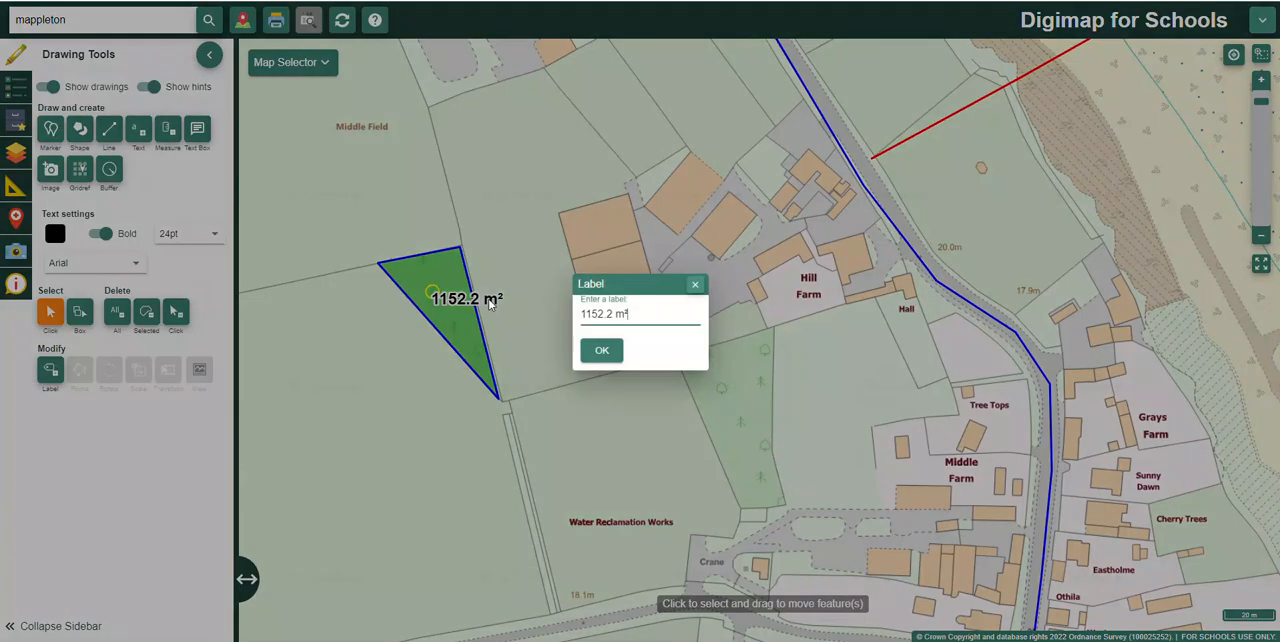
click(611, 352)
drag(492, 300, 441, 236)
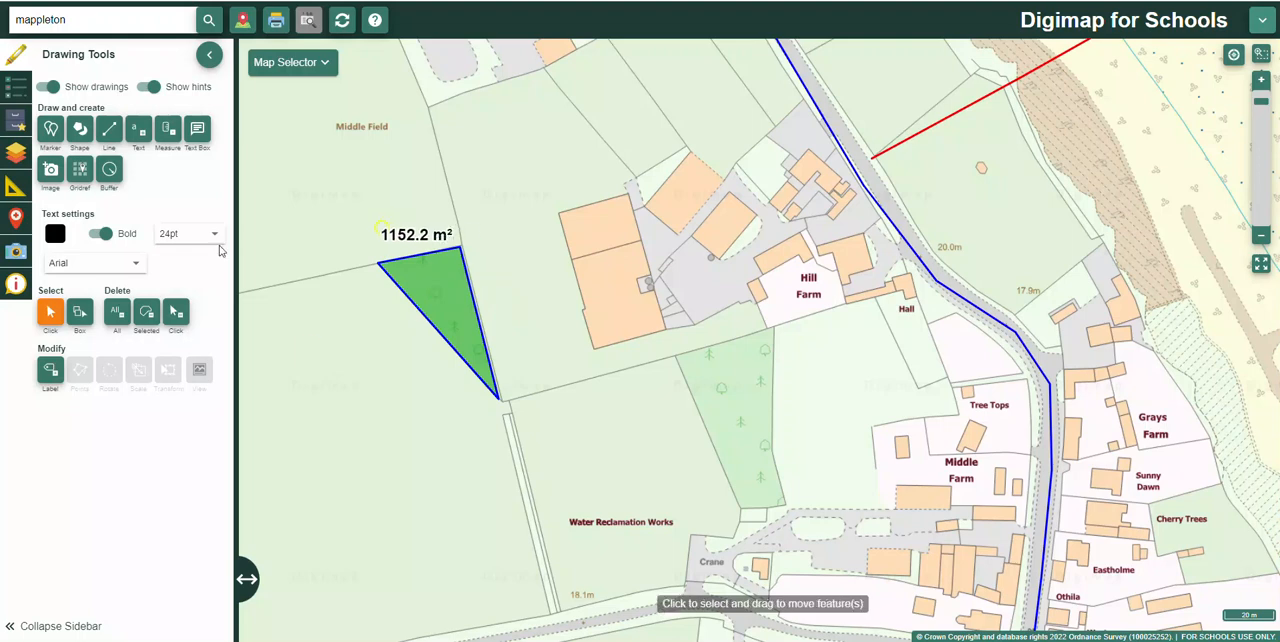
Step: Add a text box anchored at the green triangle's north-eastern corner, containing the text "l'jl'l'j'op'"
click(197, 130)
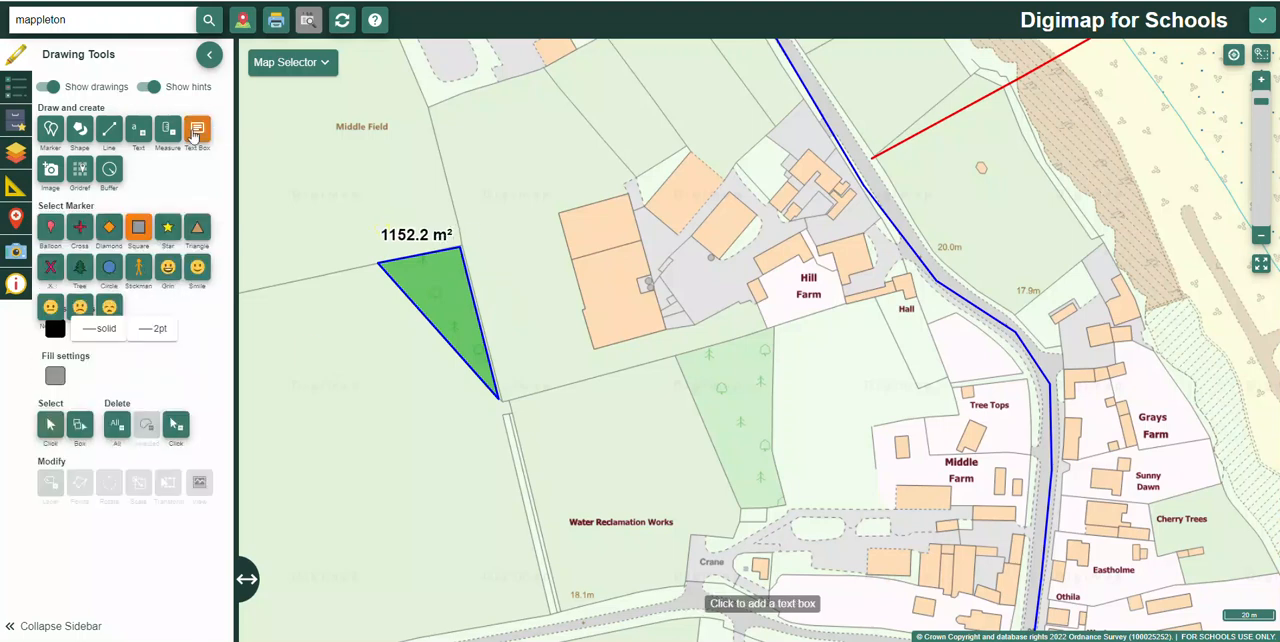
click(461, 249)
click(453, 289)
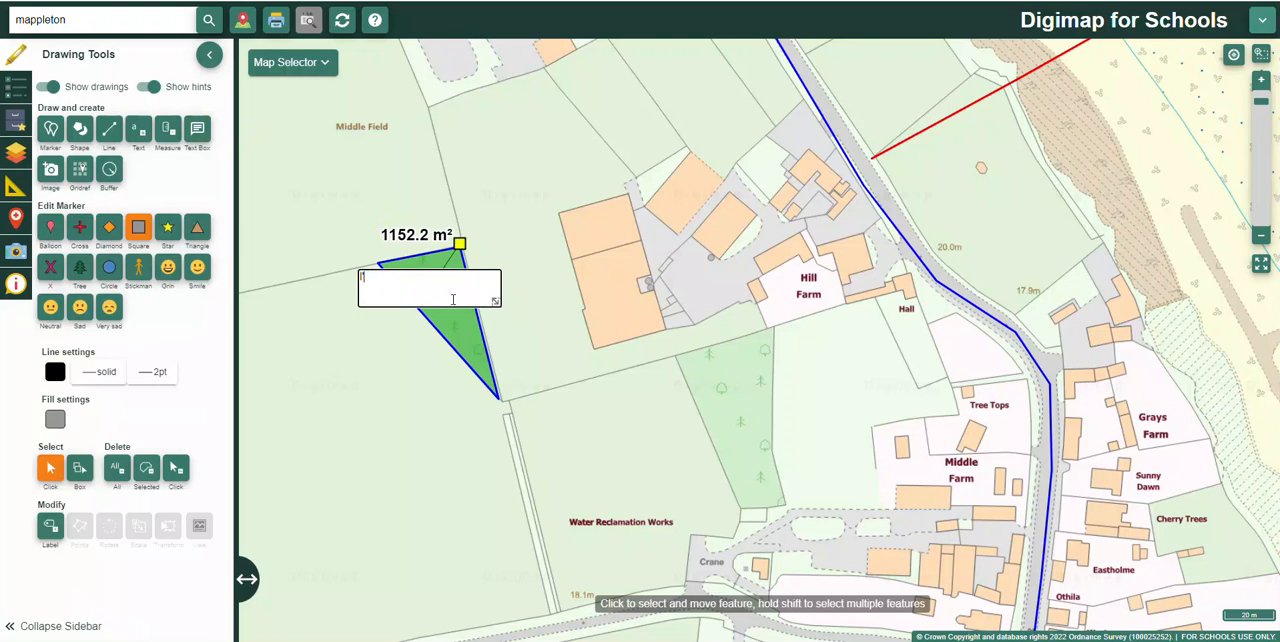
text(l'jl'l'j'op')
click(390, 377)
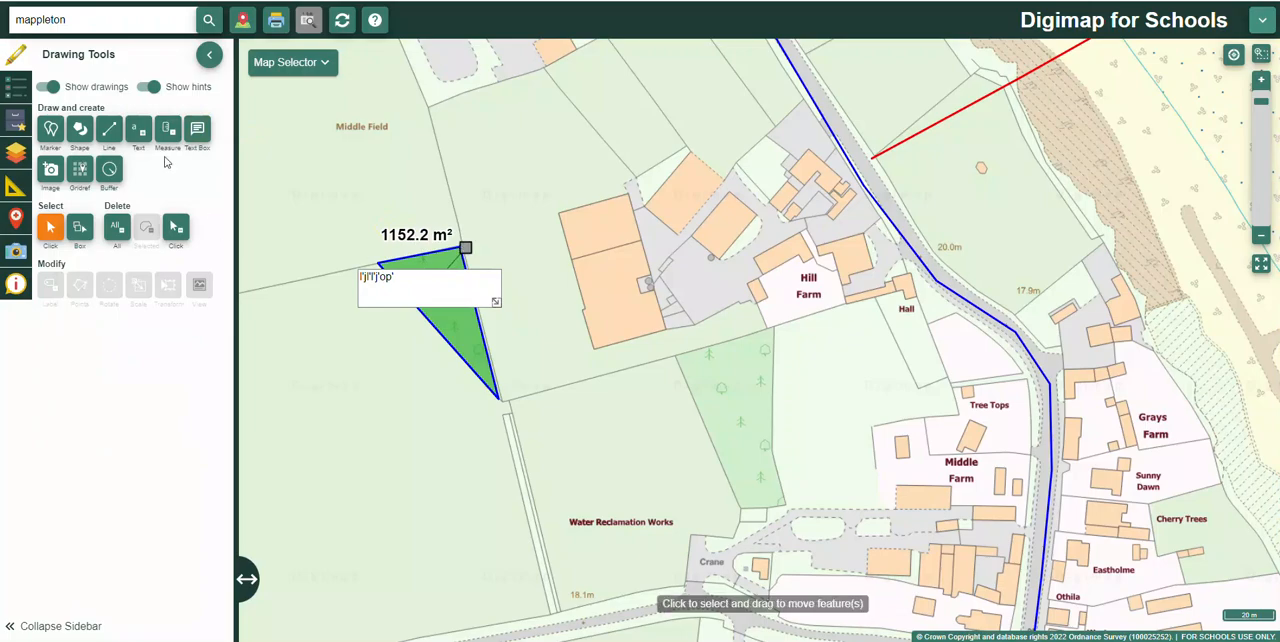
Step: Add the text label "l##[#j[#" on the large building west of Hill Farm and move it just north of the building
click(141, 133)
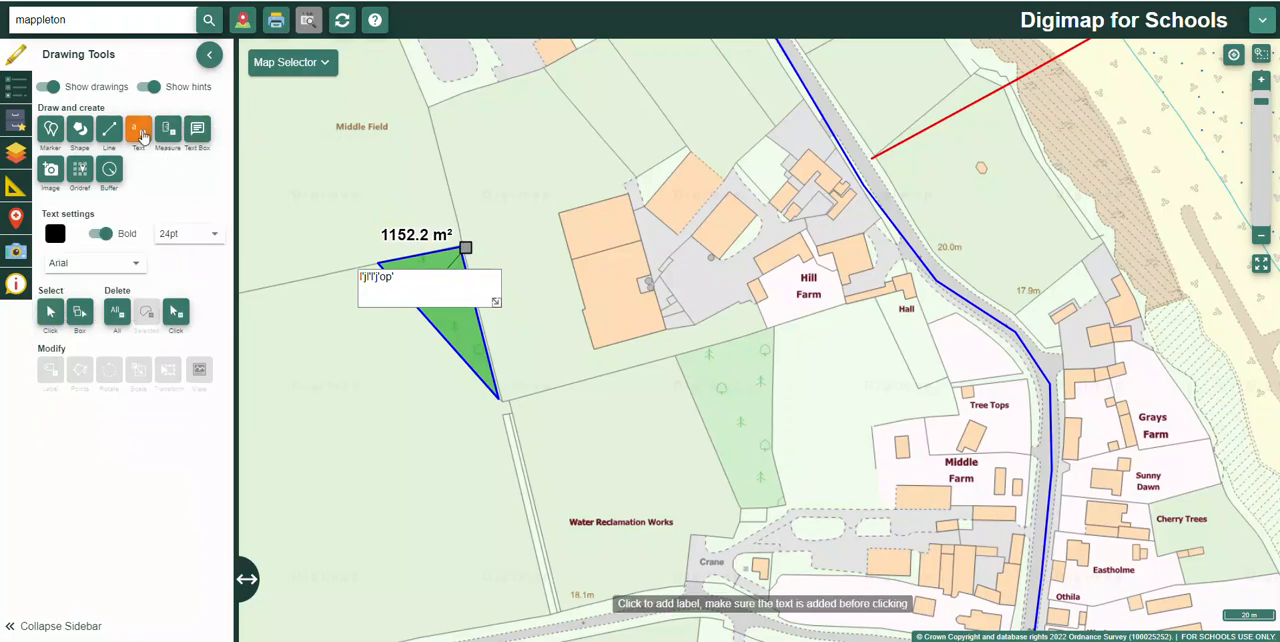
click(604, 340)
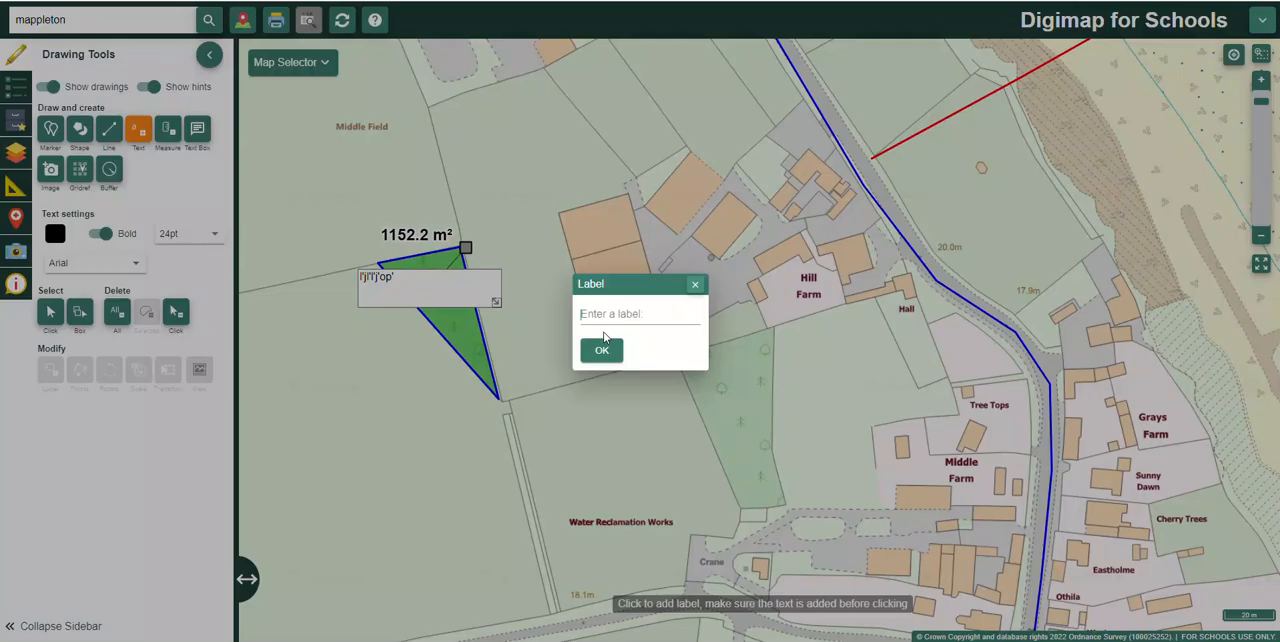
text(l##[#j[#)
click(612, 354)
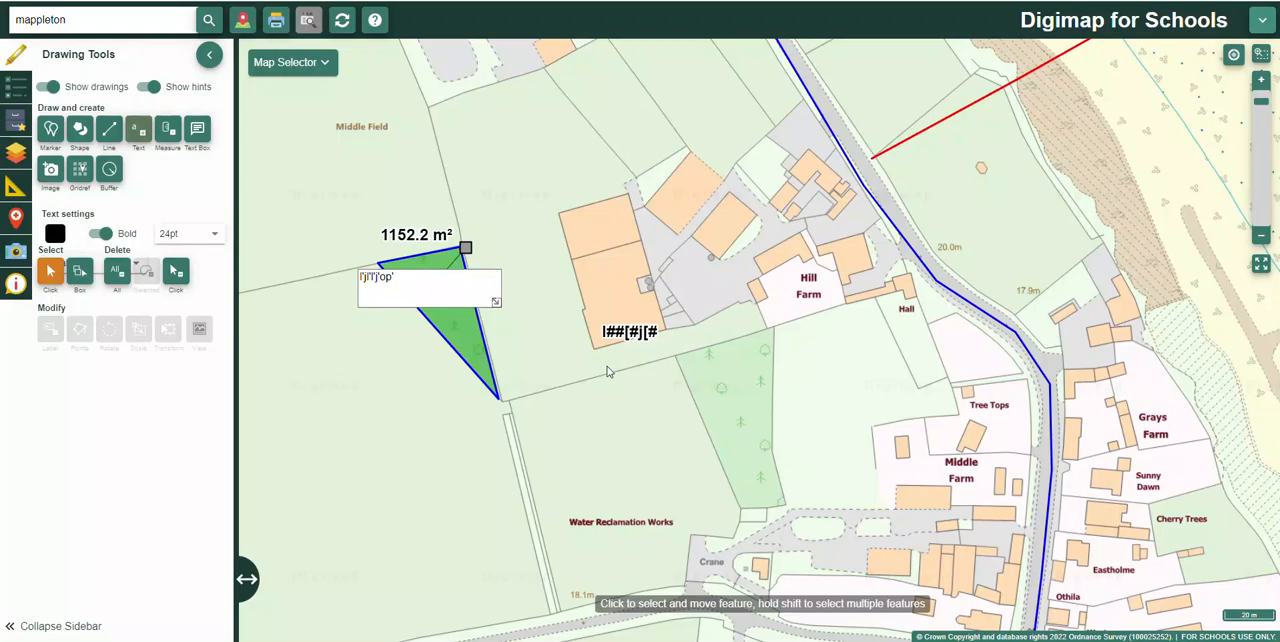
drag(628, 332, 587, 181)
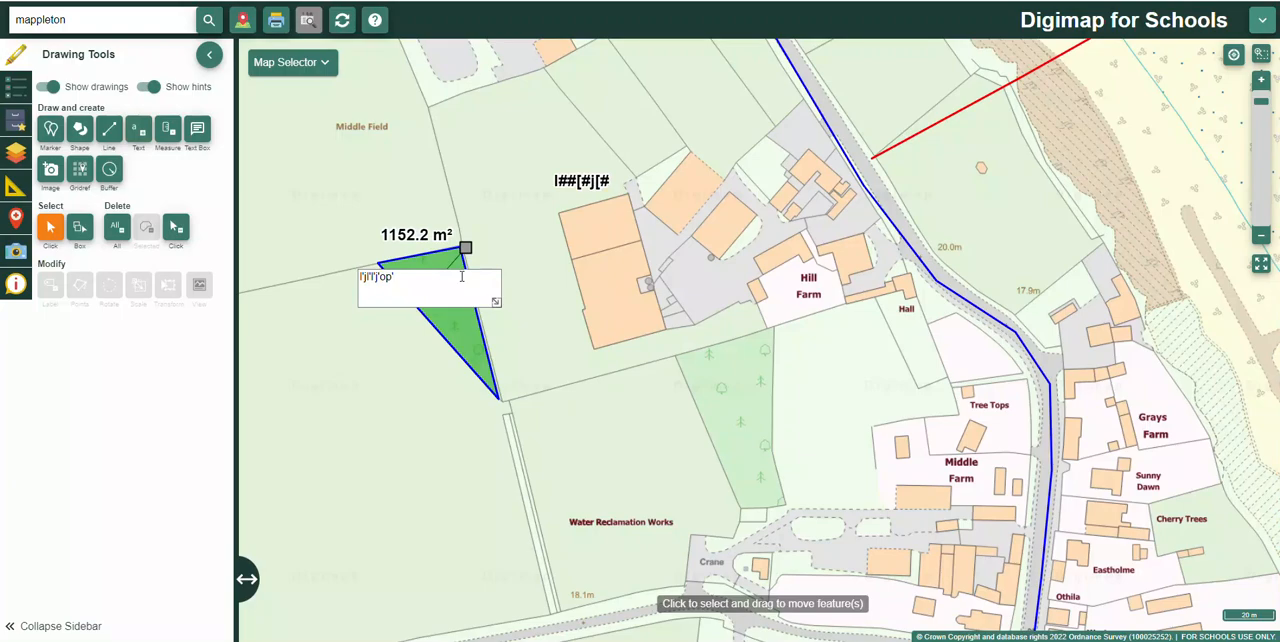
Step: Trace the northern section of the large building west of Hill Farm with a four-cornered polygon filled semi-transparent yellow
click(80, 130)
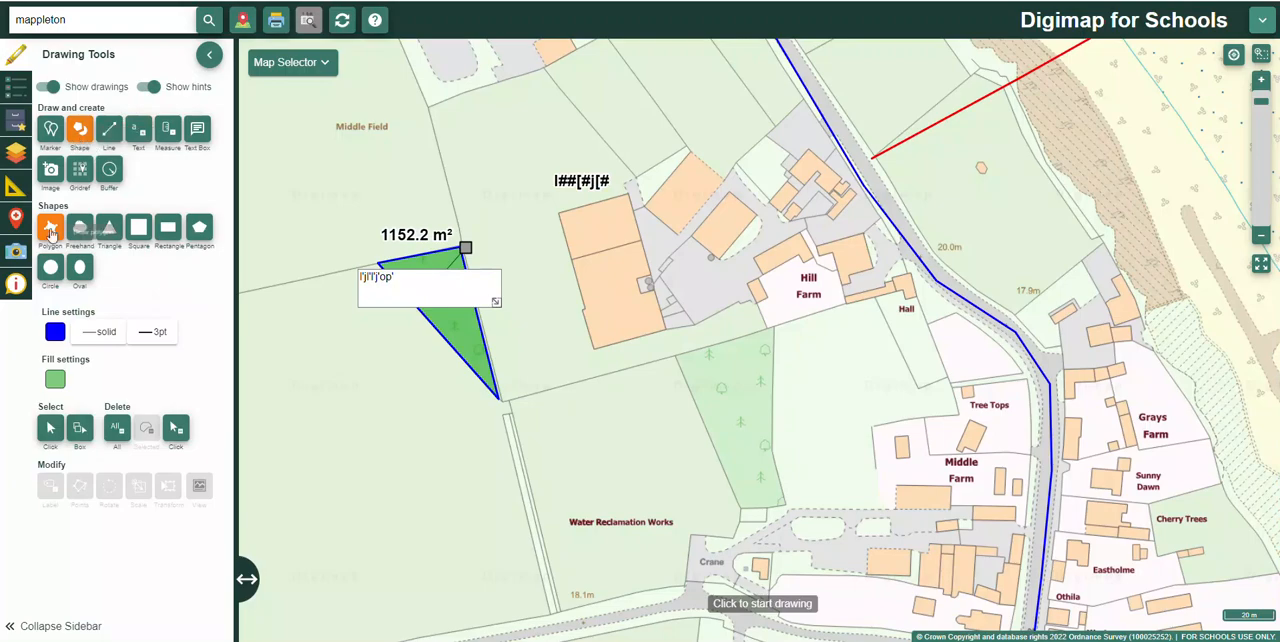
click(55, 379)
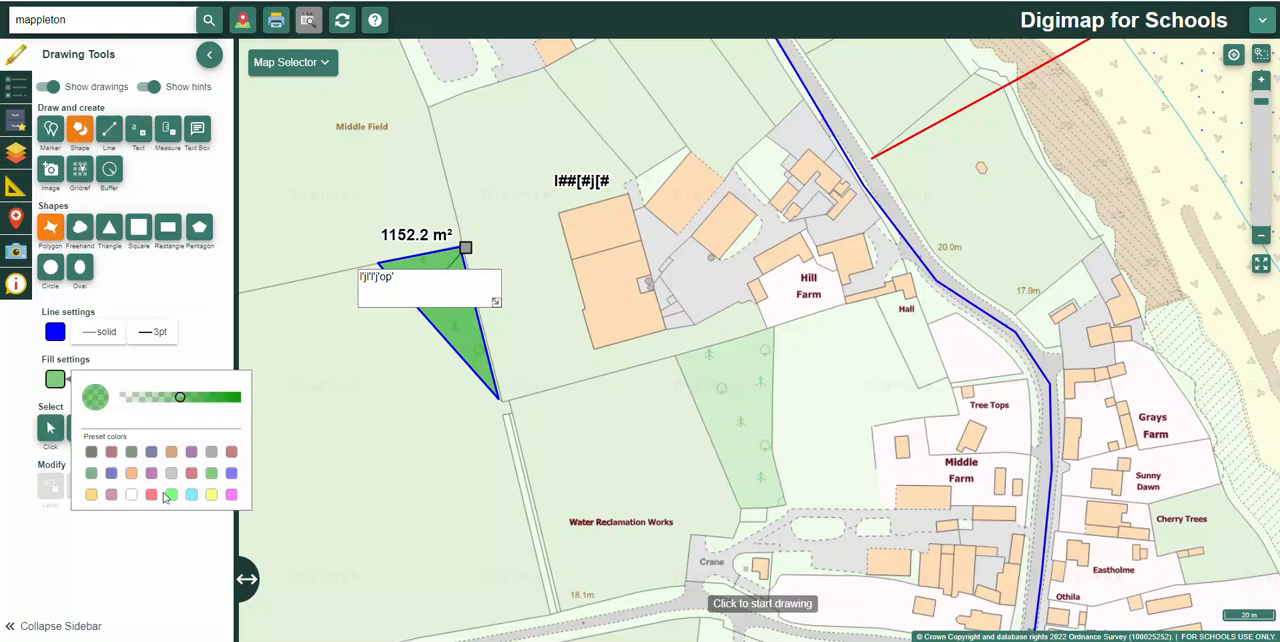
click(211, 496)
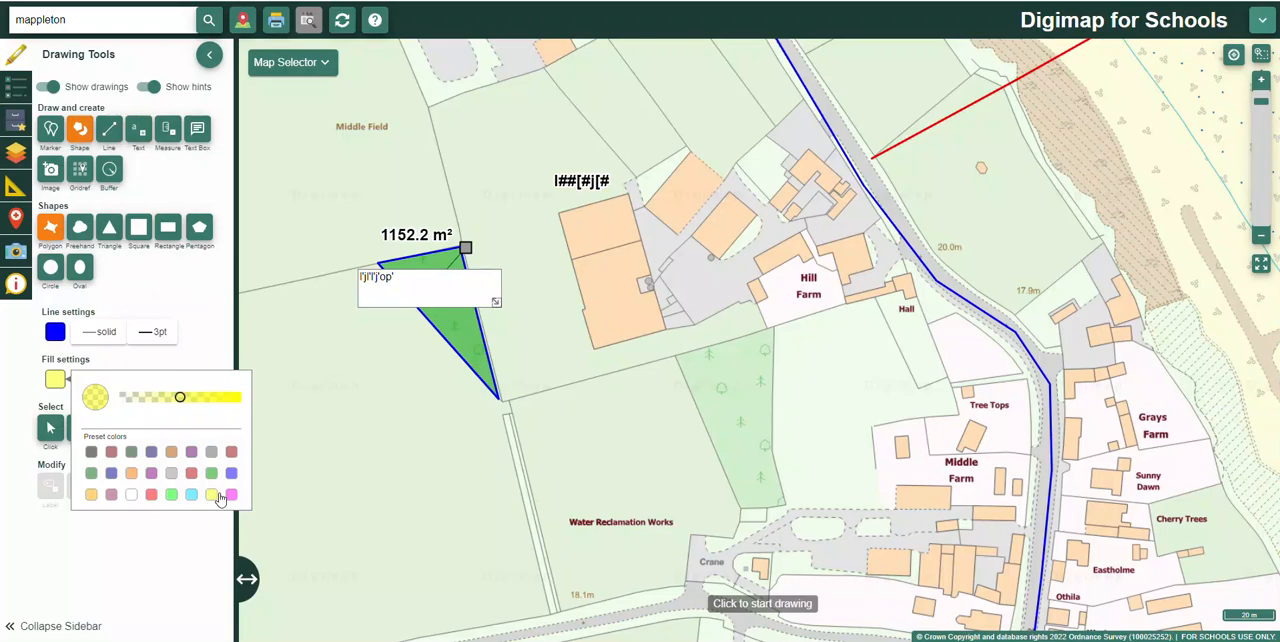
click(559, 214)
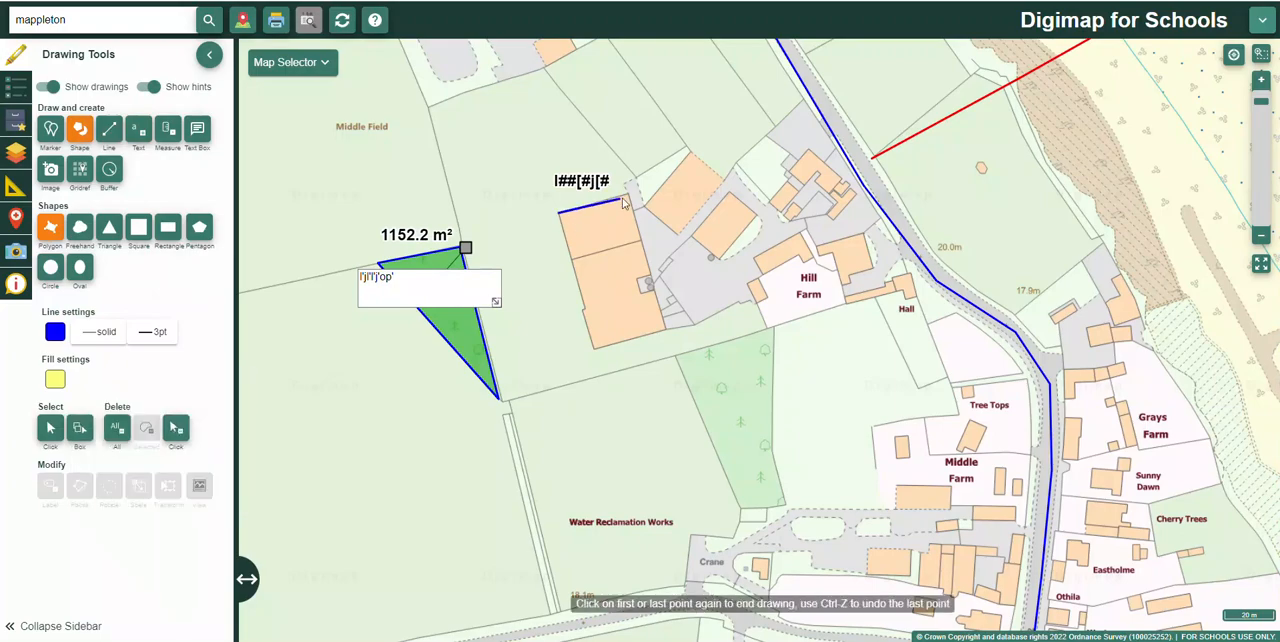
click(628, 196)
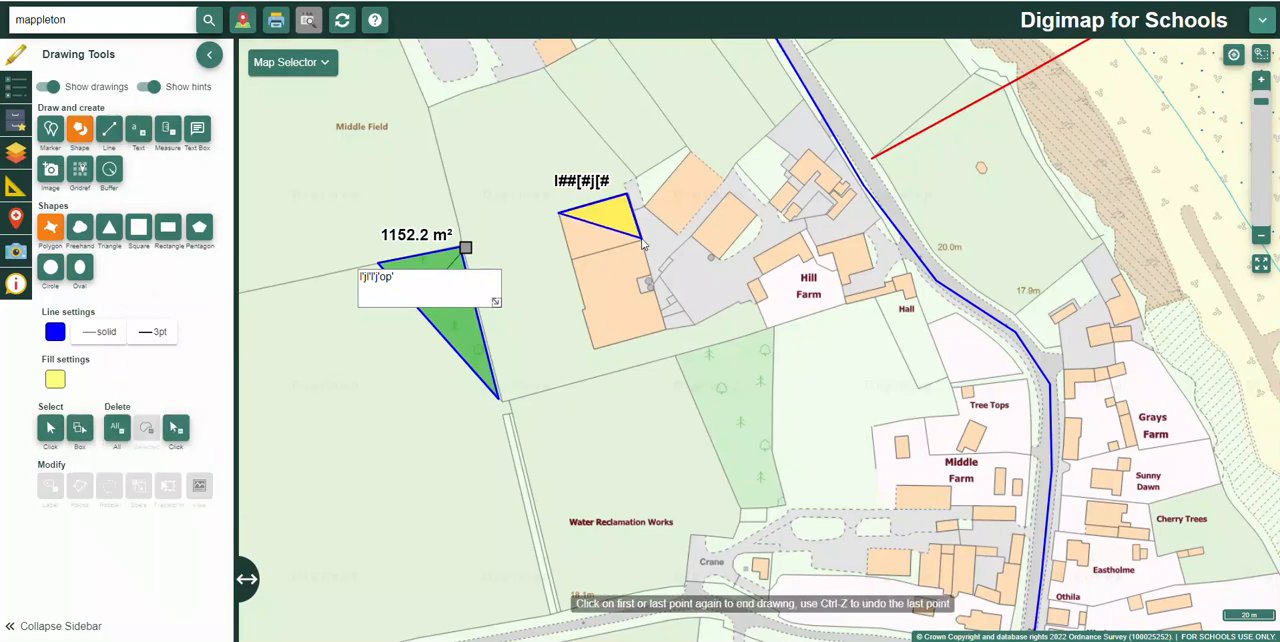
click(640, 240)
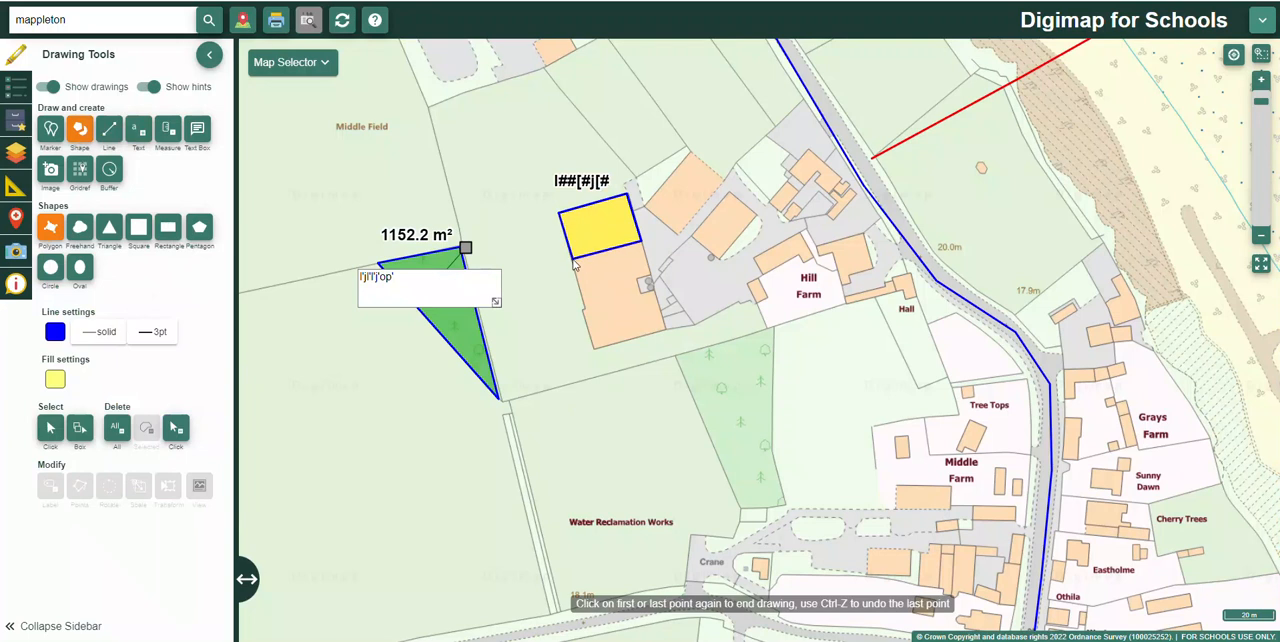
double_click(574, 261)
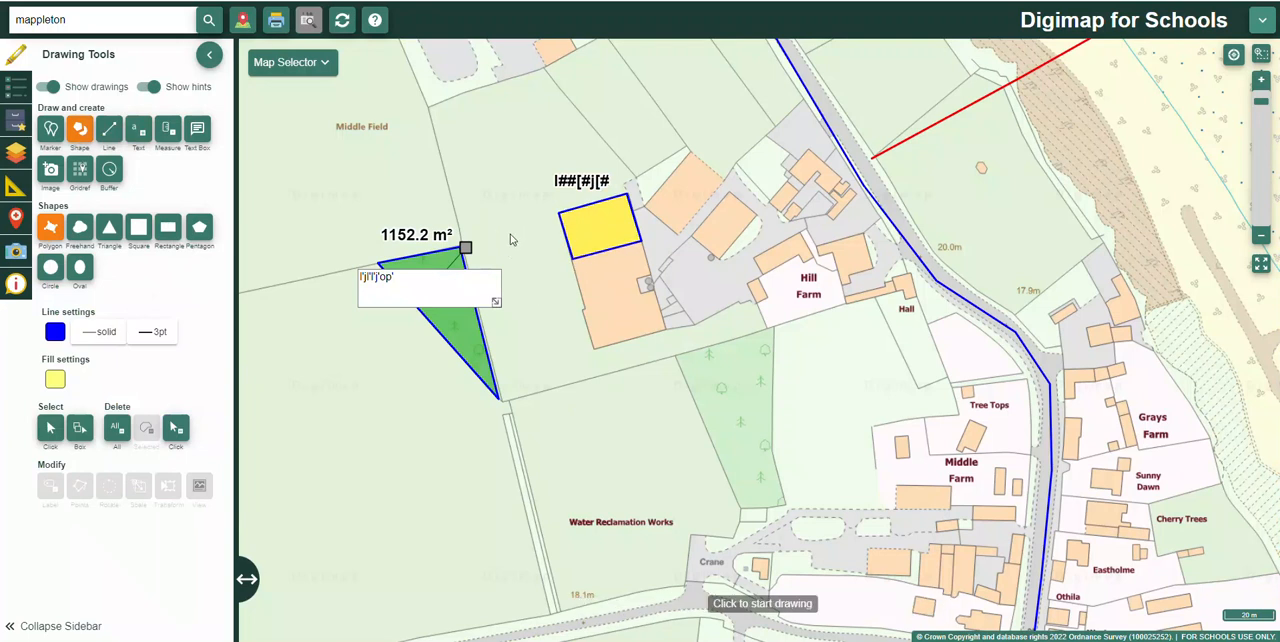
scroll(620, 301, up, 1)
scroll(620, 301, down, 2)
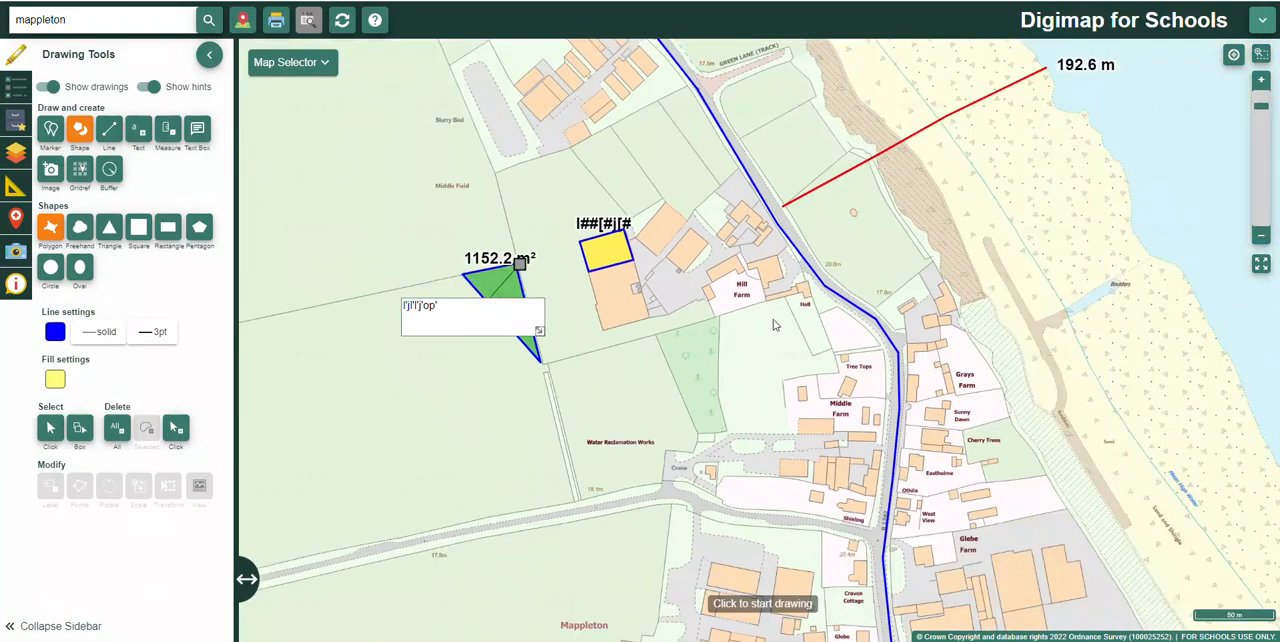
Step: Upload the image dunes.jpg from the Desktop as an annotation in the field between Sea View Farm and the green triangle
scroll(771, 320, down, 1)
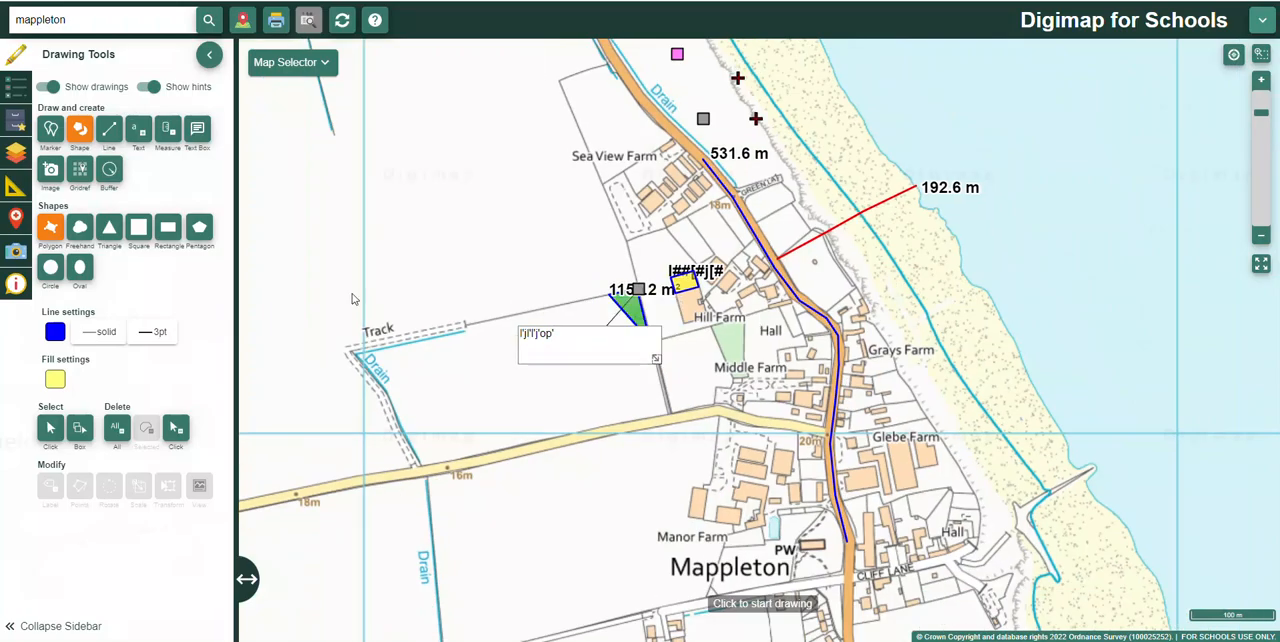
click(52, 171)
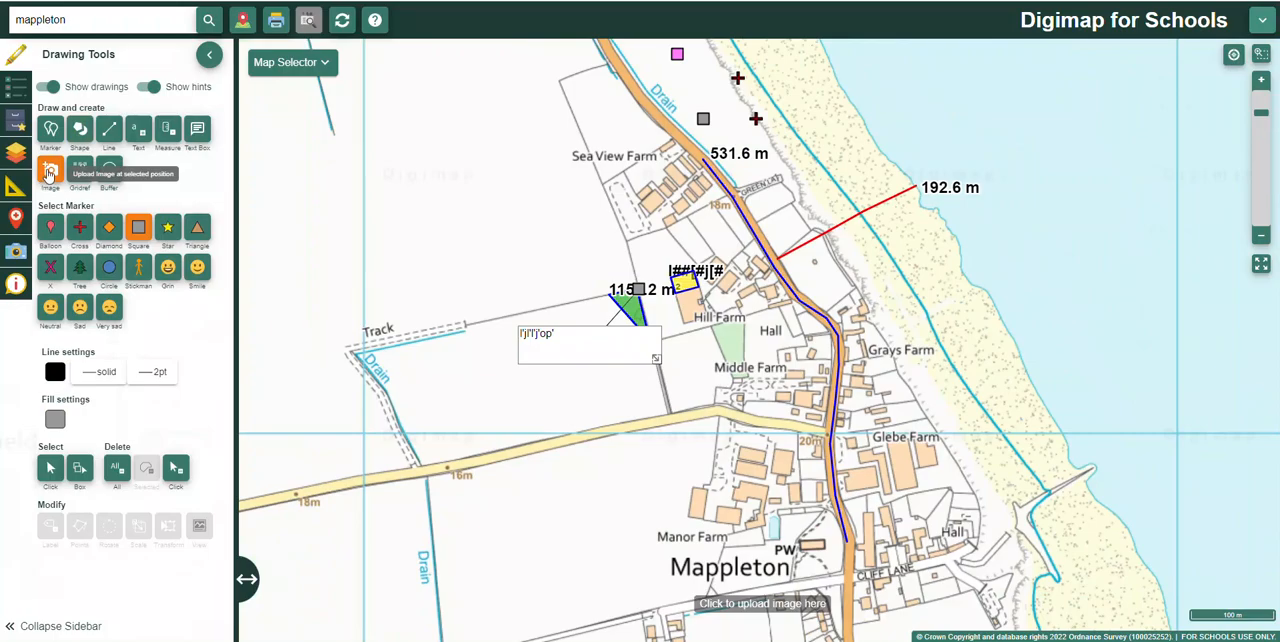
click(50, 171)
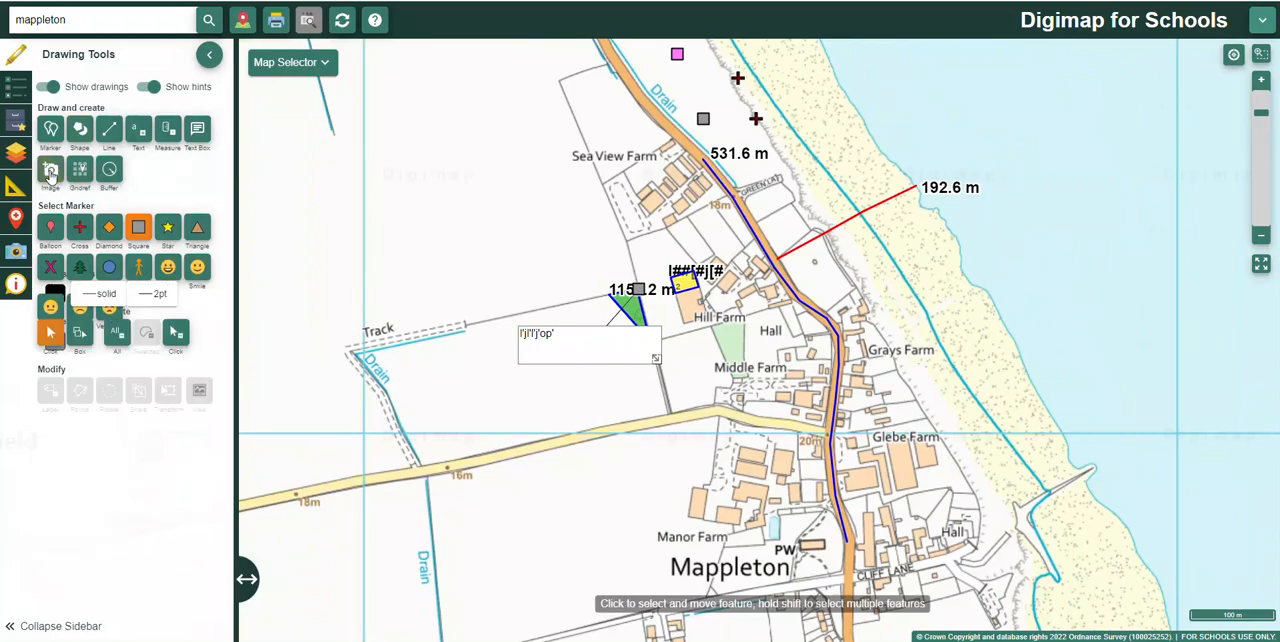
click(50, 171)
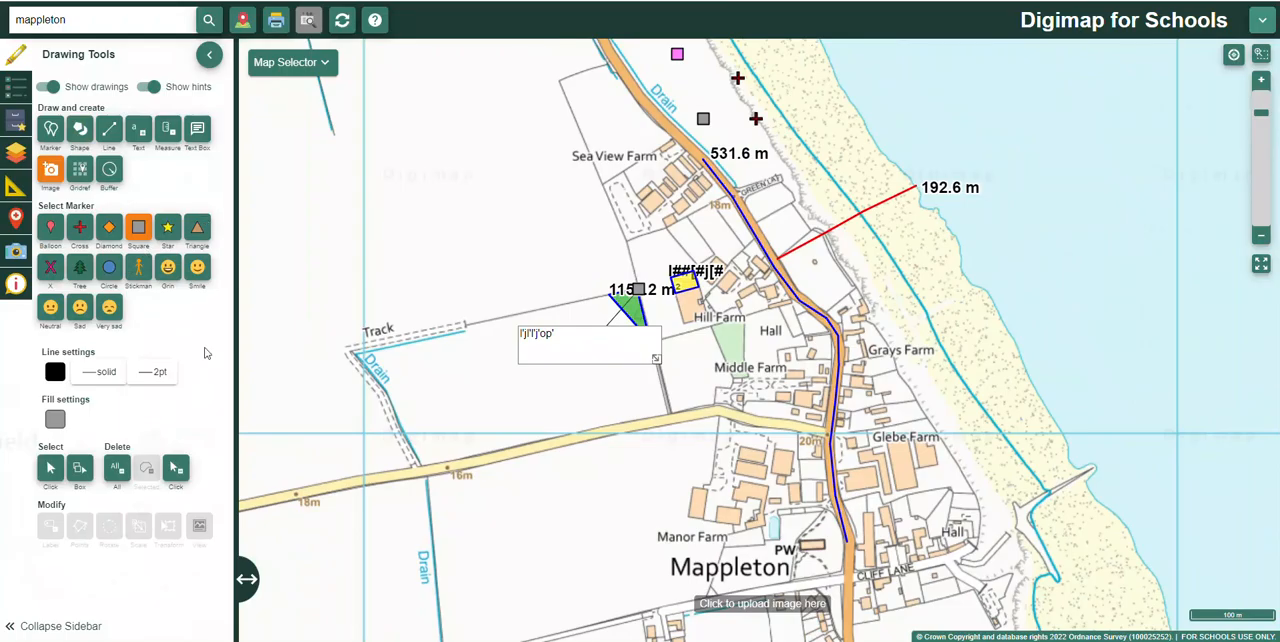
click(583, 247)
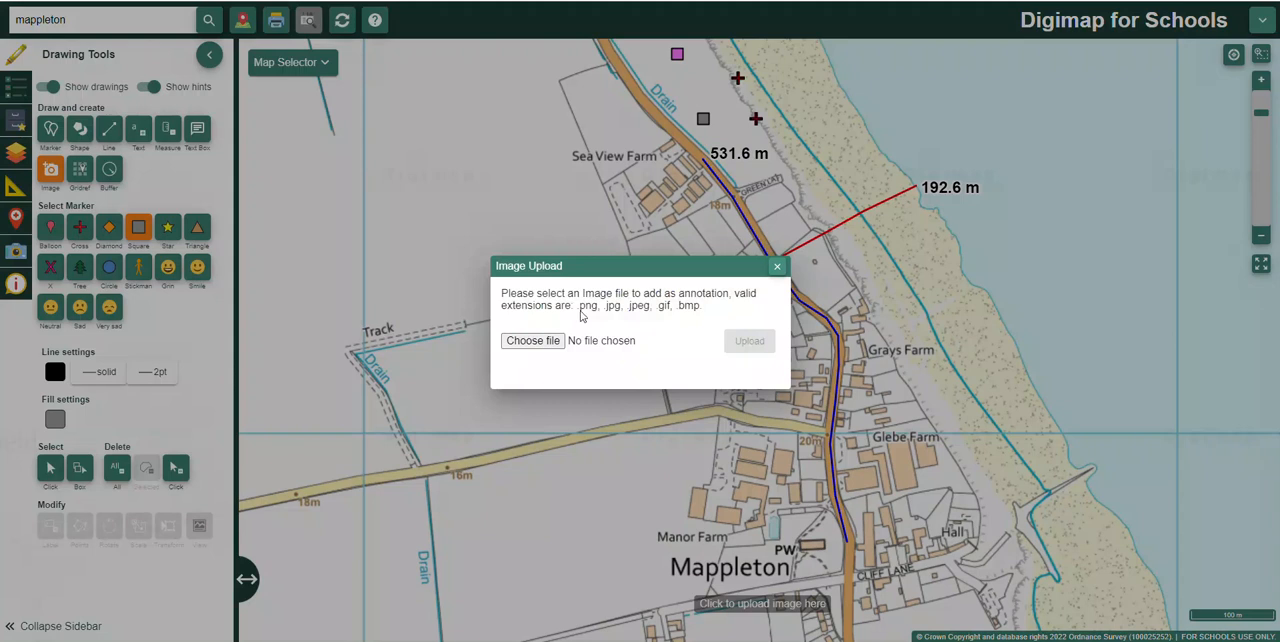
click(543, 345)
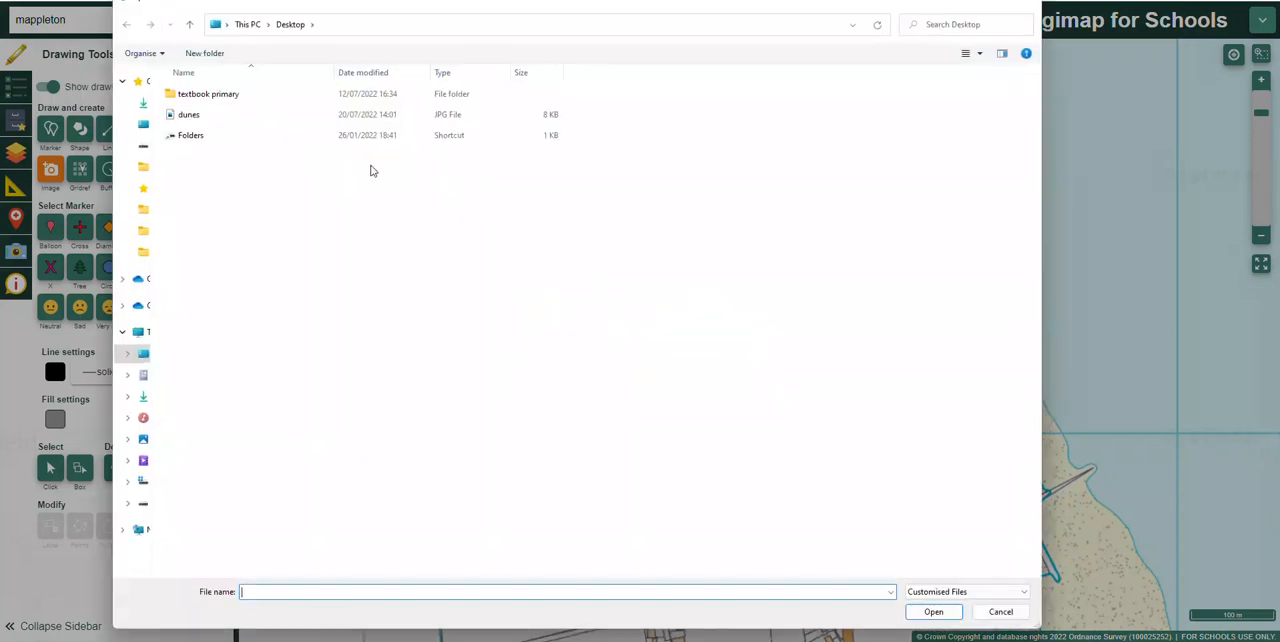
click(196, 116)
click(931, 613)
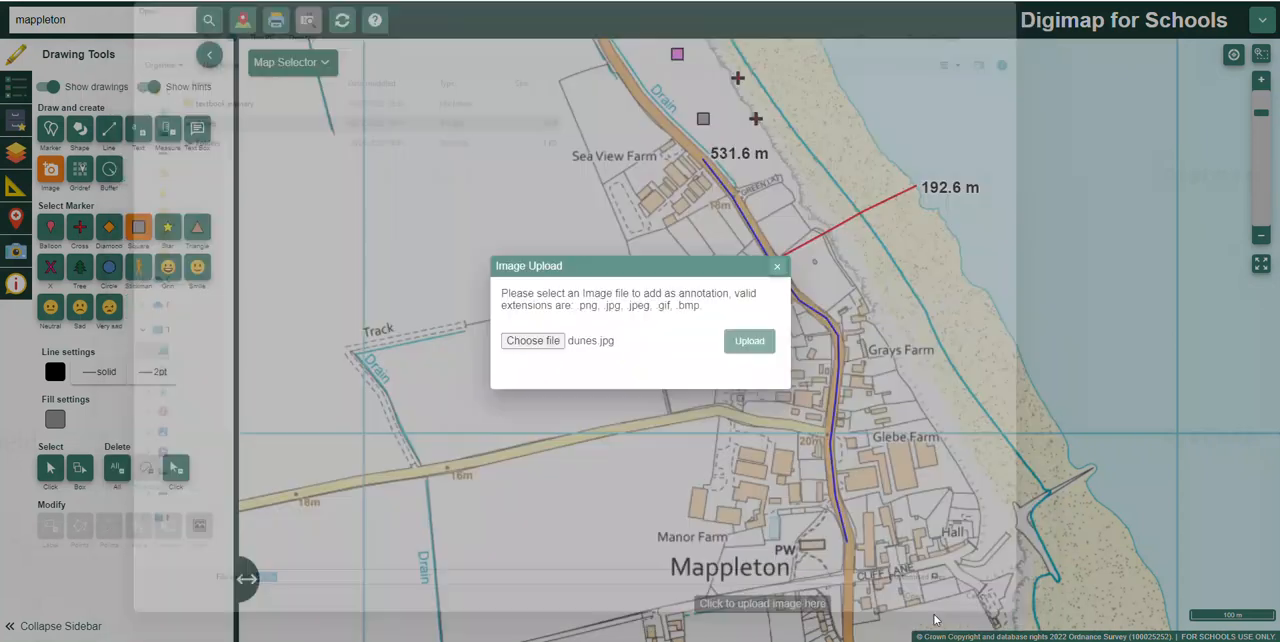
click(749, 347)
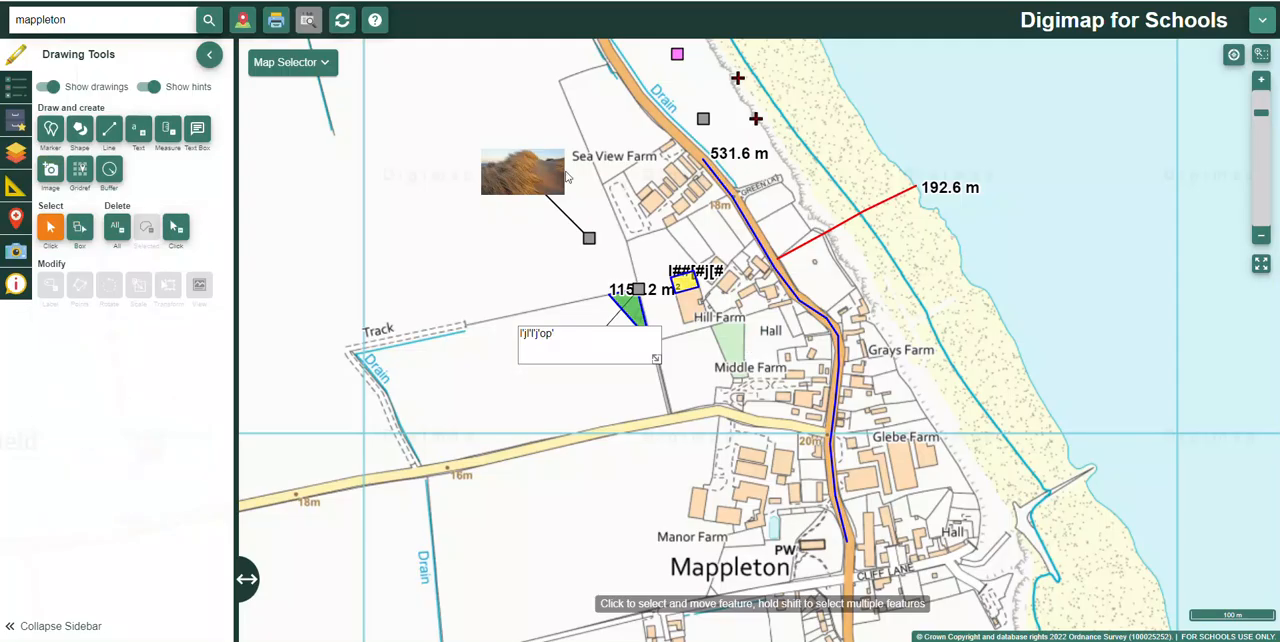
Step: Move the dunes photo's marker onto the beach north of the red line and place the photo just north-east of it
drag(589, 237, 835, 179)
drag(487, 167, 874, 117)
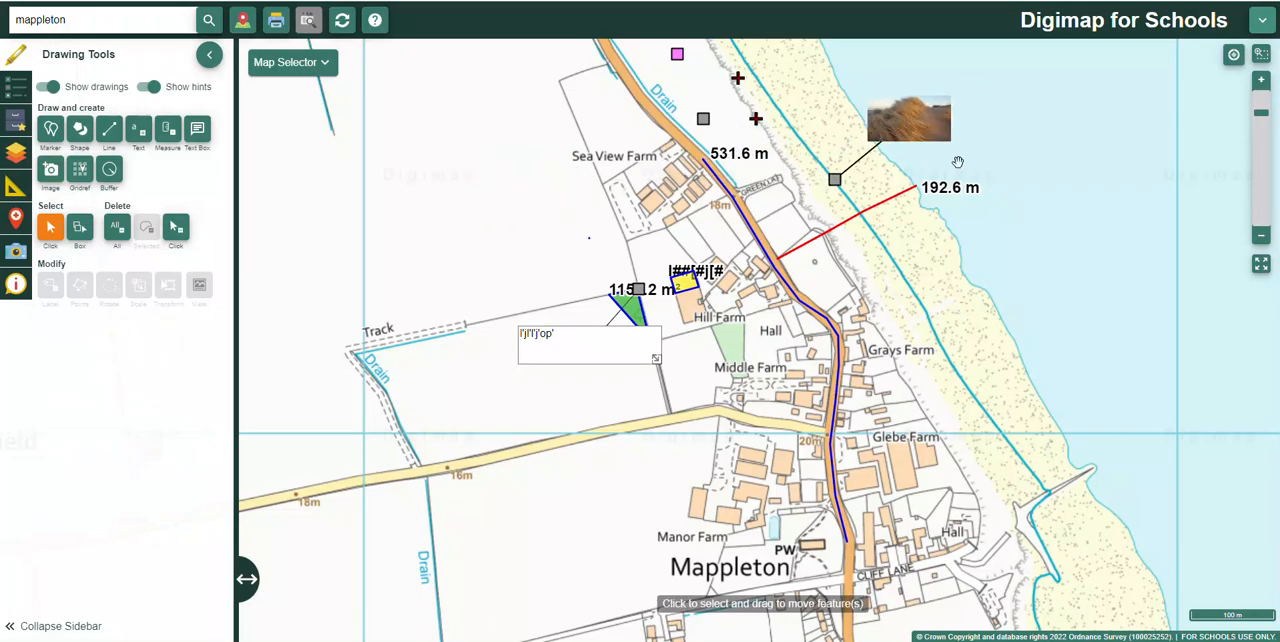
scroll(986, 134, up, 2)
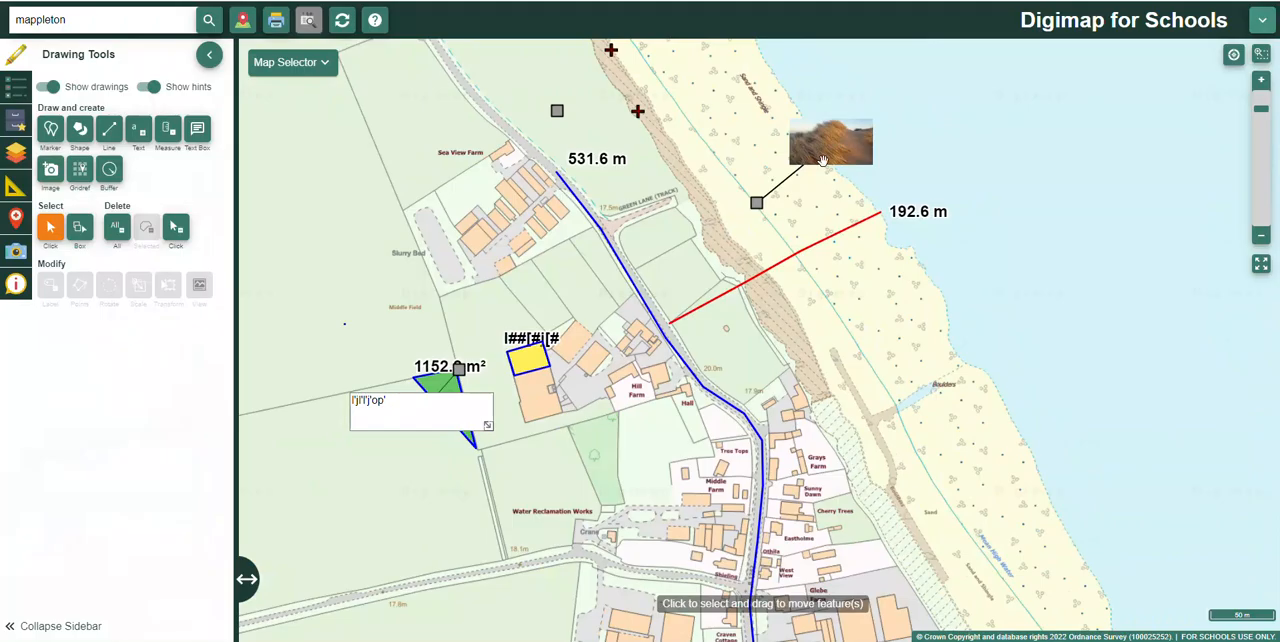
click(833, 141)
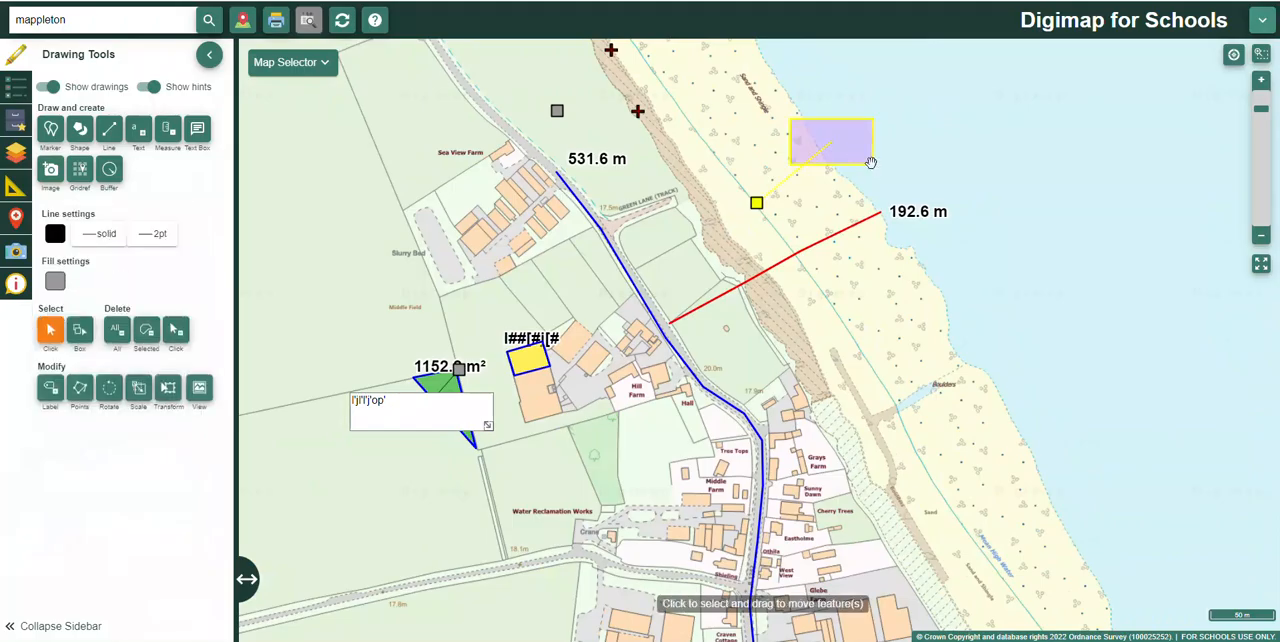
mouse_move(870, 160)
mouse_down()
mouse_move(890, 173)
mouse_move(863, 158)
mouse_up()
click(936, 163)
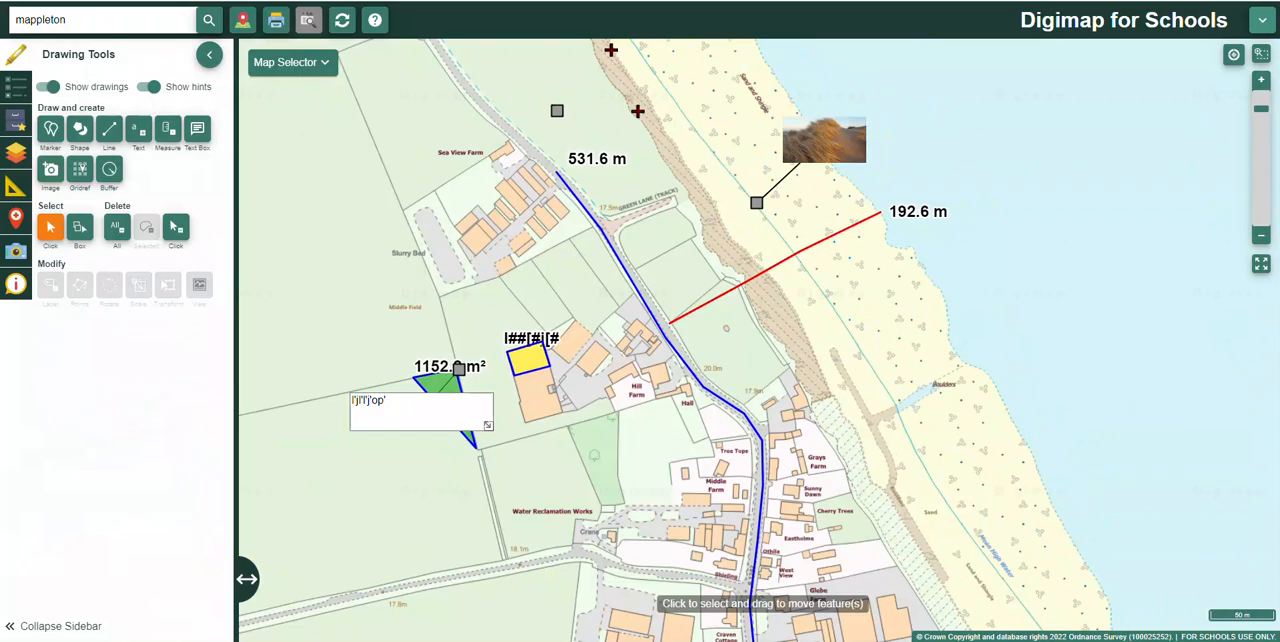
scroll(775, 465, up, 1)
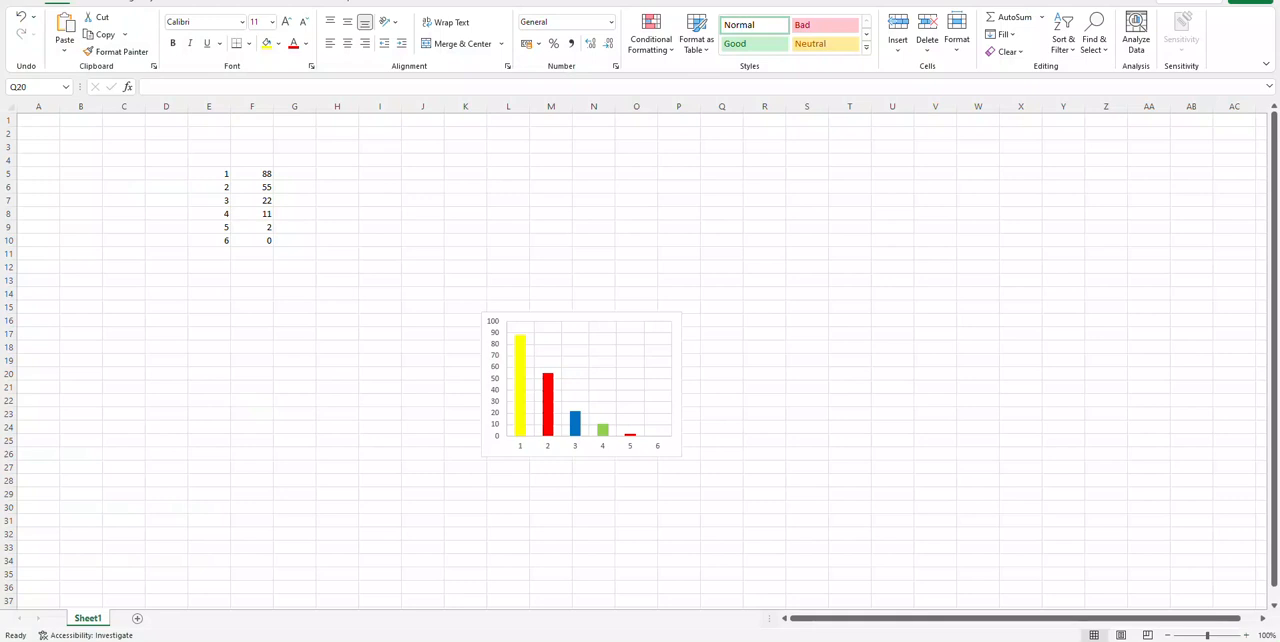
Step: Switch to Excel and save the column chart as a Portable Network Graphics picture named "graph" on the Desktop
click(677, 338)
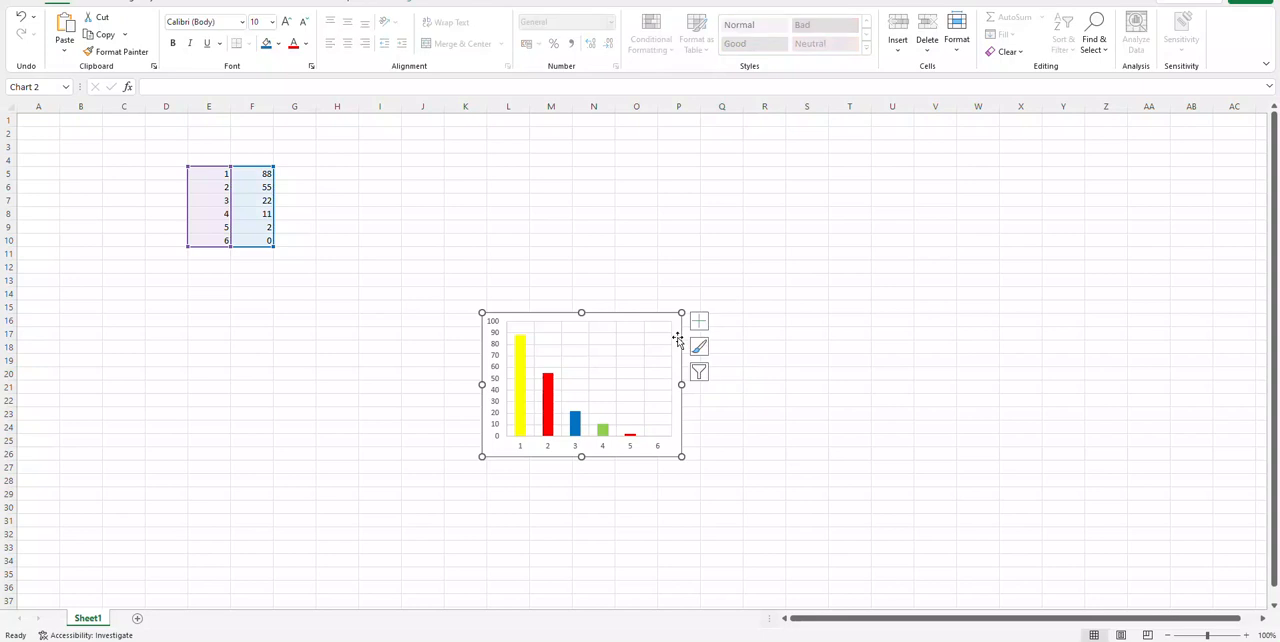
right_click(677, 338)
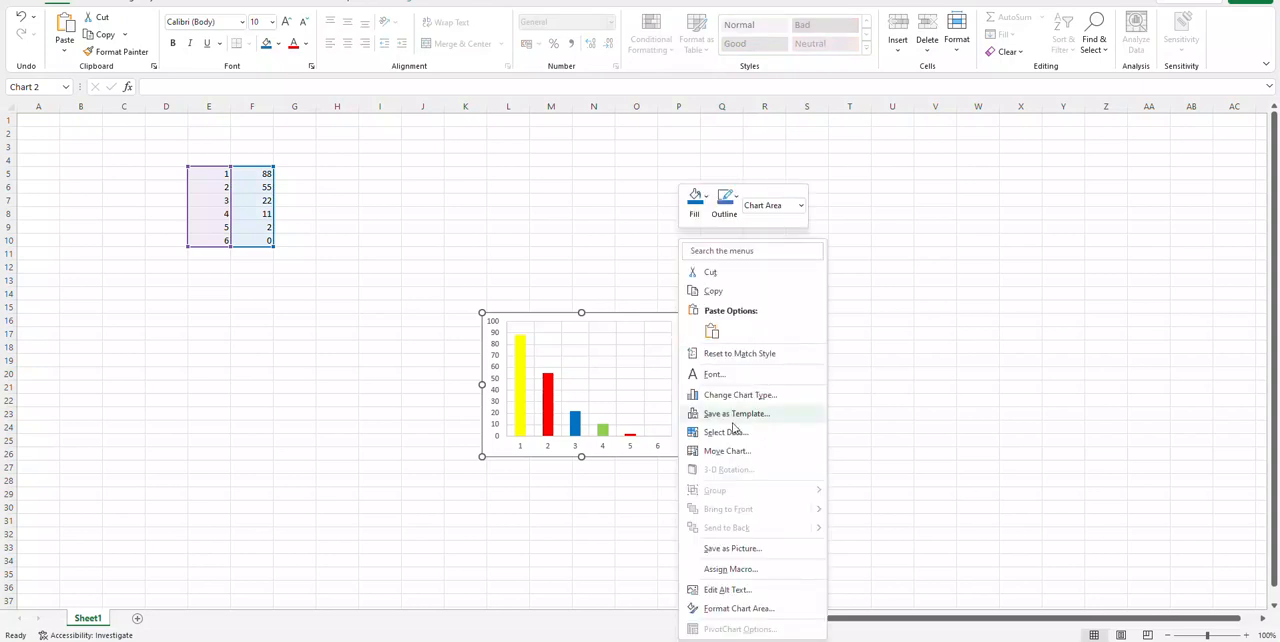
click(742, 549)
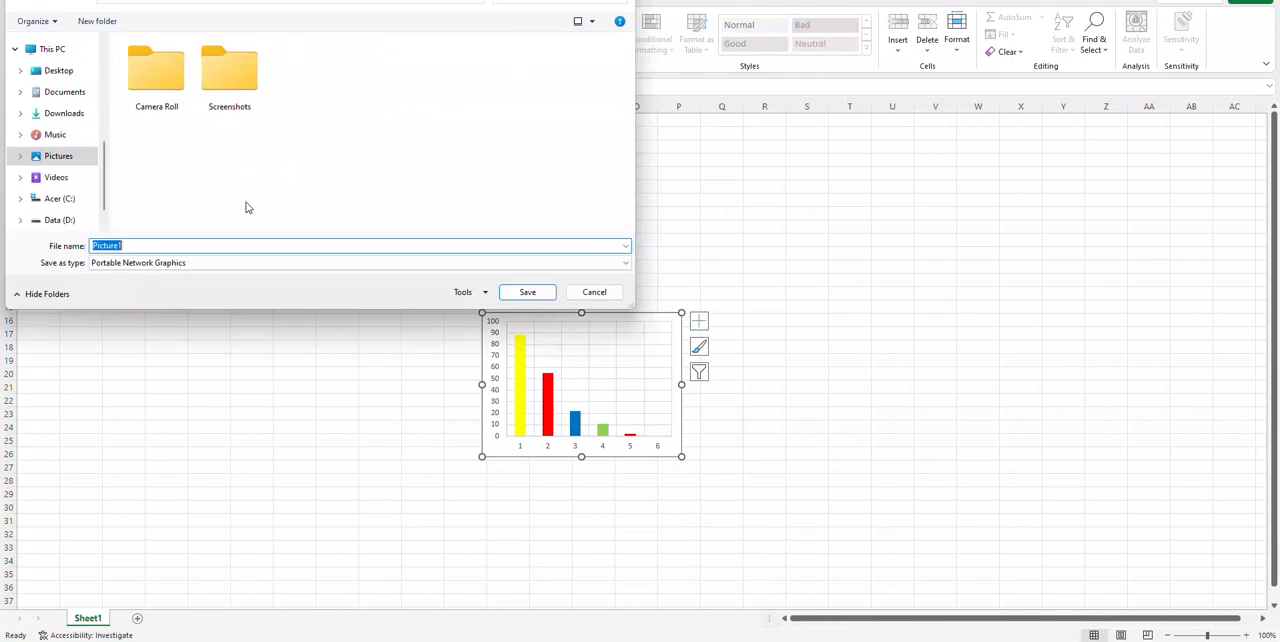
click(60, 70)
double_click(128, 250)
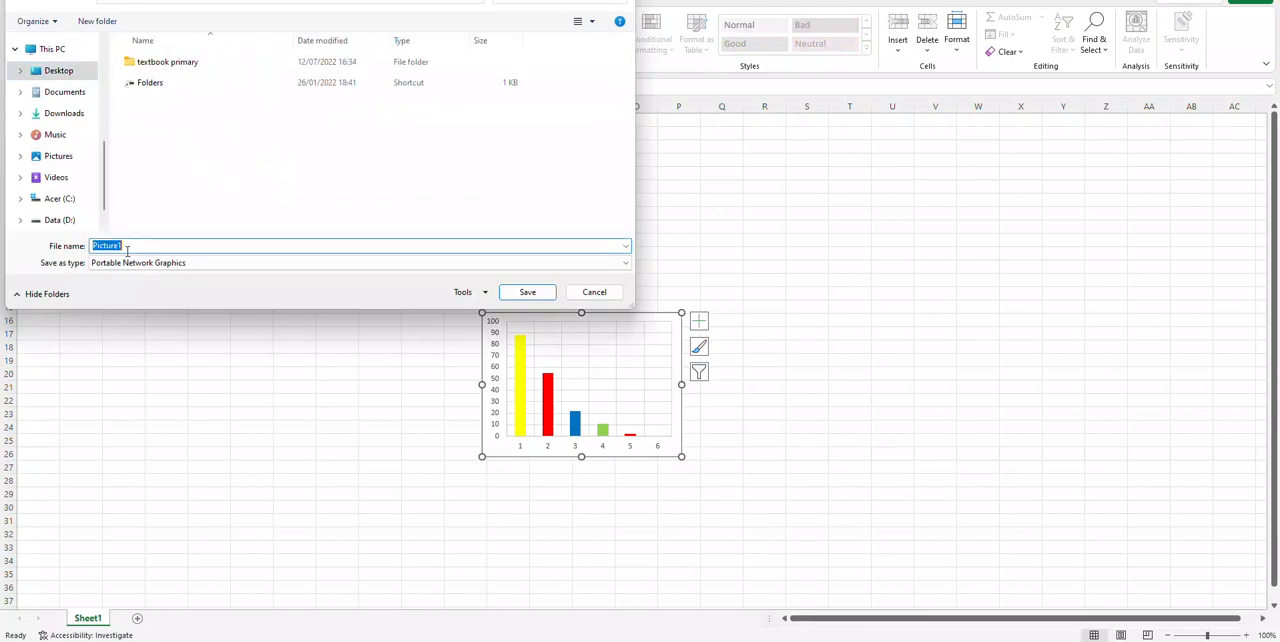
text(graph)
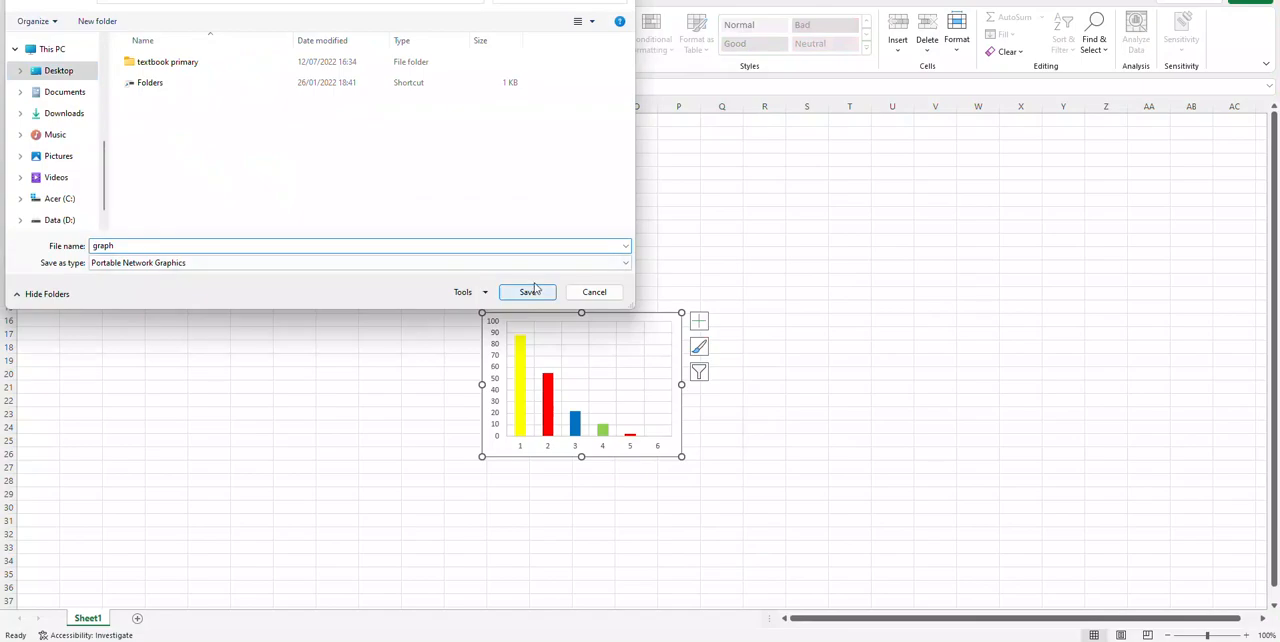
click(530, 291)
click(580, 258)
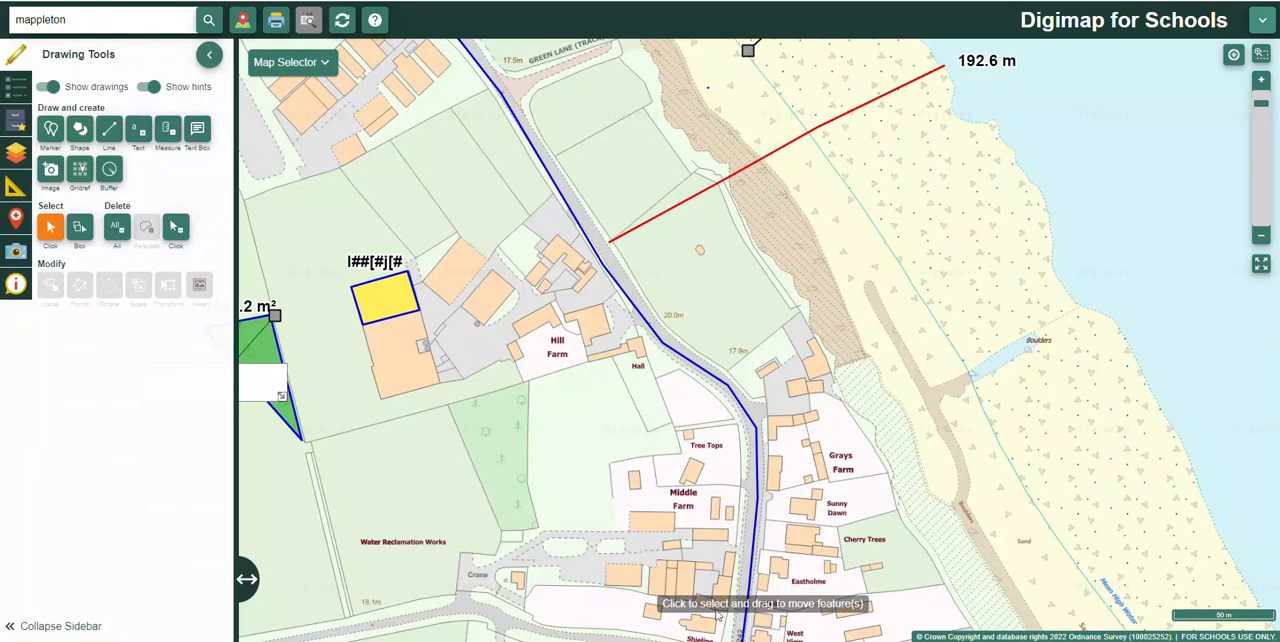
Step: In Digimap for Schools, upload graph.png as an image annotation on the beach beside the red line
click(52, 173)
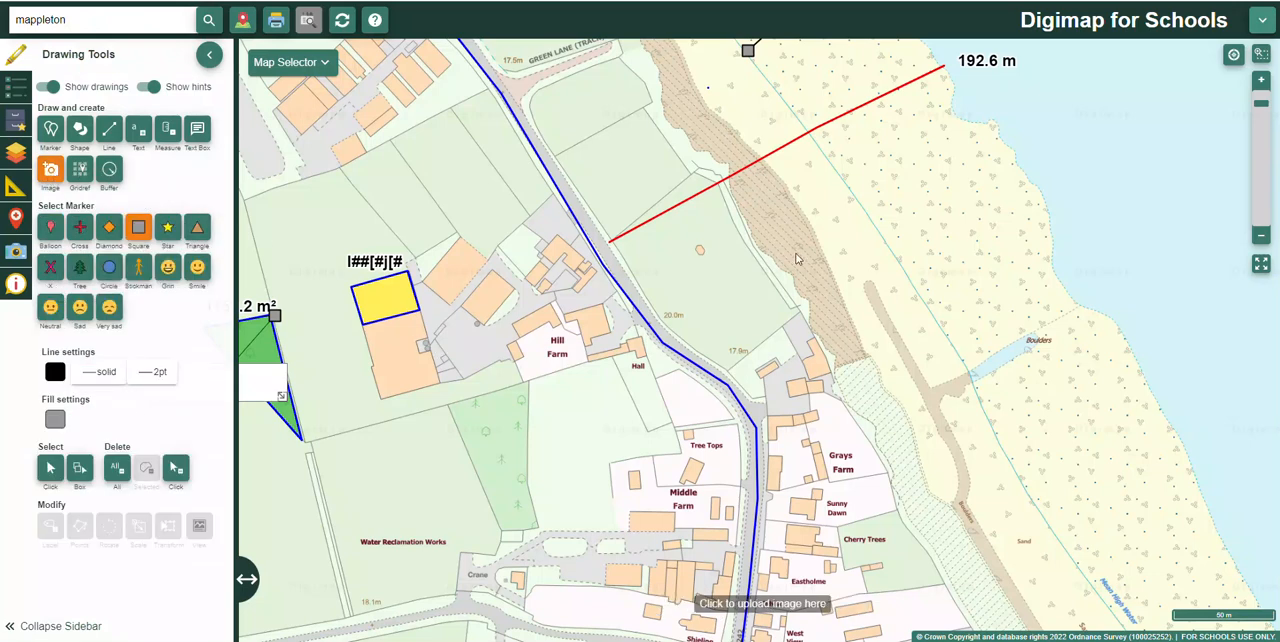
click(845, 128)
click(530, 341)
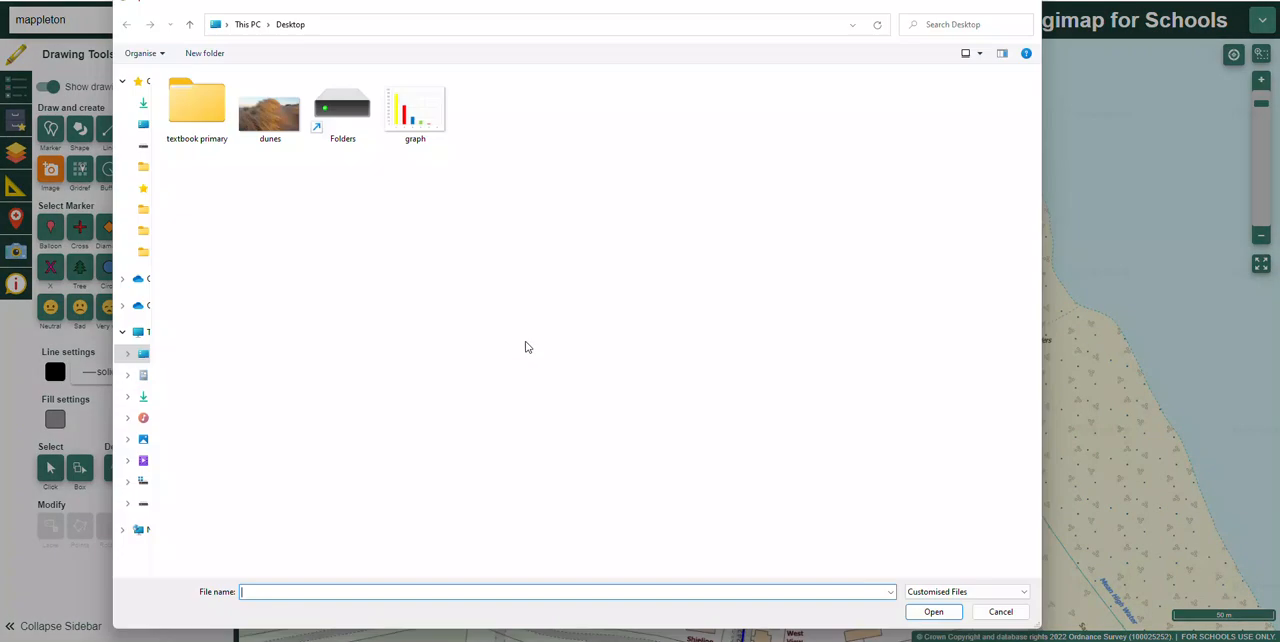
click(425, 125)
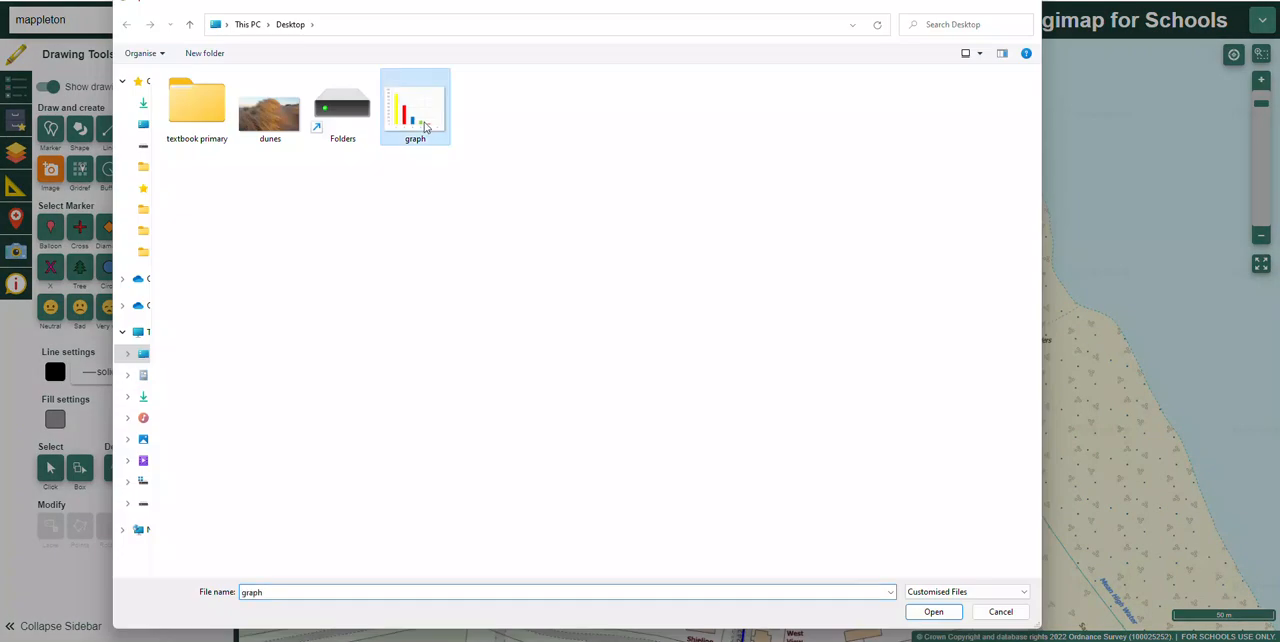
click(930, 611)
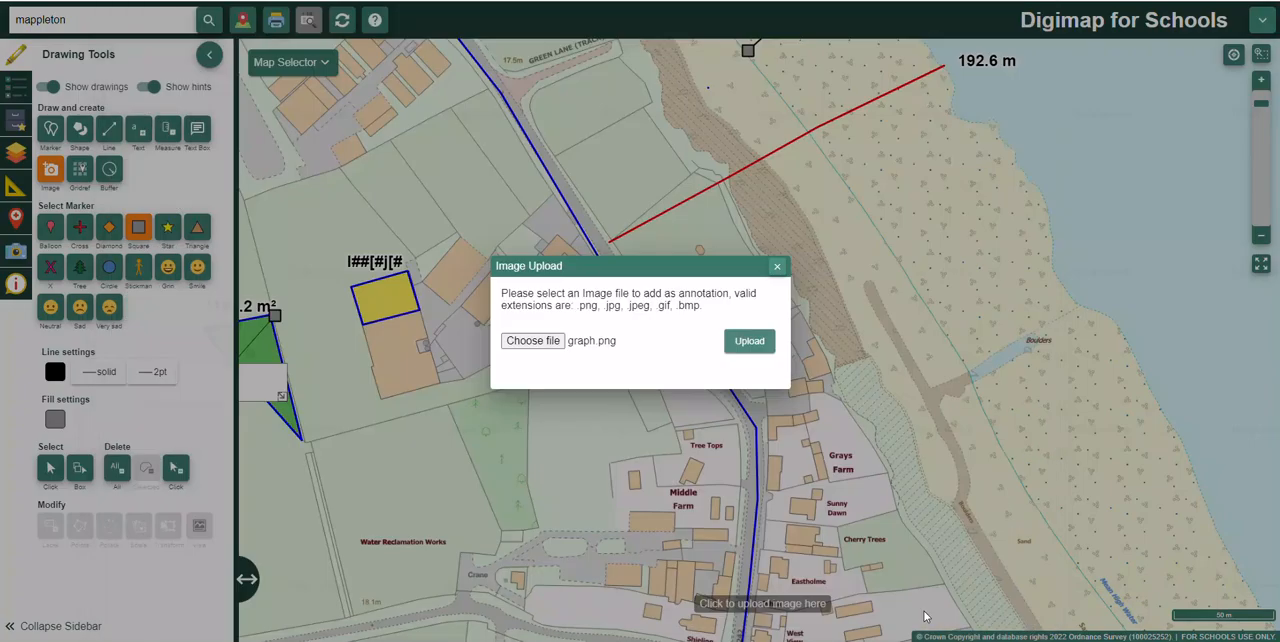
click(757, 343)
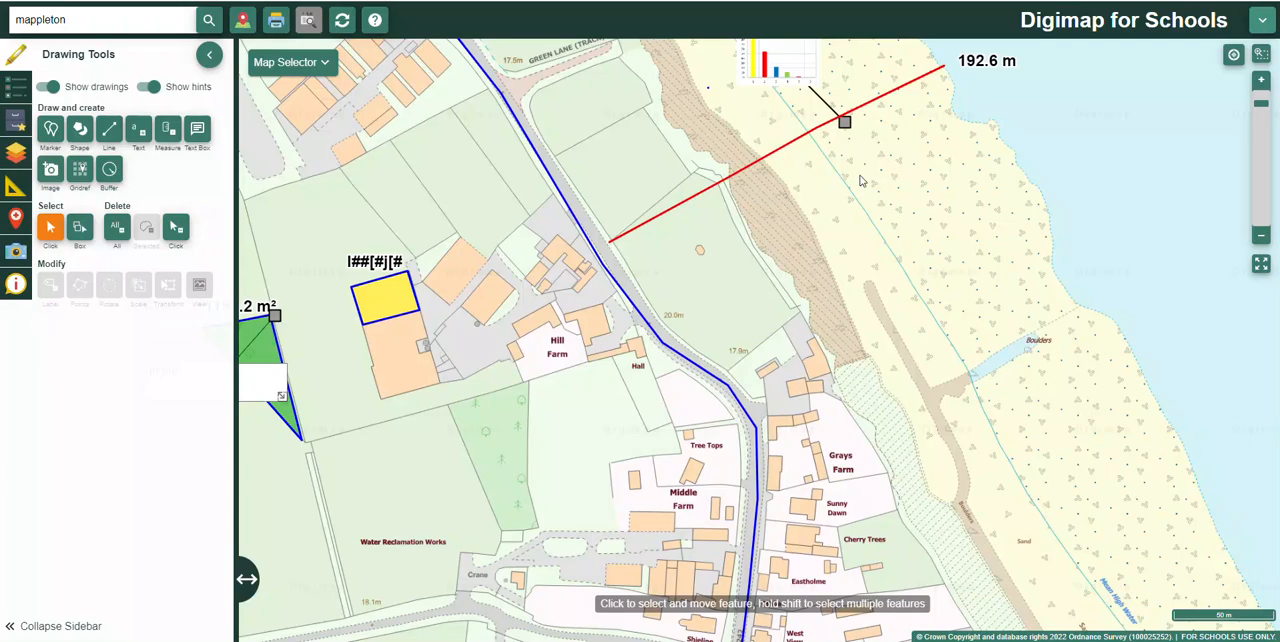
Step: Move the graph image to just below its marker, on the southern side of the red line
drag(852, 172, 847, 347)
scroll(847, 347, up, 1)
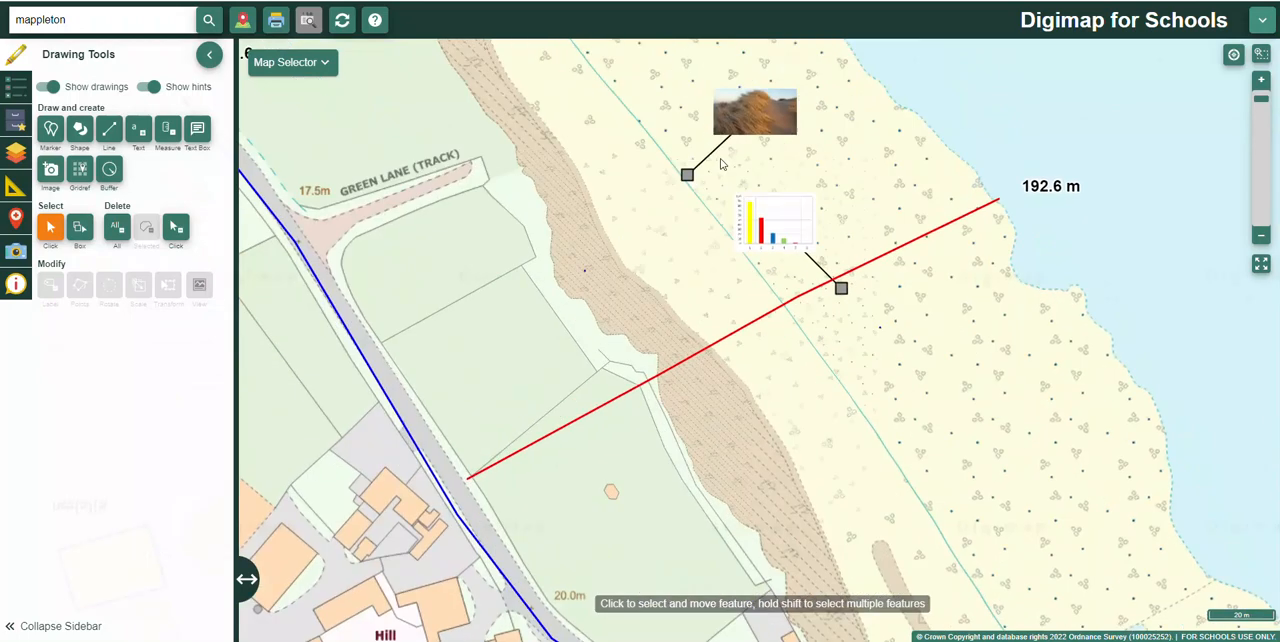
mouse_move(790, 235)
mouse_down()
mouse_move(849, 348)
mouse_move(869, 327)
mouse_up()
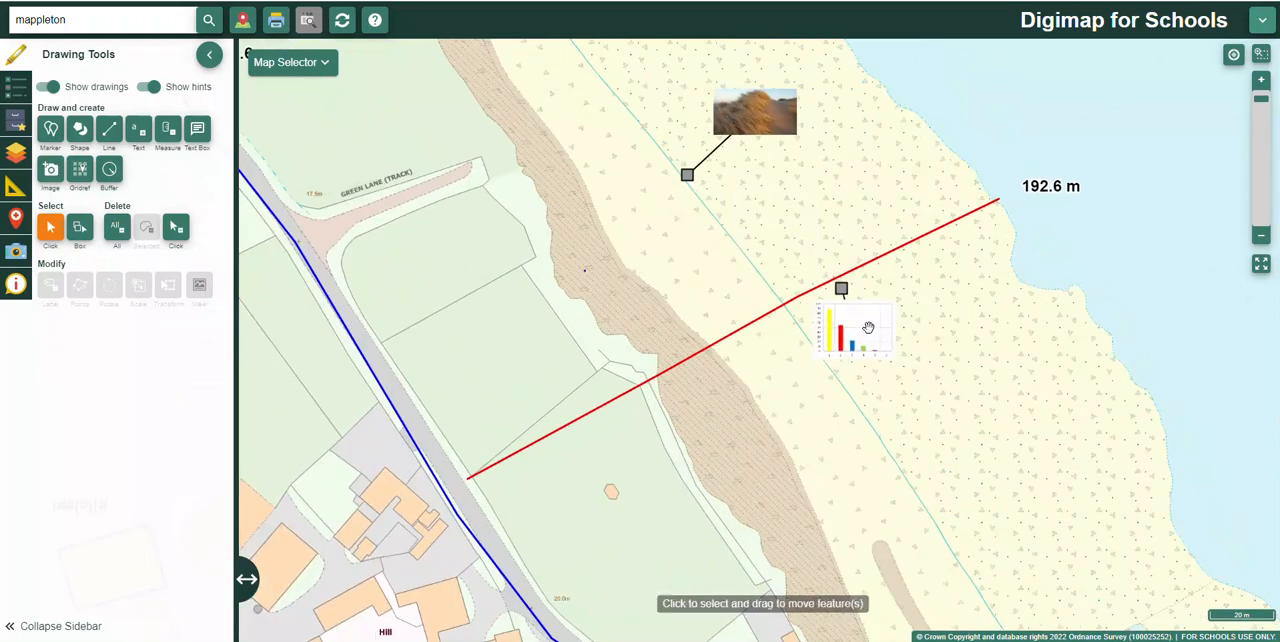
scroll(925, 334, up, 1)
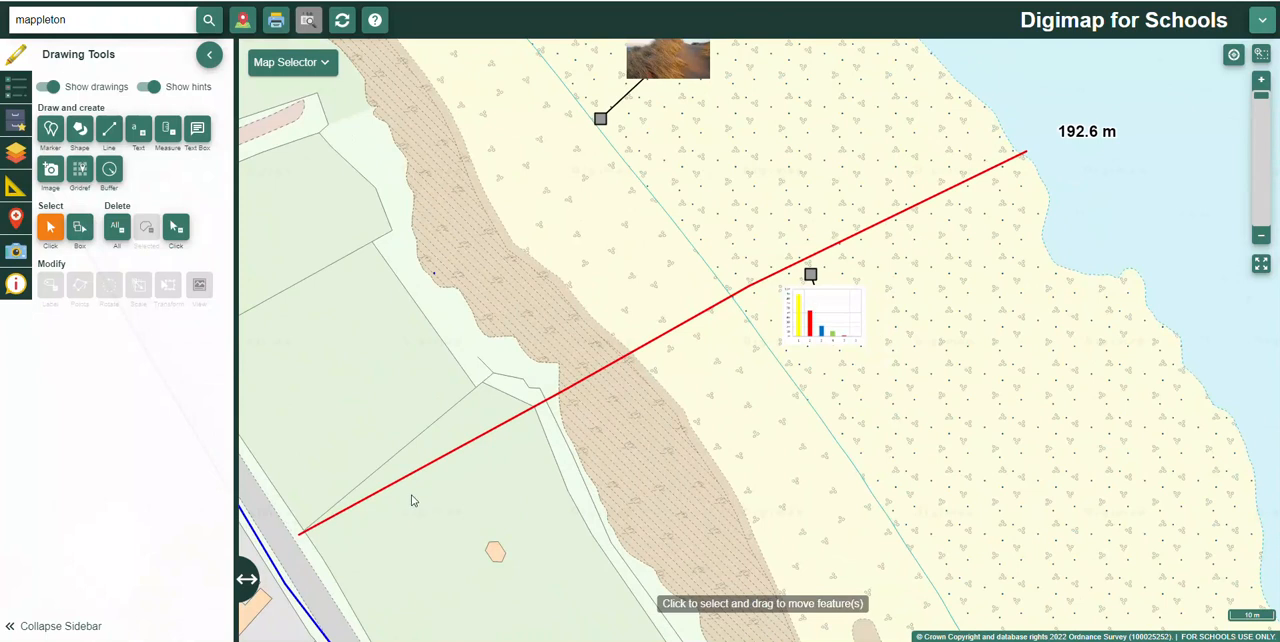
scroll(762, 384, down, 3)
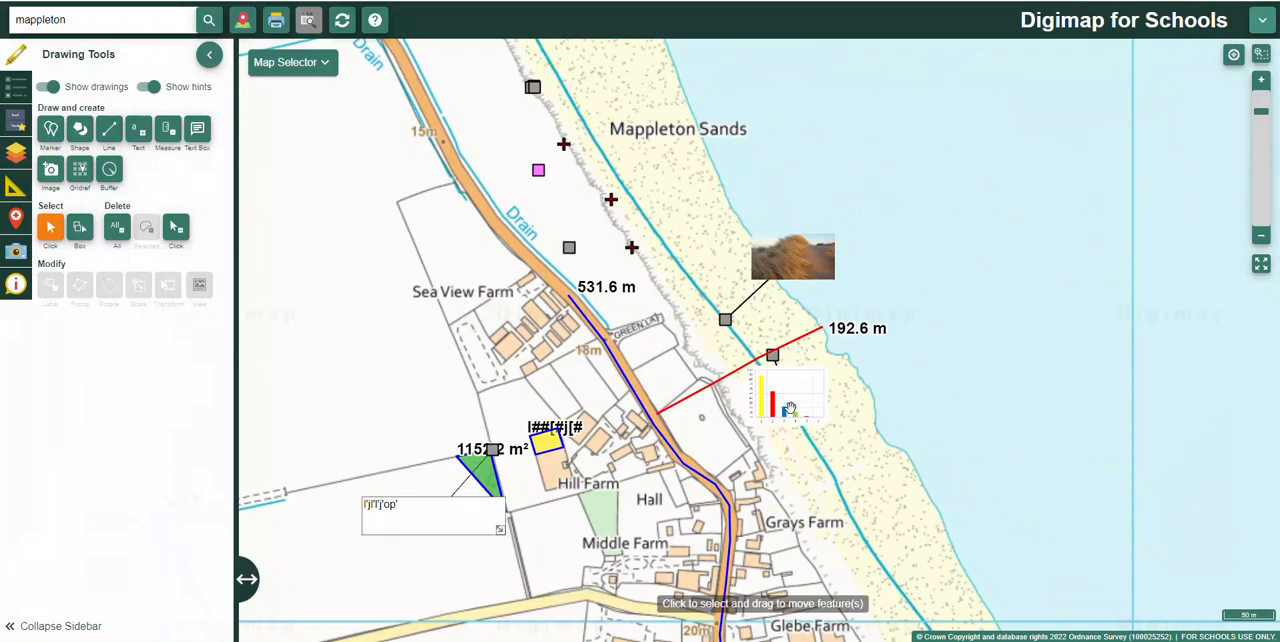
scroll(790, 408, up, 3)
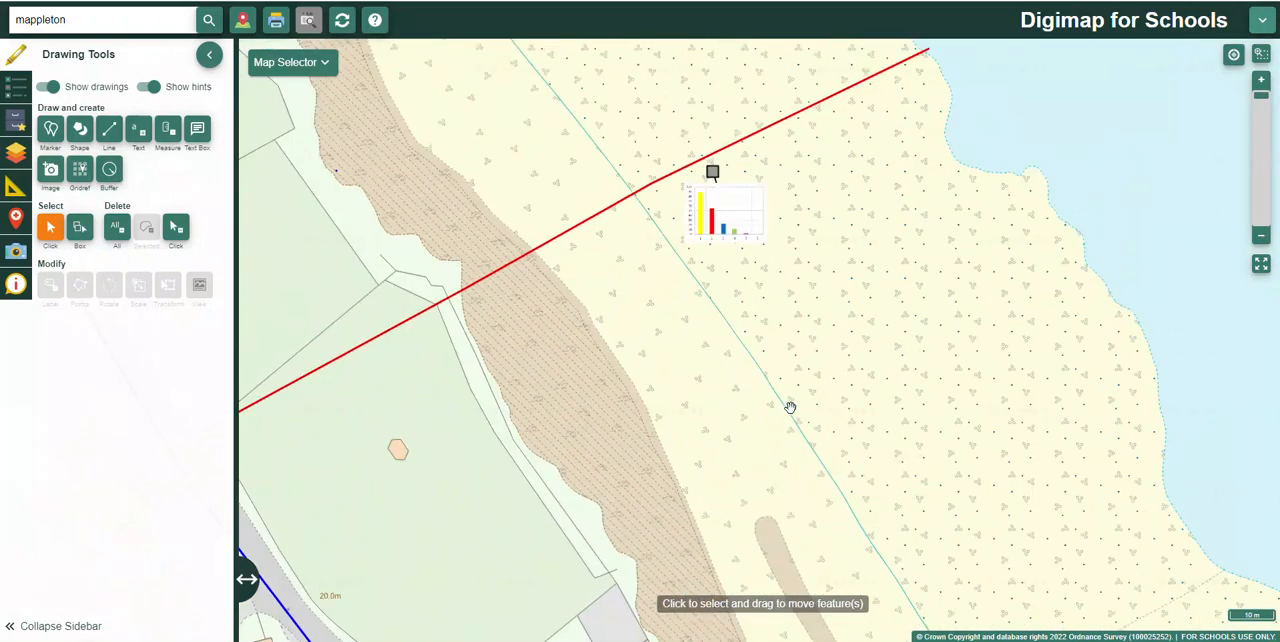
scroll(694, 279, down, 3)
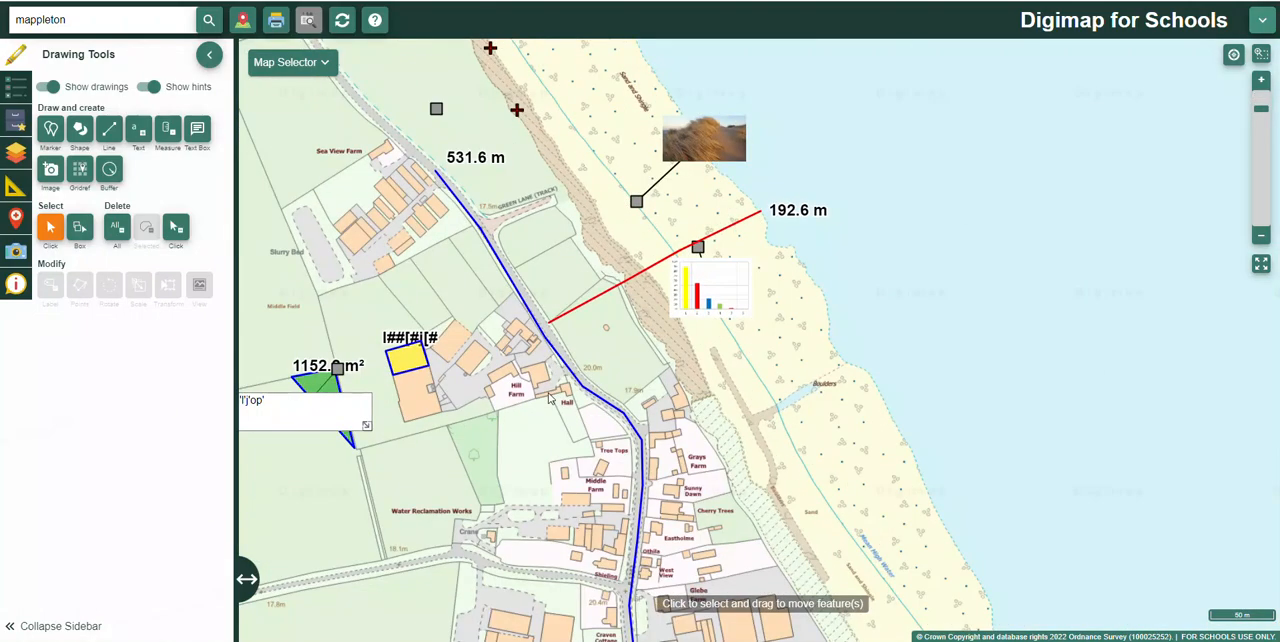
scroll(550, 395, up, 2)
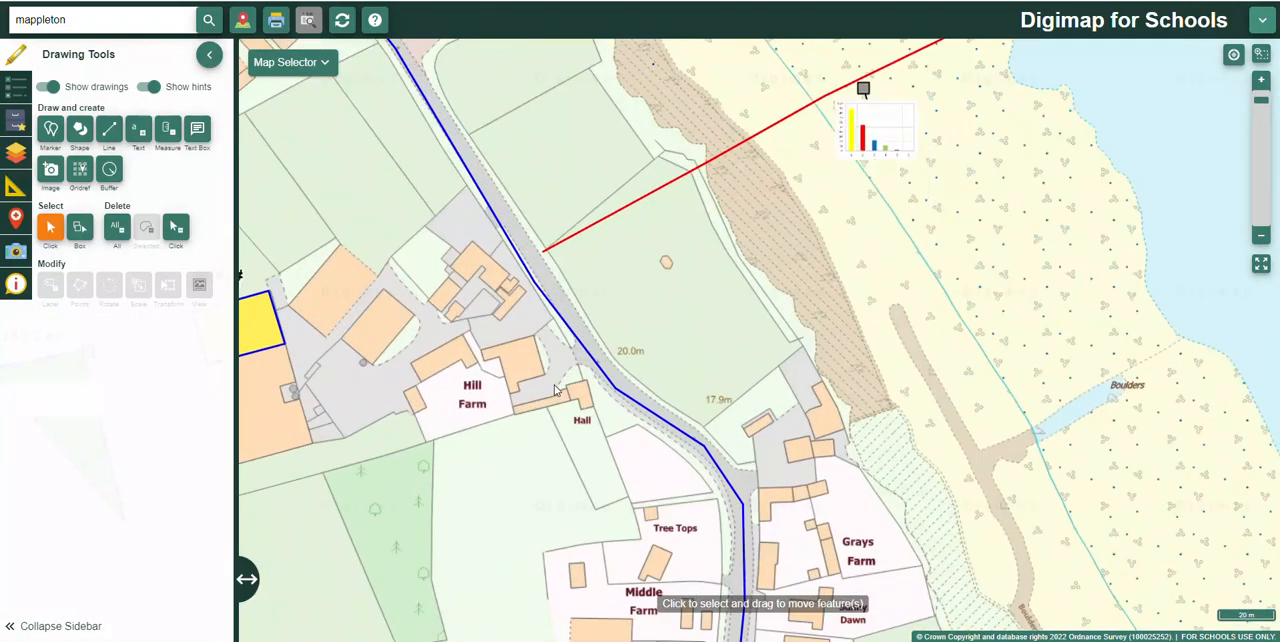
scroll(556, 390, down, 2)
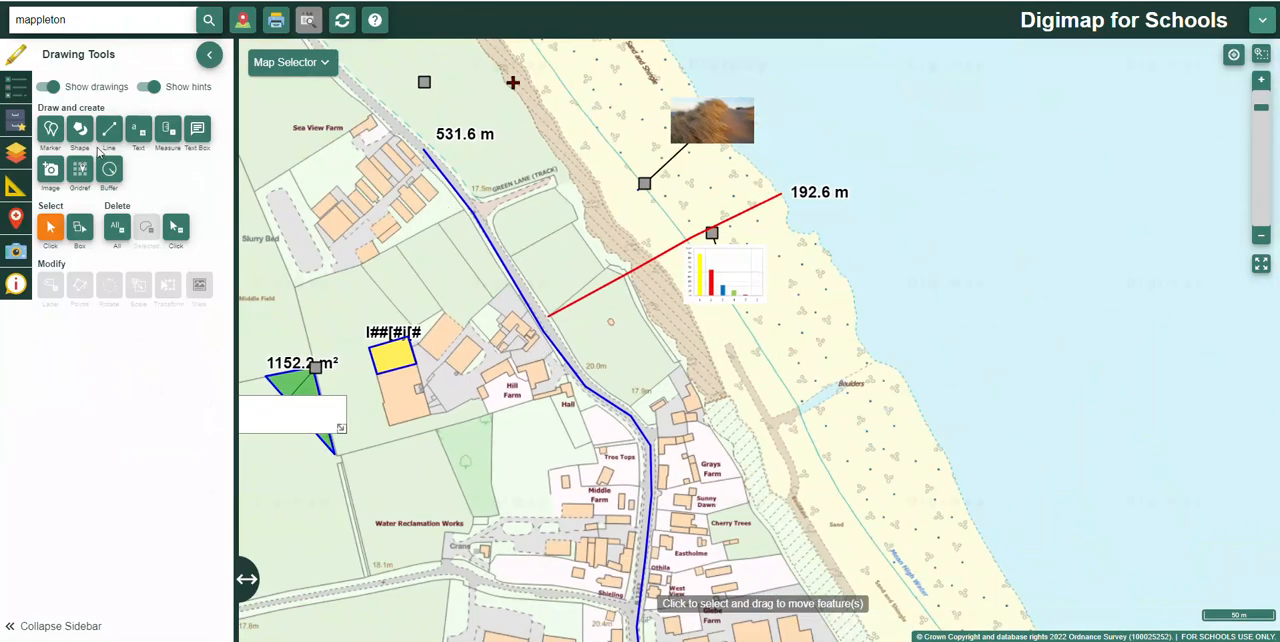
Step: Create a yellow-filled point buffer with a 12.7-metre radius near the northern end of the blue road line
click(110, 170)
click(99, 223)
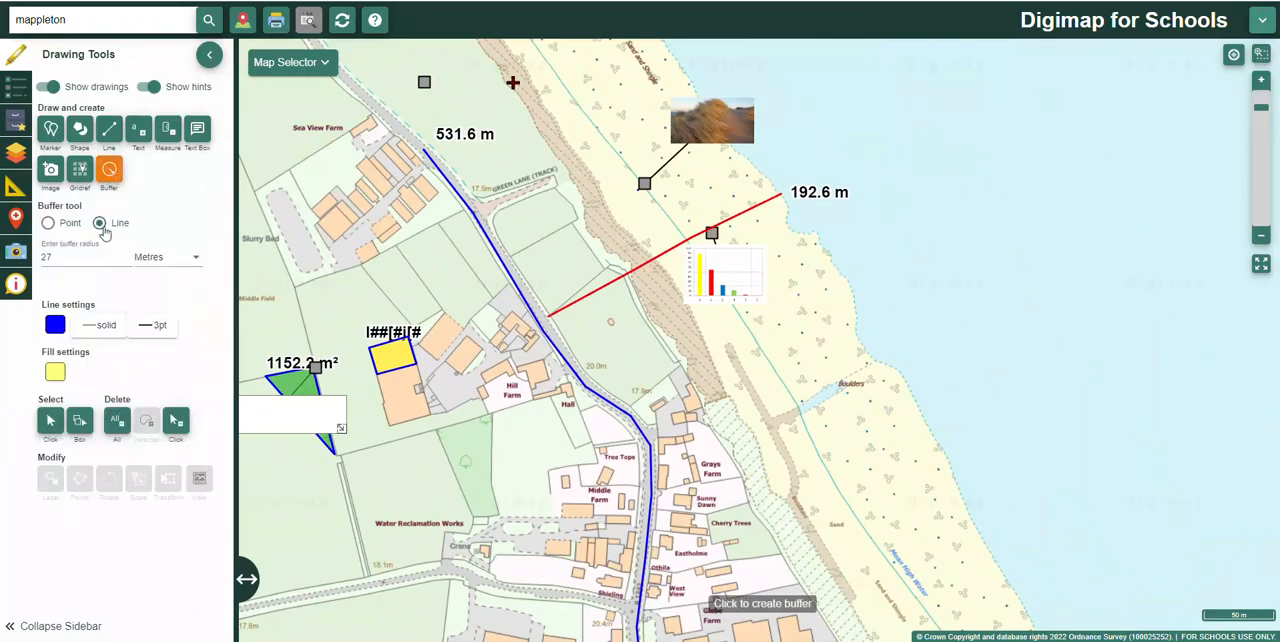
click(48, 223)
click(47, 256)
double_click(47, 256)
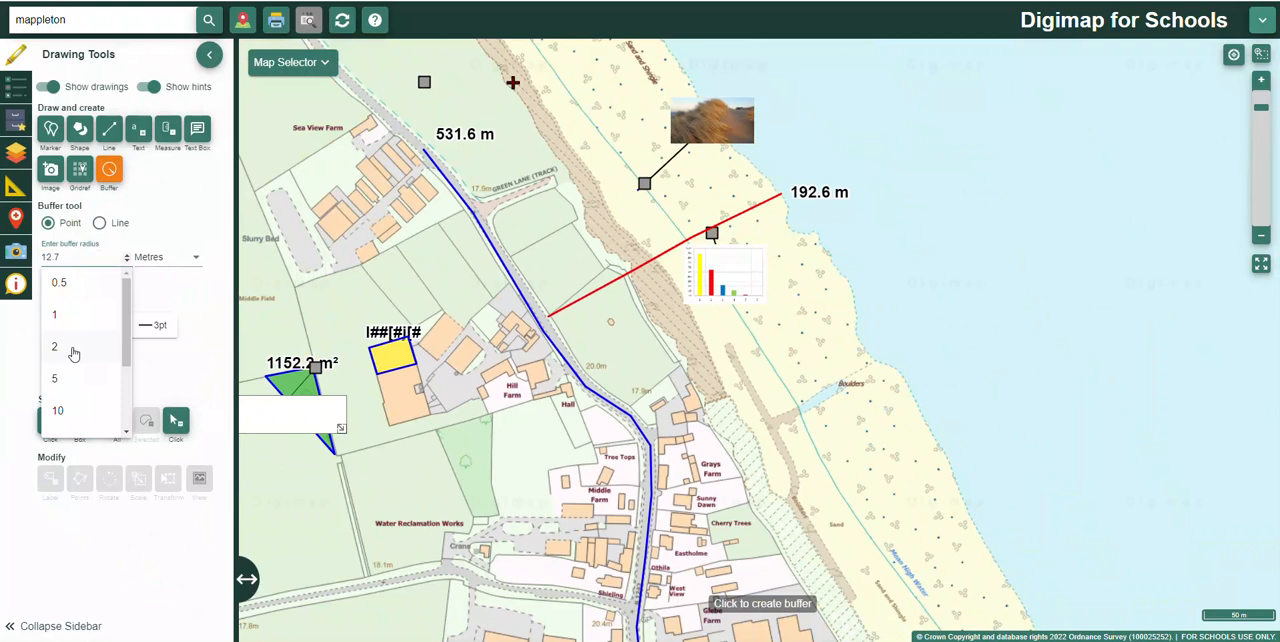
click(441, 162)
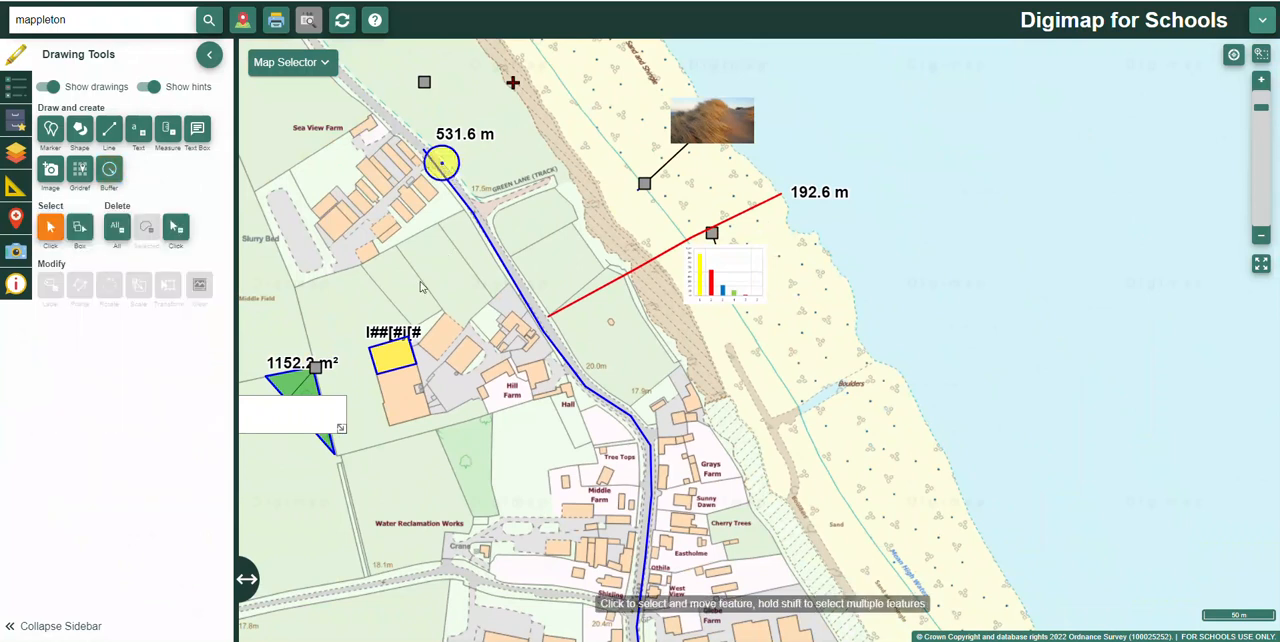
Step: Create a point buffer with a 15.8-metre radius on the blue road line, just west of the red line's inland end
click(109, 169)
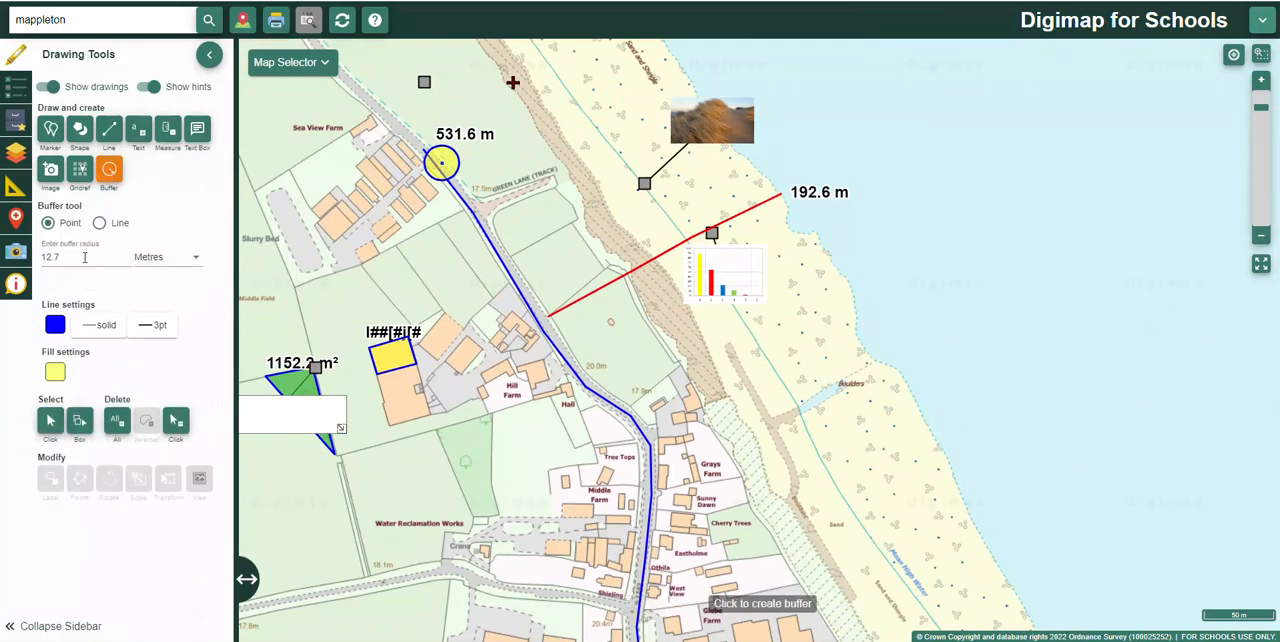
drag(63, 259, 29, 258)
text(1)
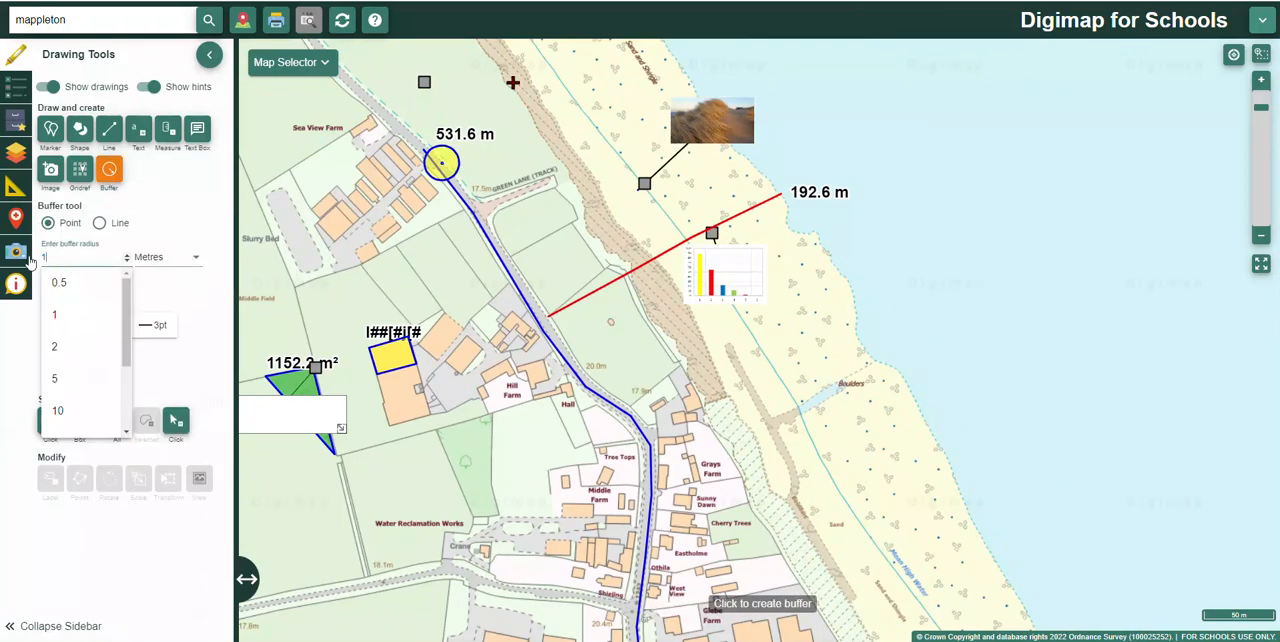
text(5.8)
click(530, 296)
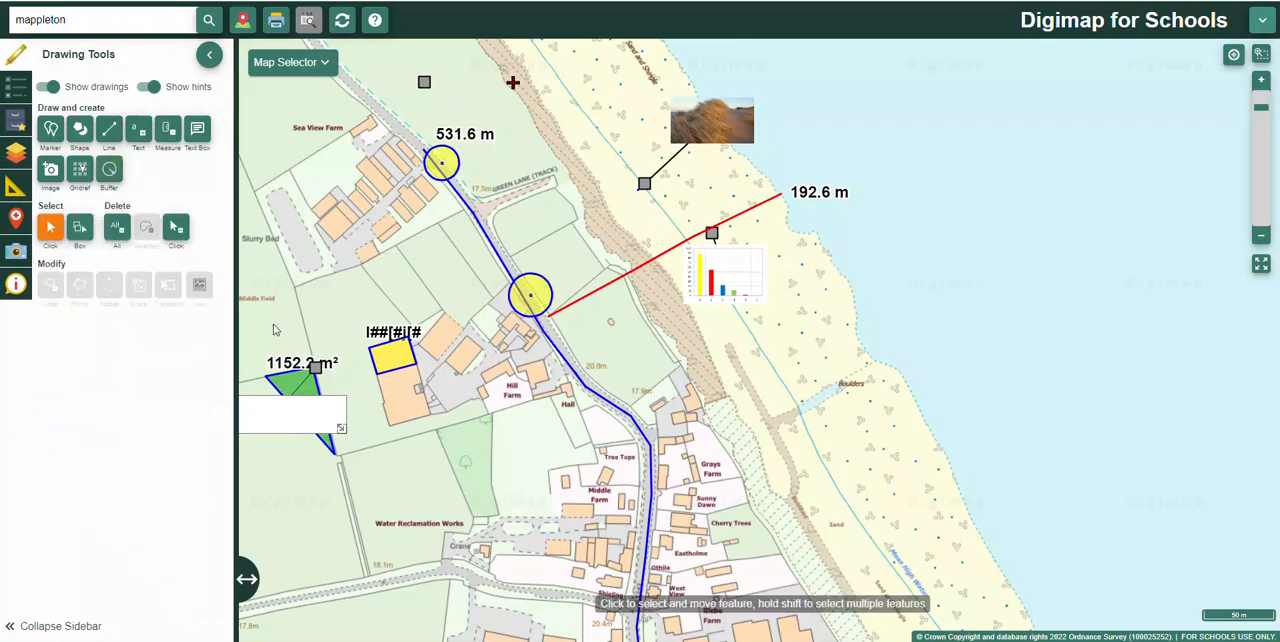
Step: Create a point buffer with a 22-metre radius on the southern part of the blue road line, near Eastholme
click(112, 175)
drag(62, 258, 28, 258)
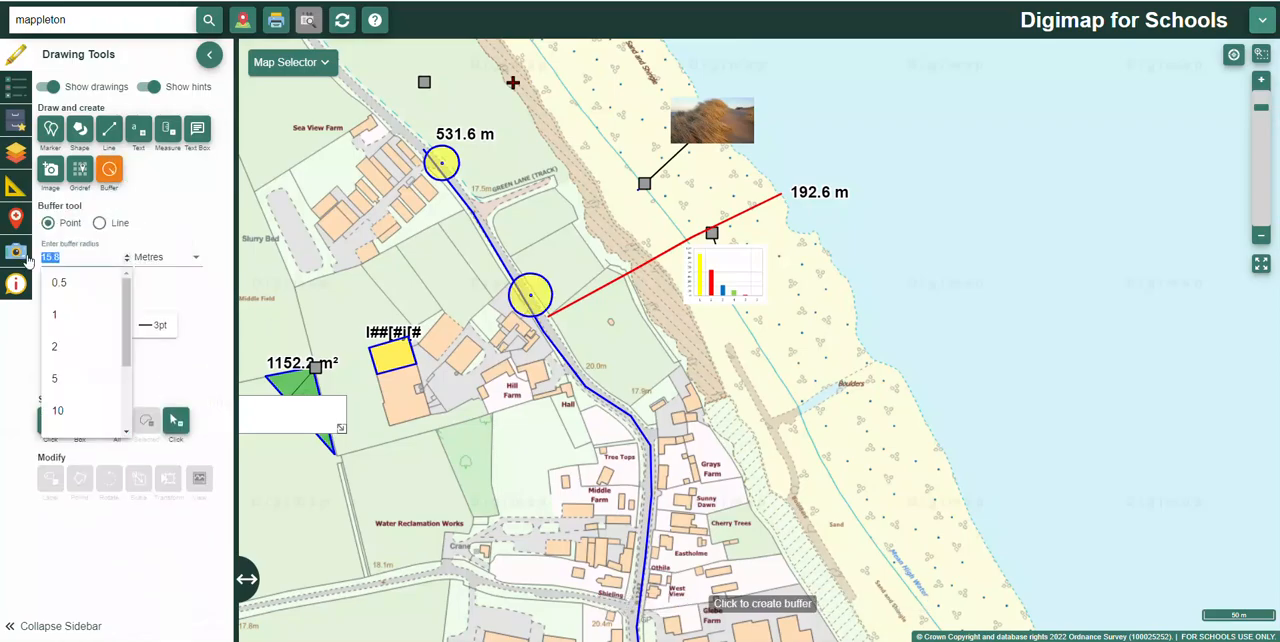
text(22)
click(658, 538)
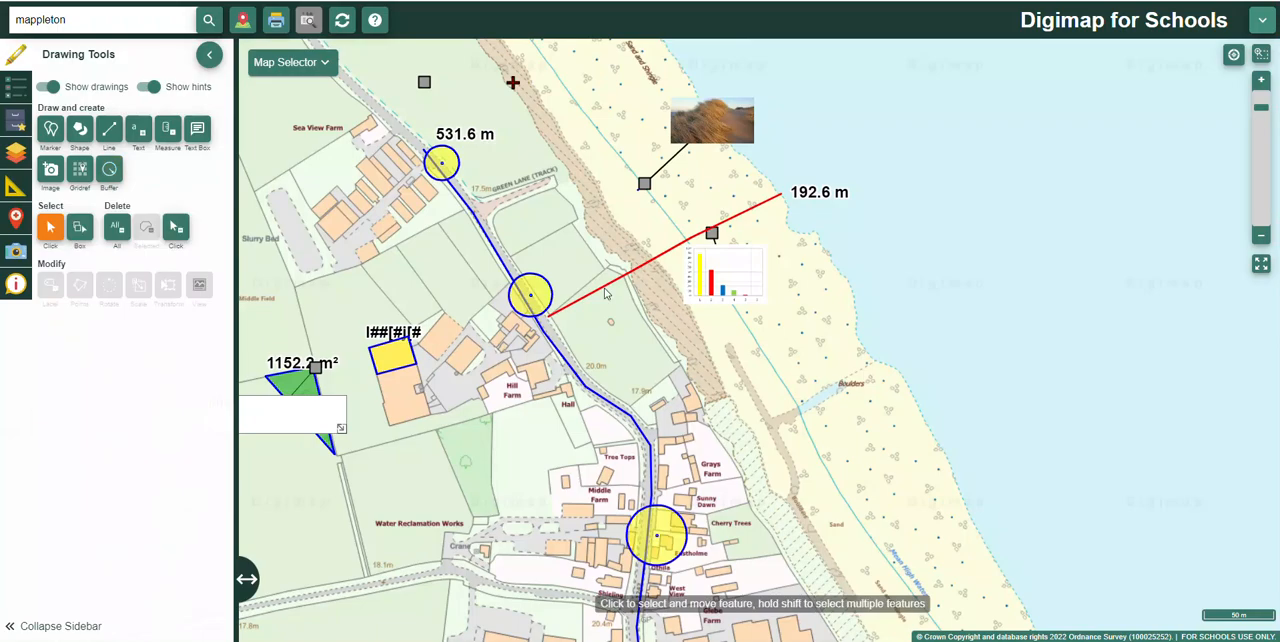
Step: Add a standalone text label reading "25" beside the southernmost buffer circle
click(140, 133)
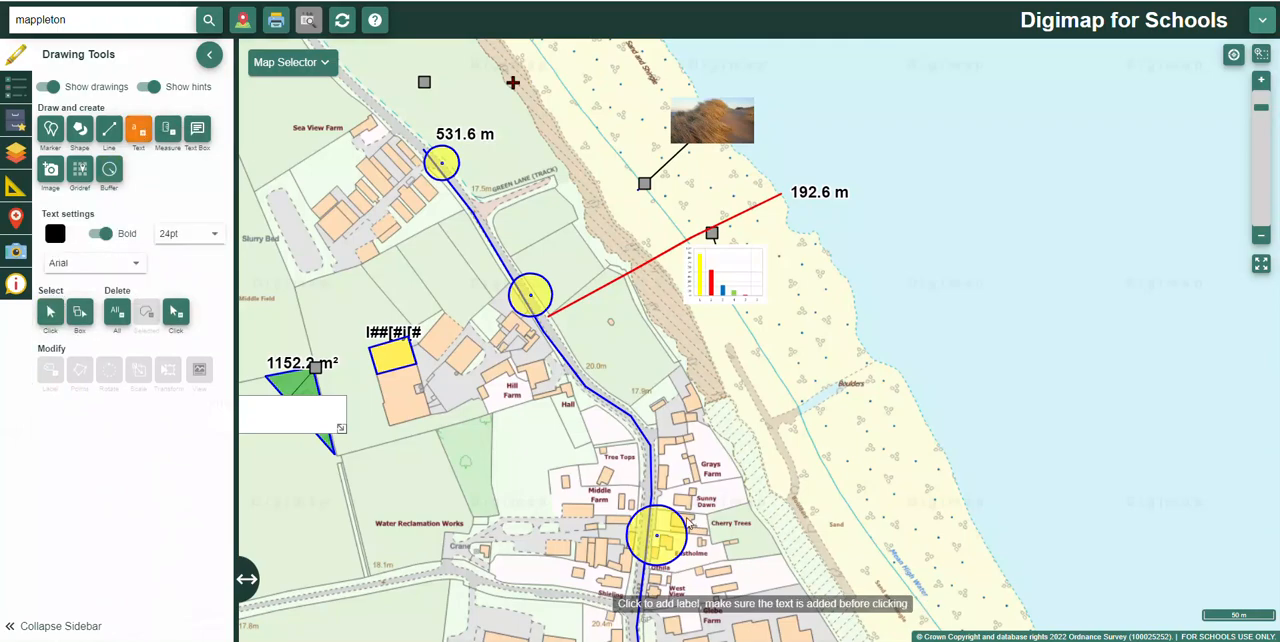
click(674, 395)
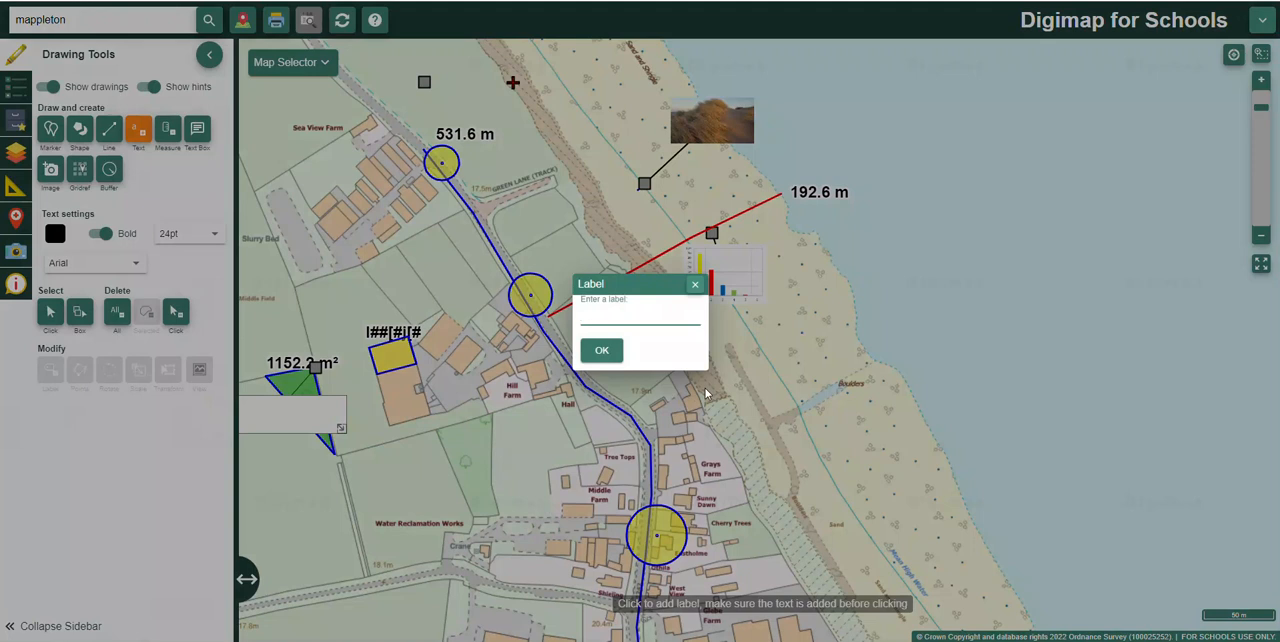
key(Return)
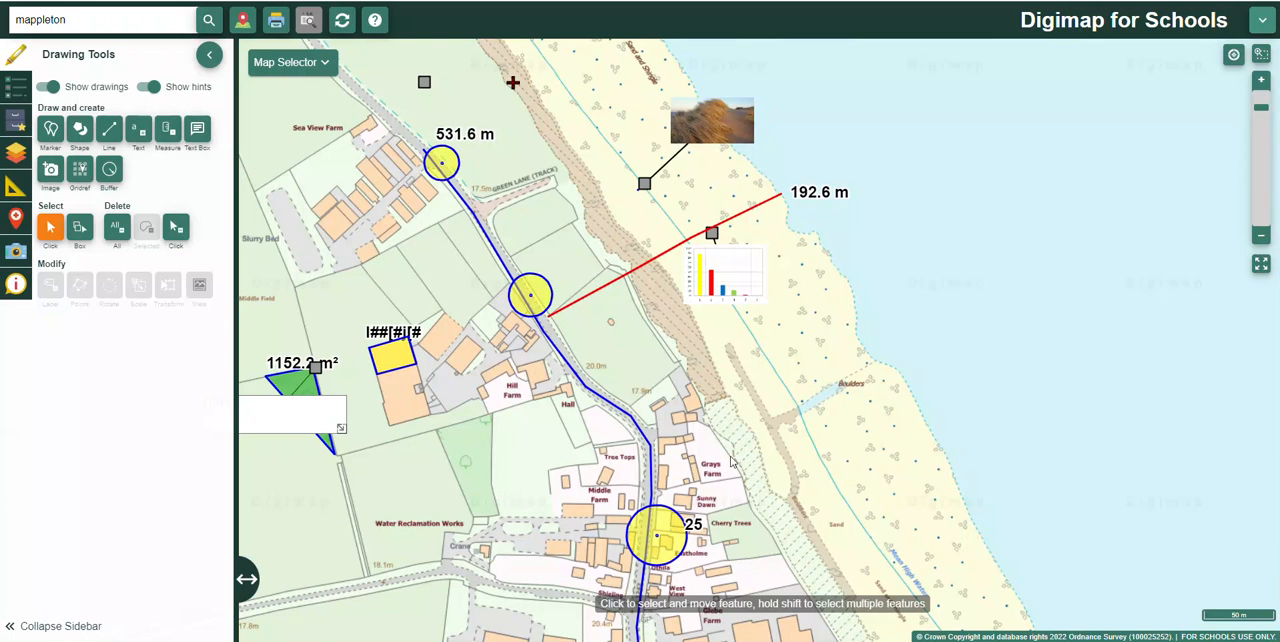
scroll(760, 410, down, 2)
scroll(737, 432, up, 2)
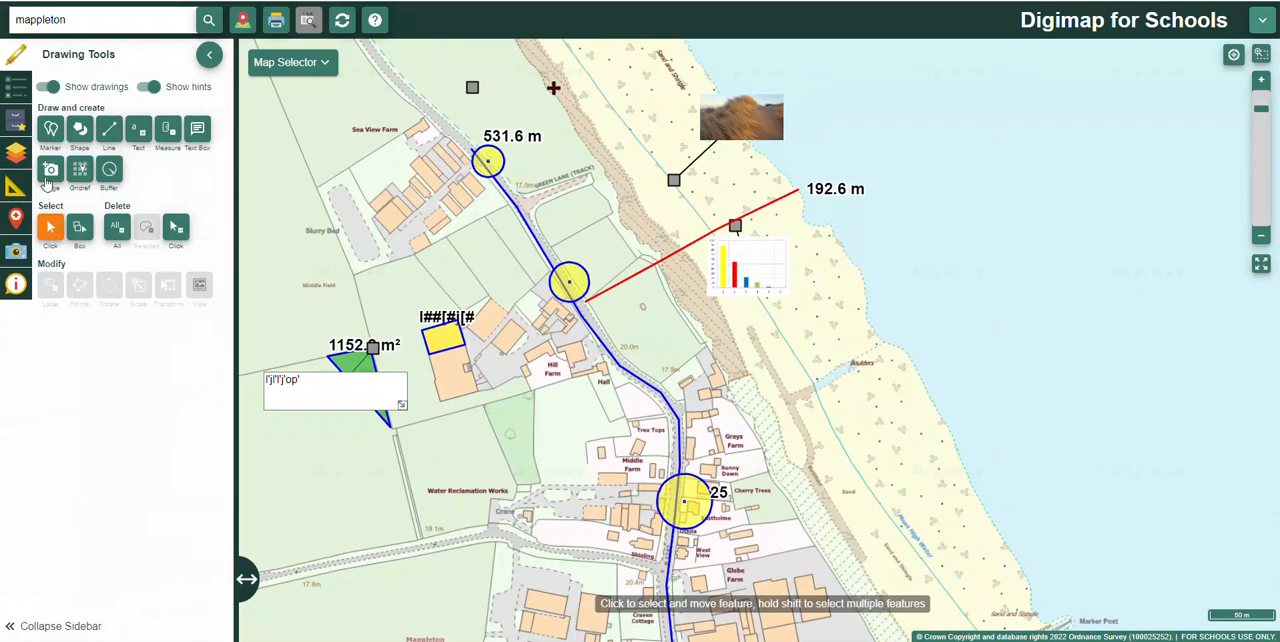
Step: Import the data points from the nea data CSV file on the Desktop onto the map
click(16, 218)
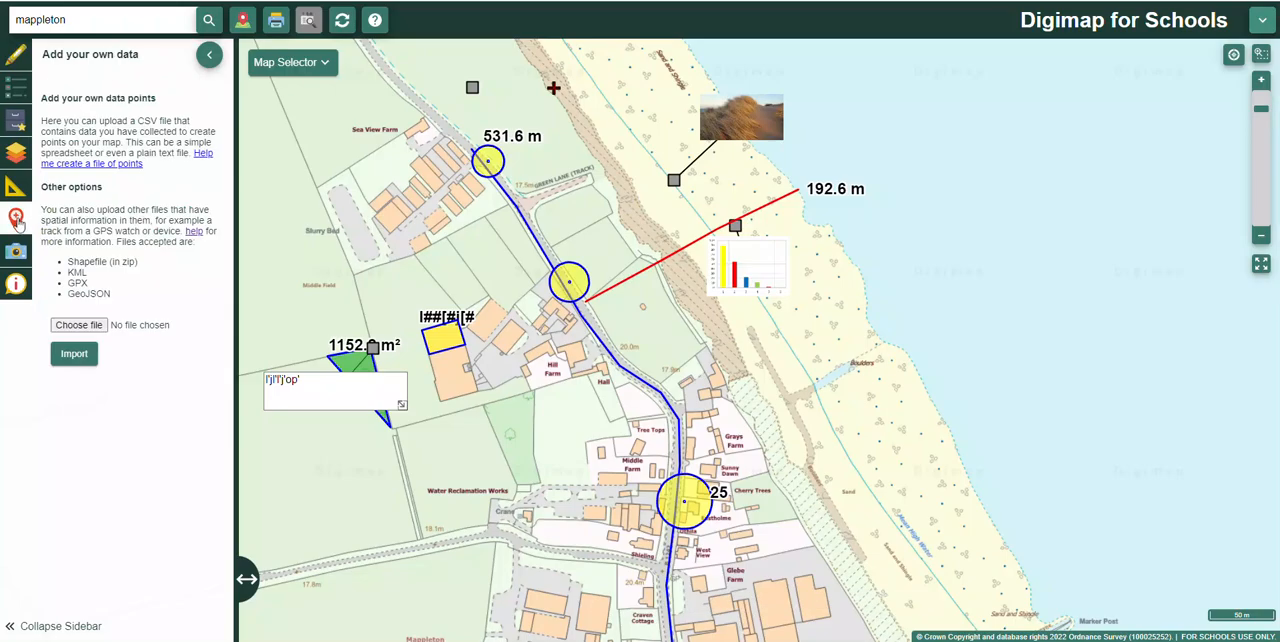
click(80, 328)
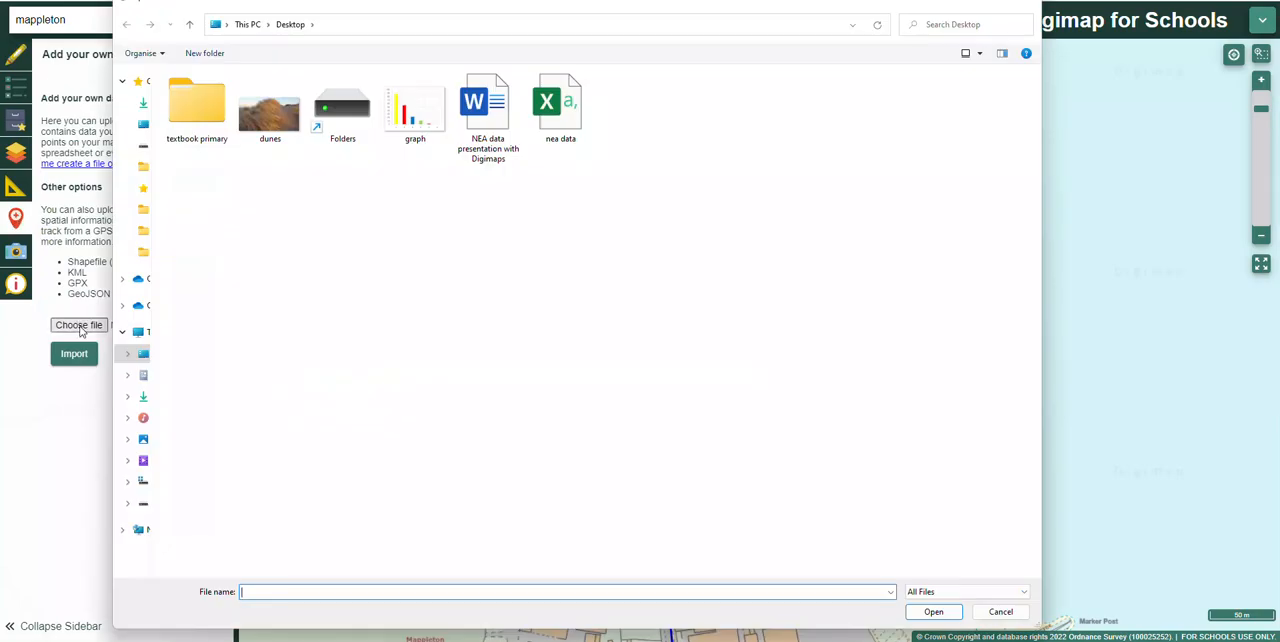
click(541, 118)
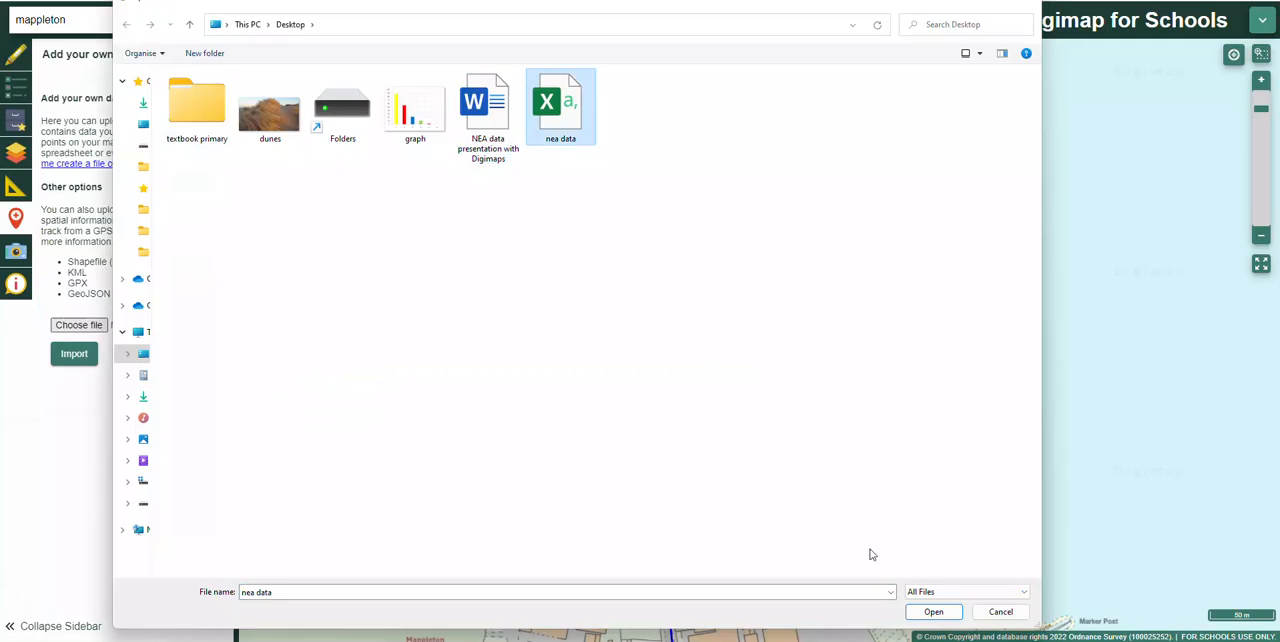
click(928, 611)
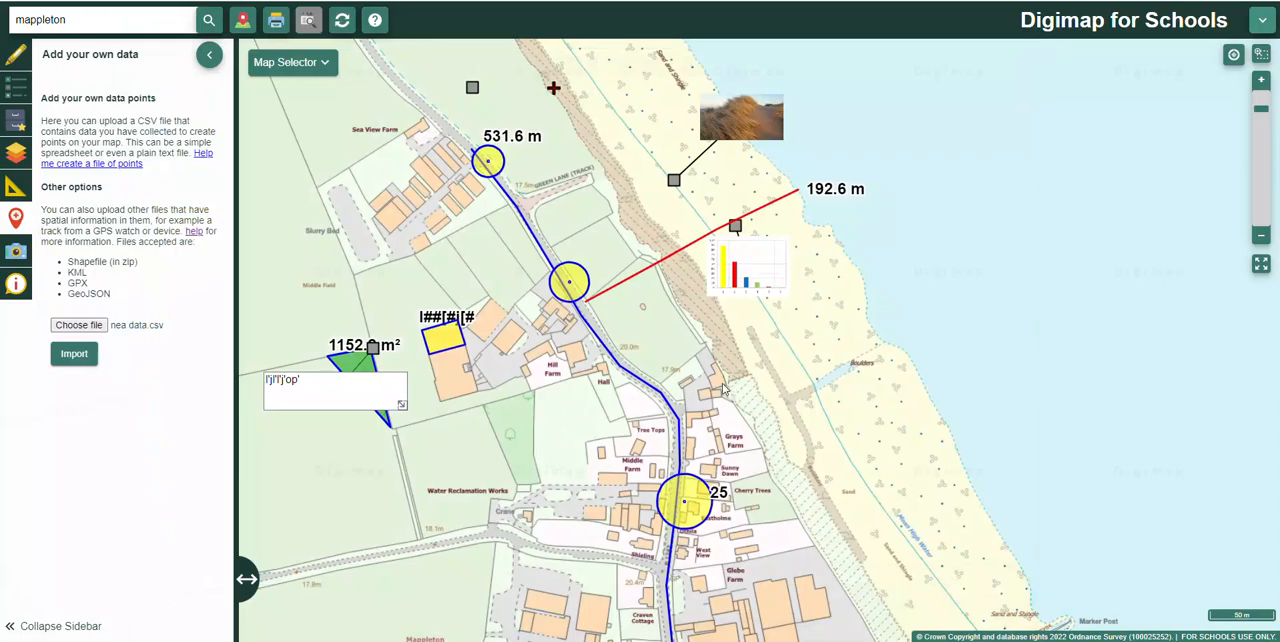
click(84, 360)
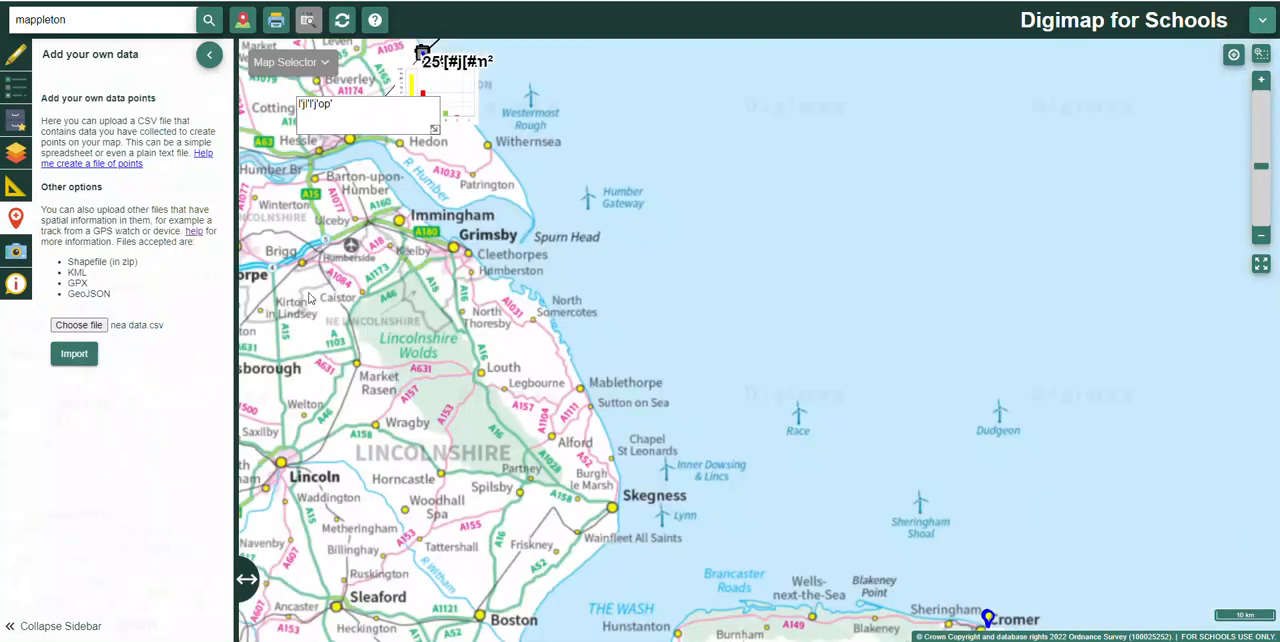
Step: Examine the imported data points and their labels along the beach east of Cromer
drag(759, 493, 620, 374)
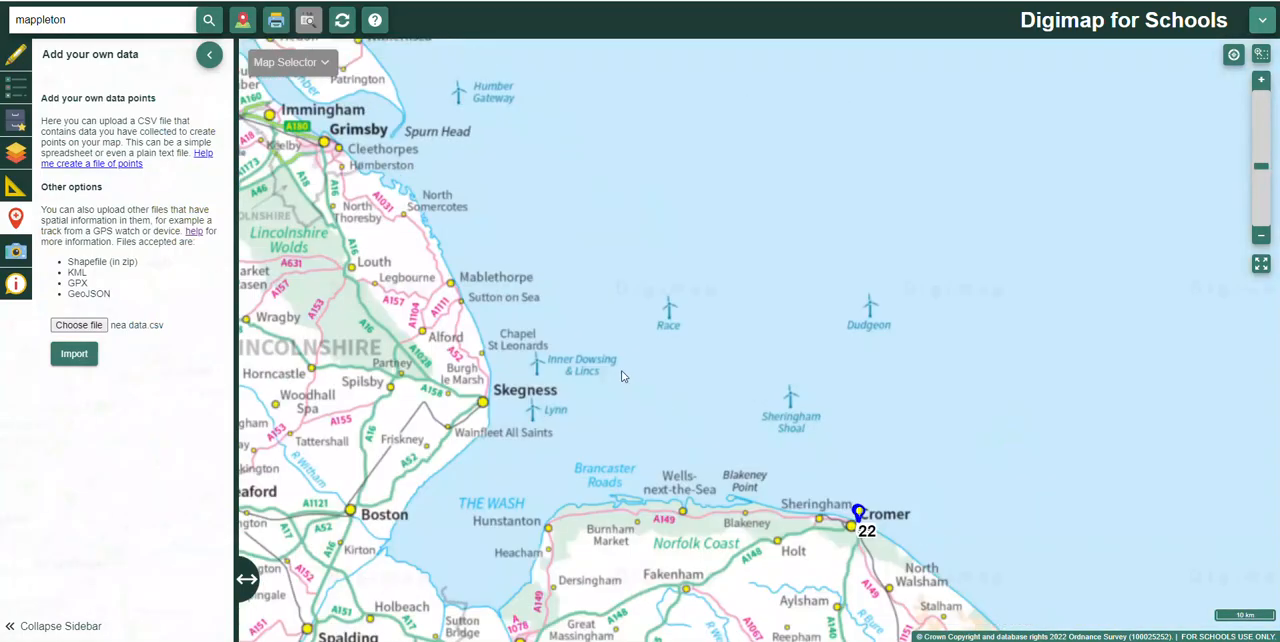
scroll(693, 472, up, 3)
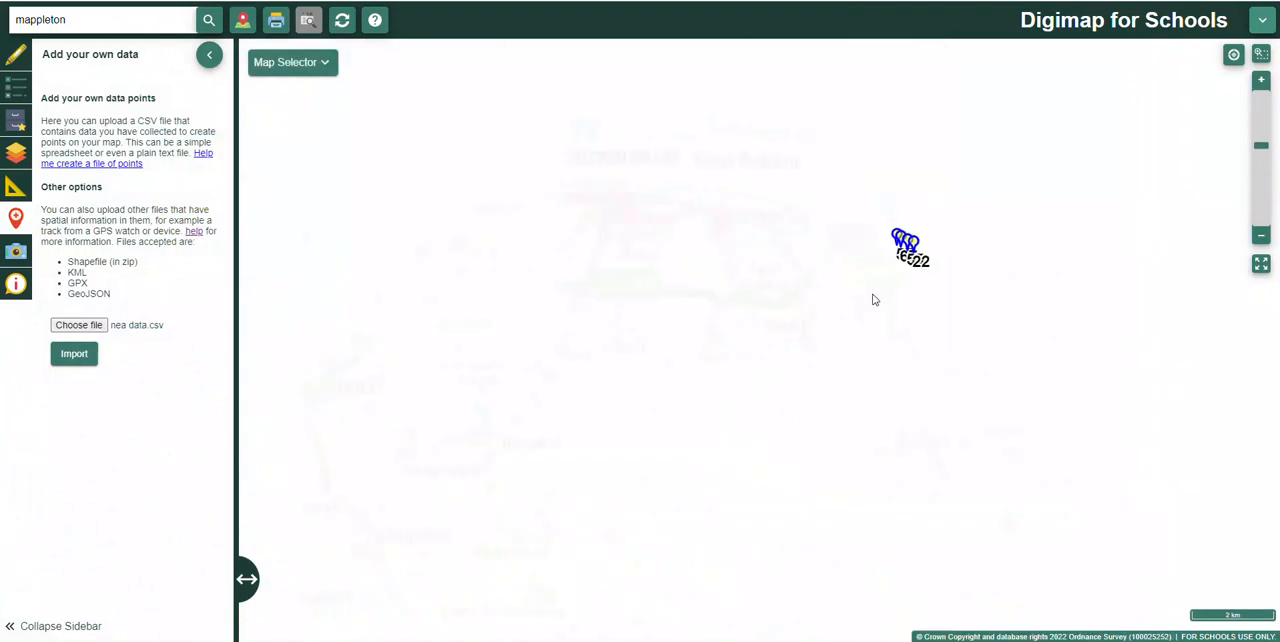
drag(874, 297, 600, 425)
scroll(605, 420, up, 3)
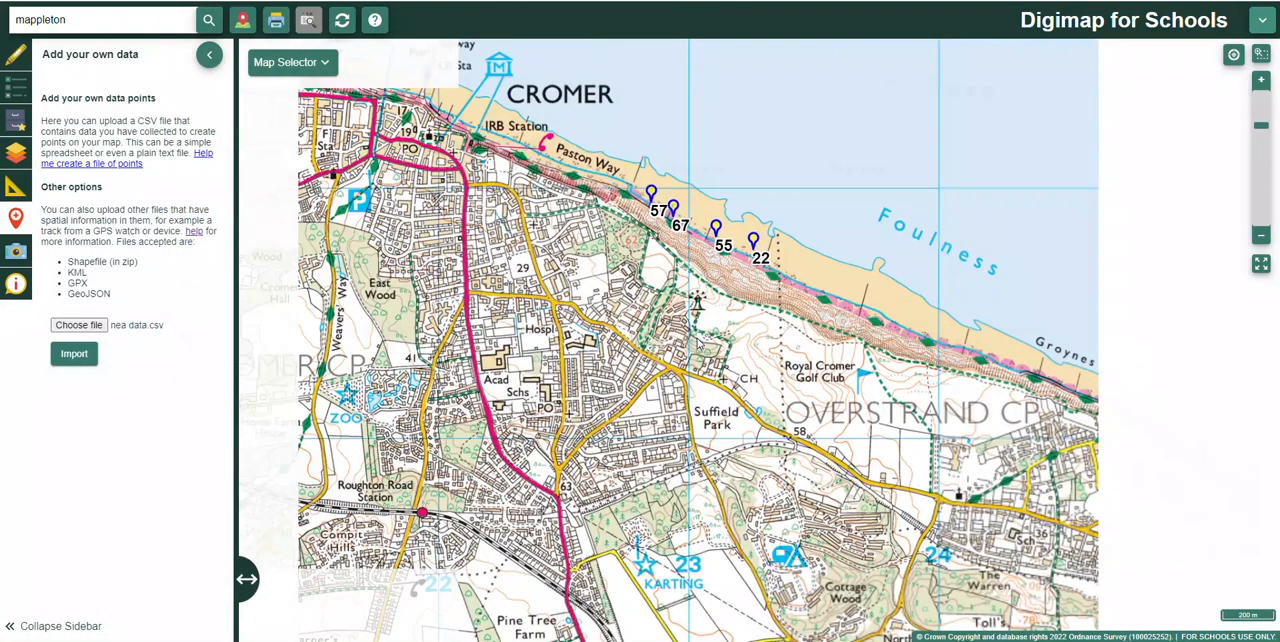
scroll(608, 403, up, 2)
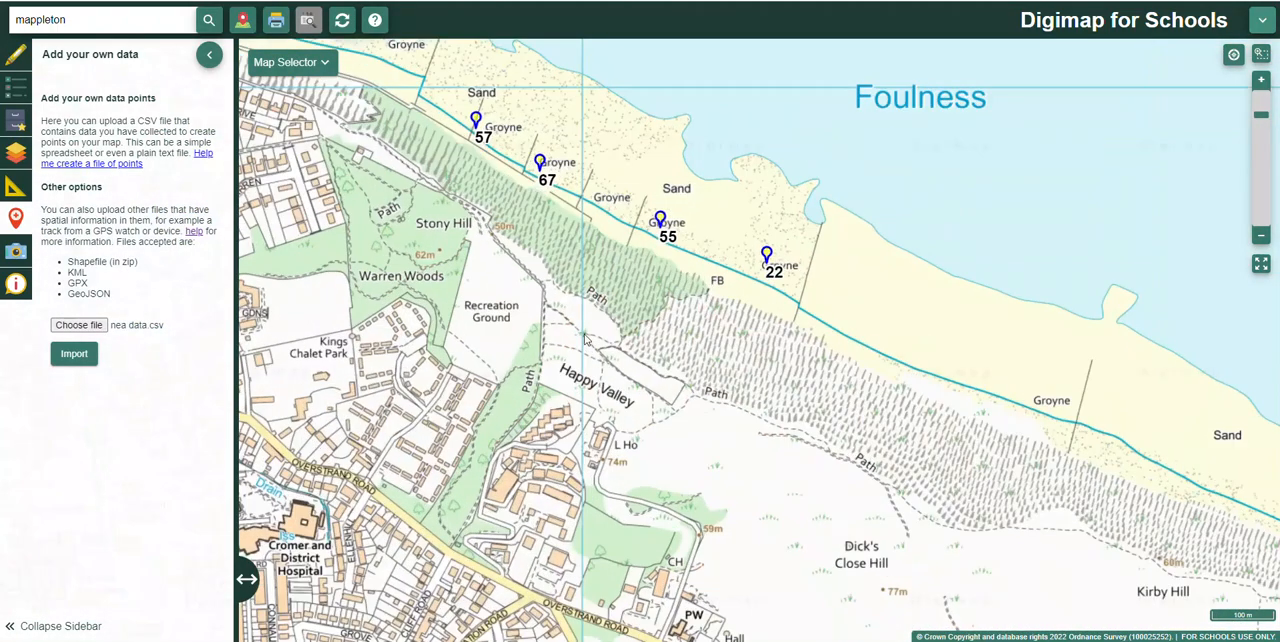
scroll(552, 385, up, 2)
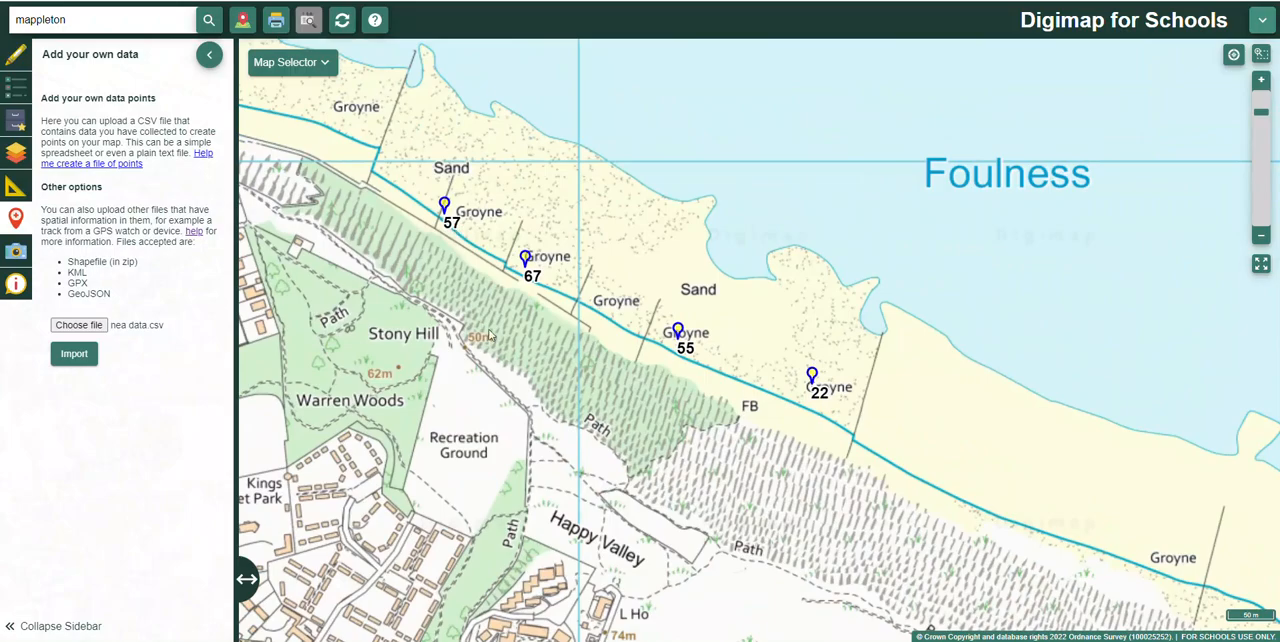
scroll(490, 332, up, 1)
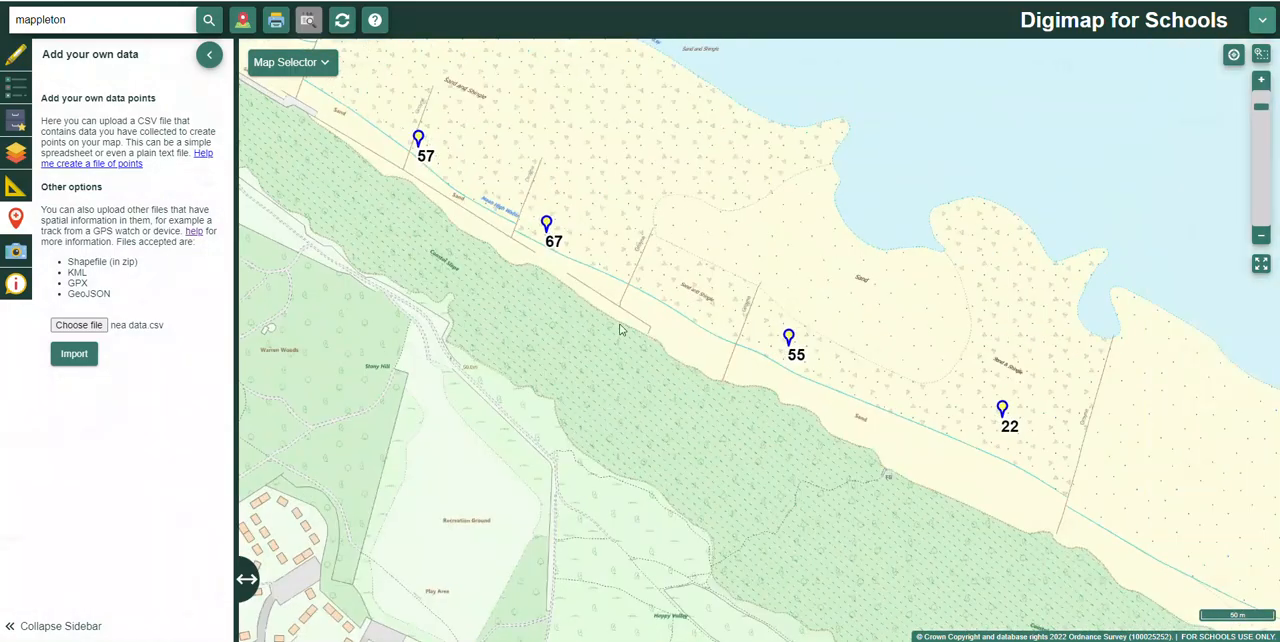
scroll(745, 392, down, 1)
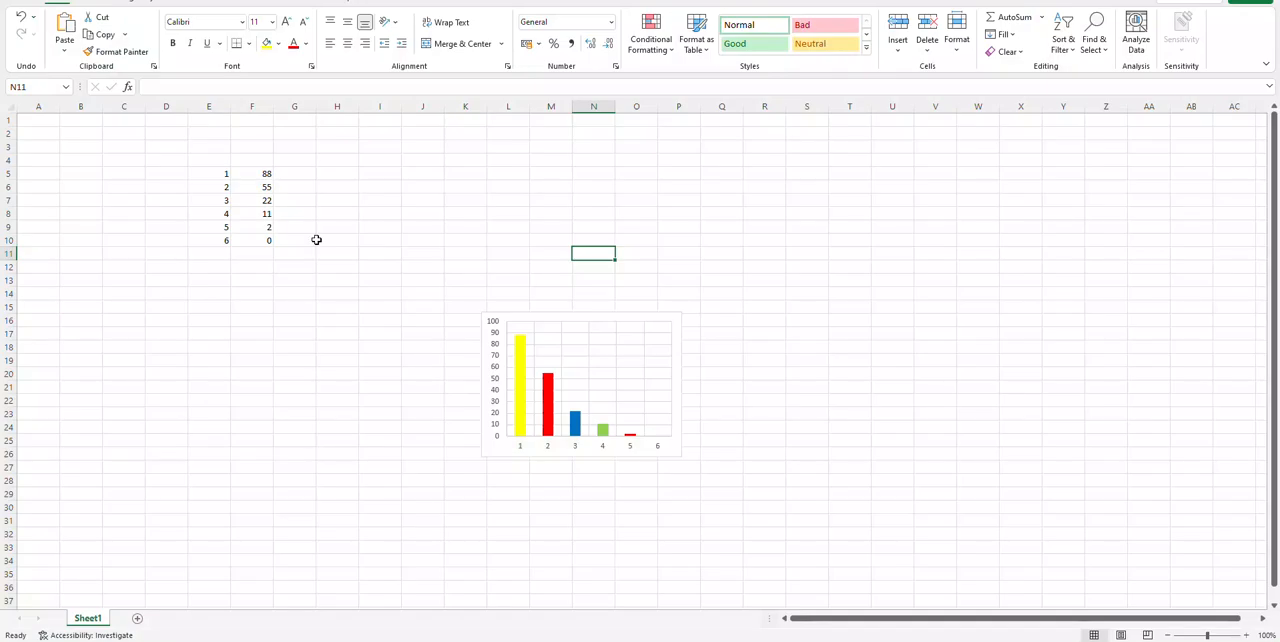
Step: Switch to Excel and delete the old data in E4:H13 and the chart beside it
mouse_move(336, 240)
mouse_down()
mouse_move(363, 217)
mouse_move(337, 226)
mouse_up()
drag(201, 165, 331, 284)
key(Delete)
click(485, 333)
key(Delete)
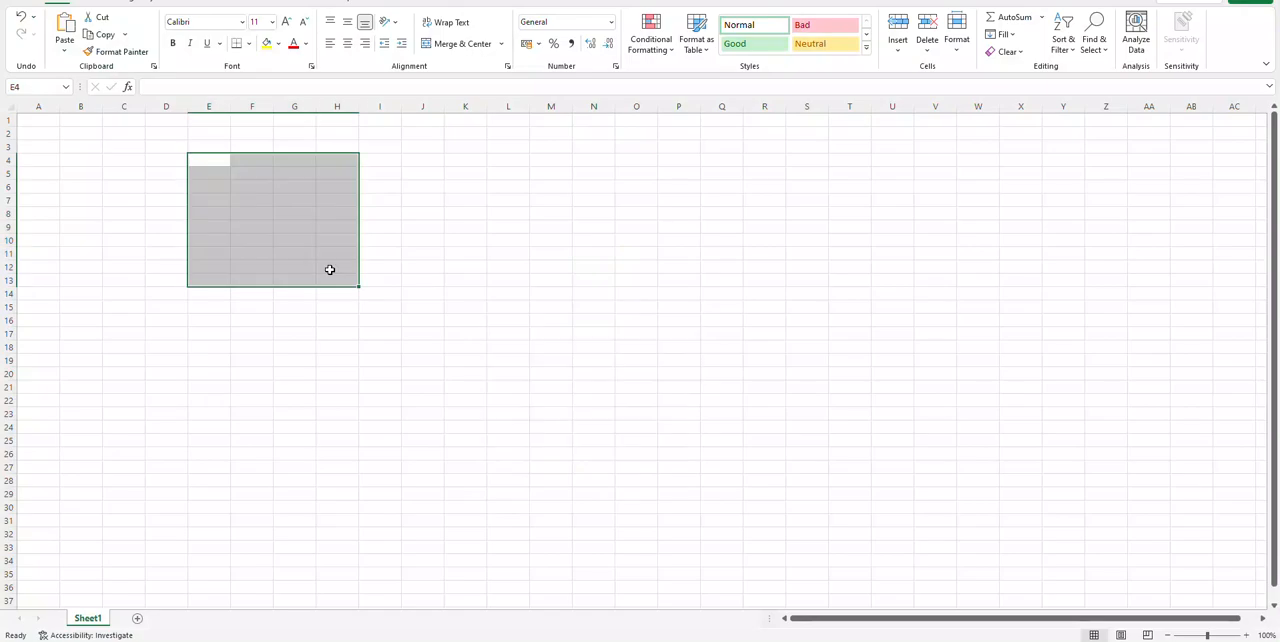
Step: Enter the column headers "gridref" in A1 and "label" in B1
click(38, 122)
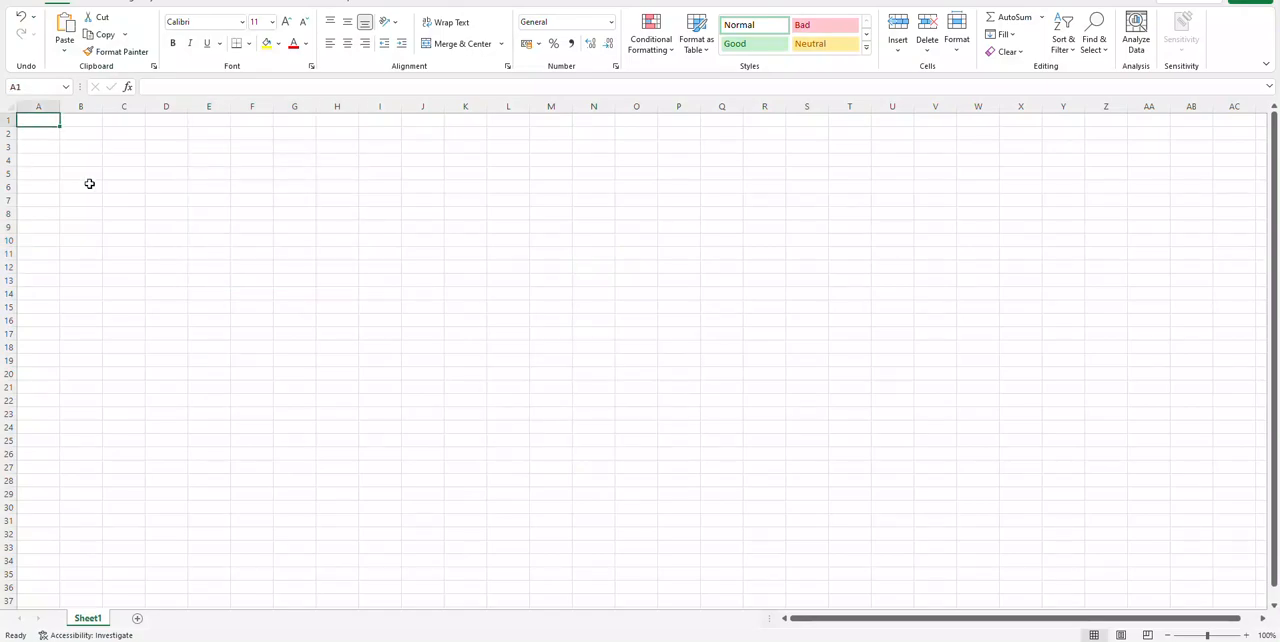
text(gr)
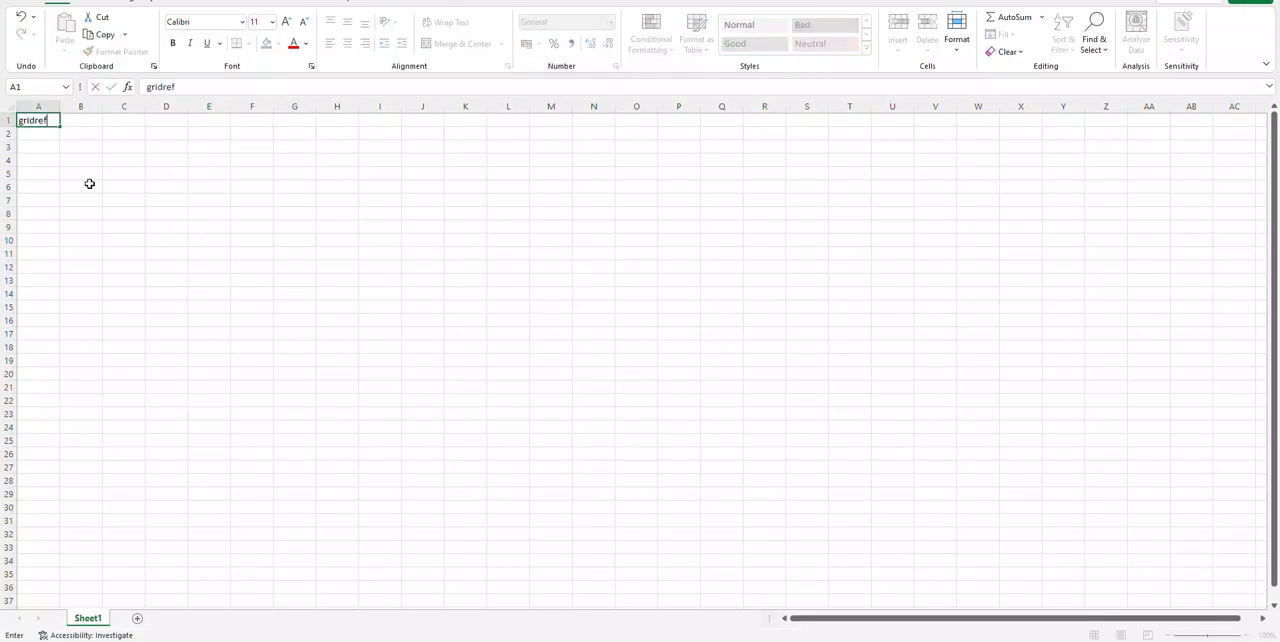
text(idref)
key(Tab)
text(label)
key(Return)
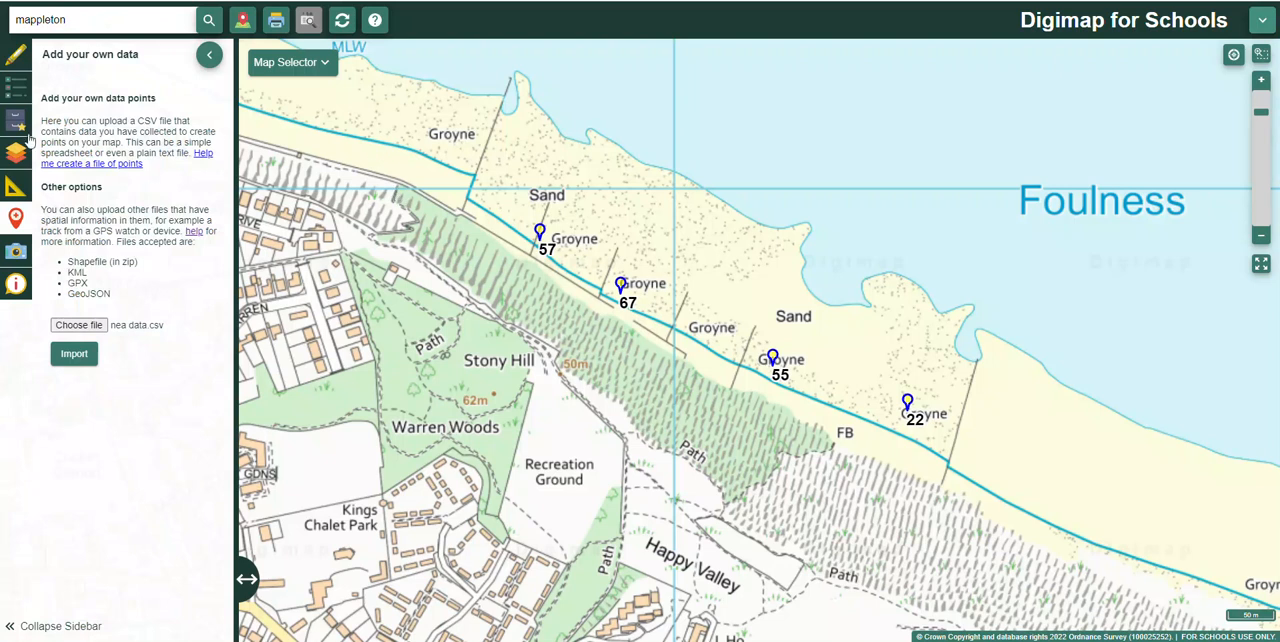
Step: In Digimap for Schools, place a square grid reference marker on the beach waterline, northwest of the point labelled 57
click(16, 58)
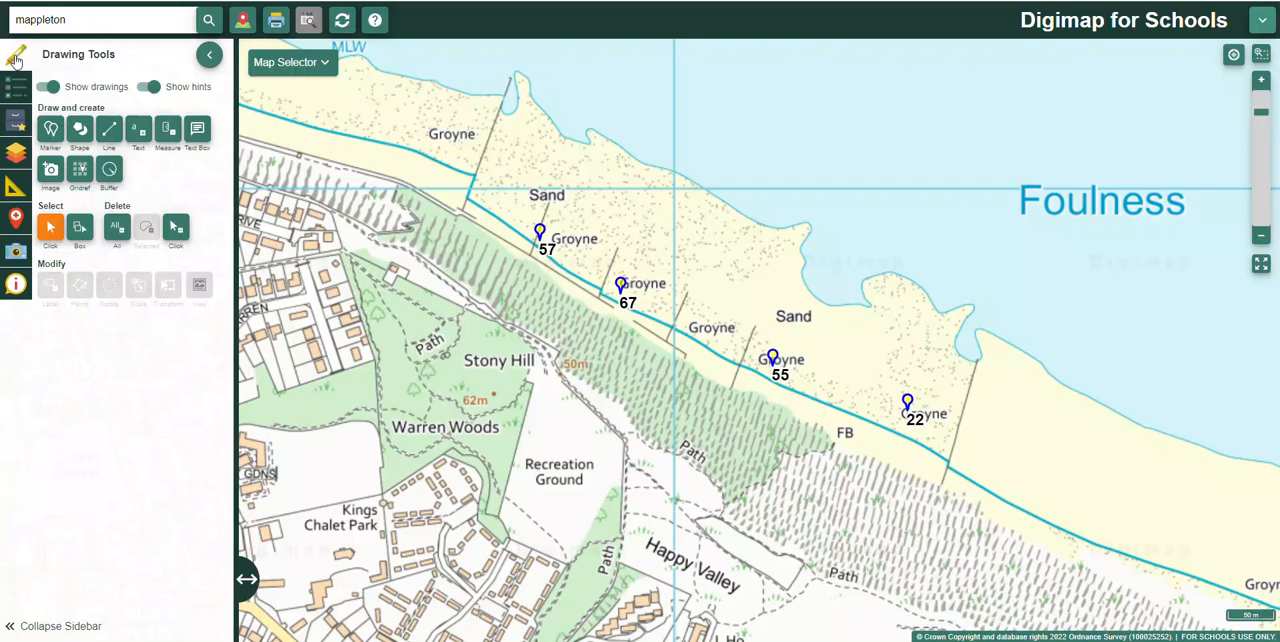
click(16, 218)
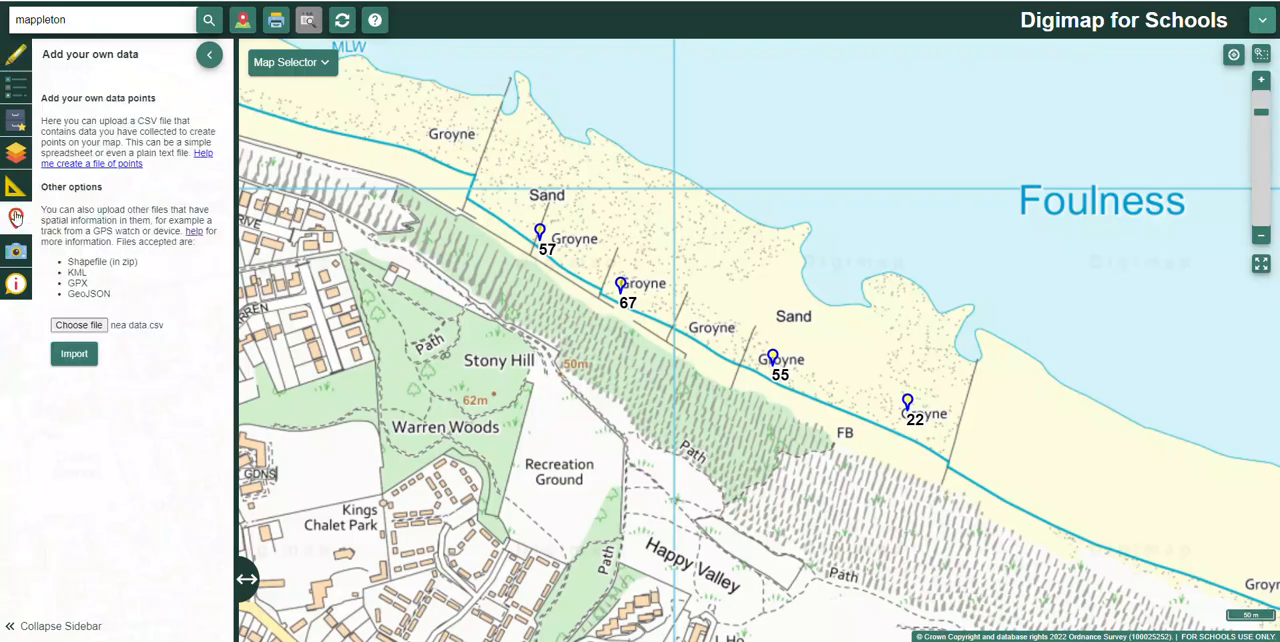
click(16, 56)
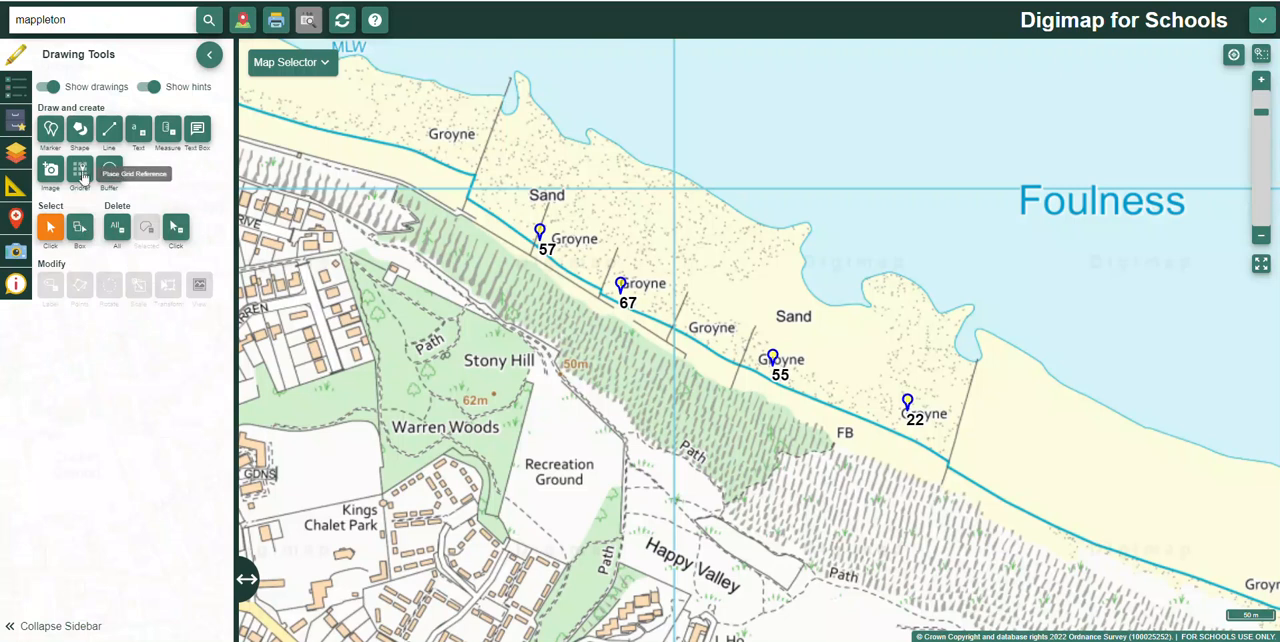
click(81, 172)
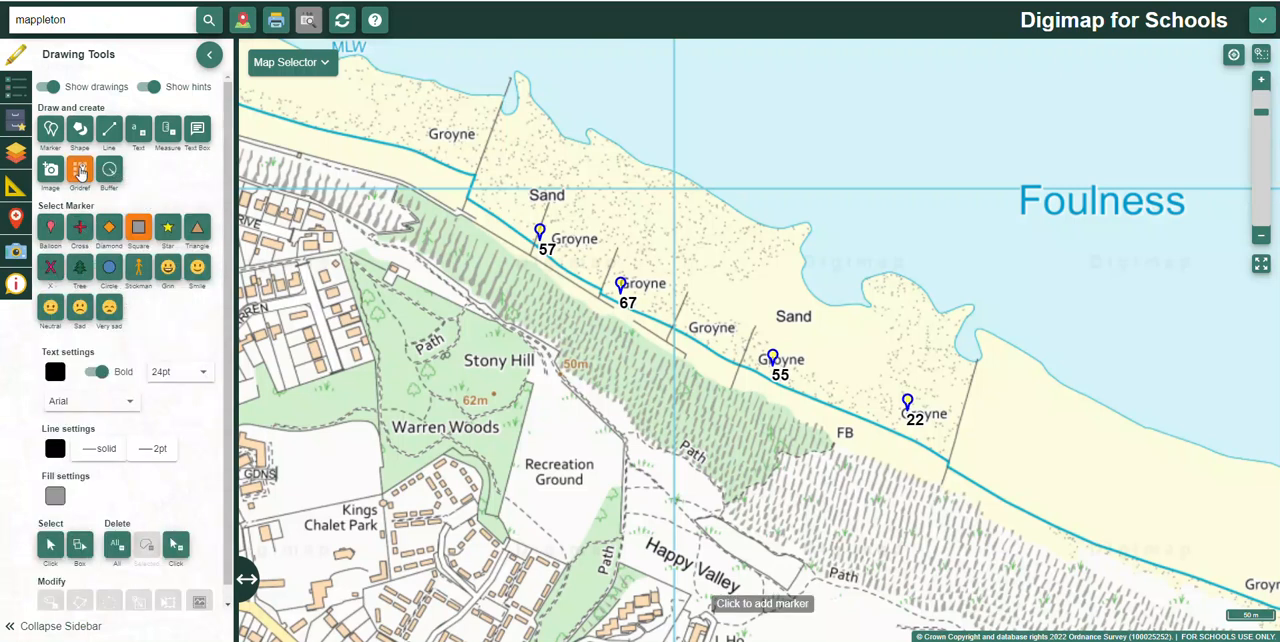
click(396, 145)
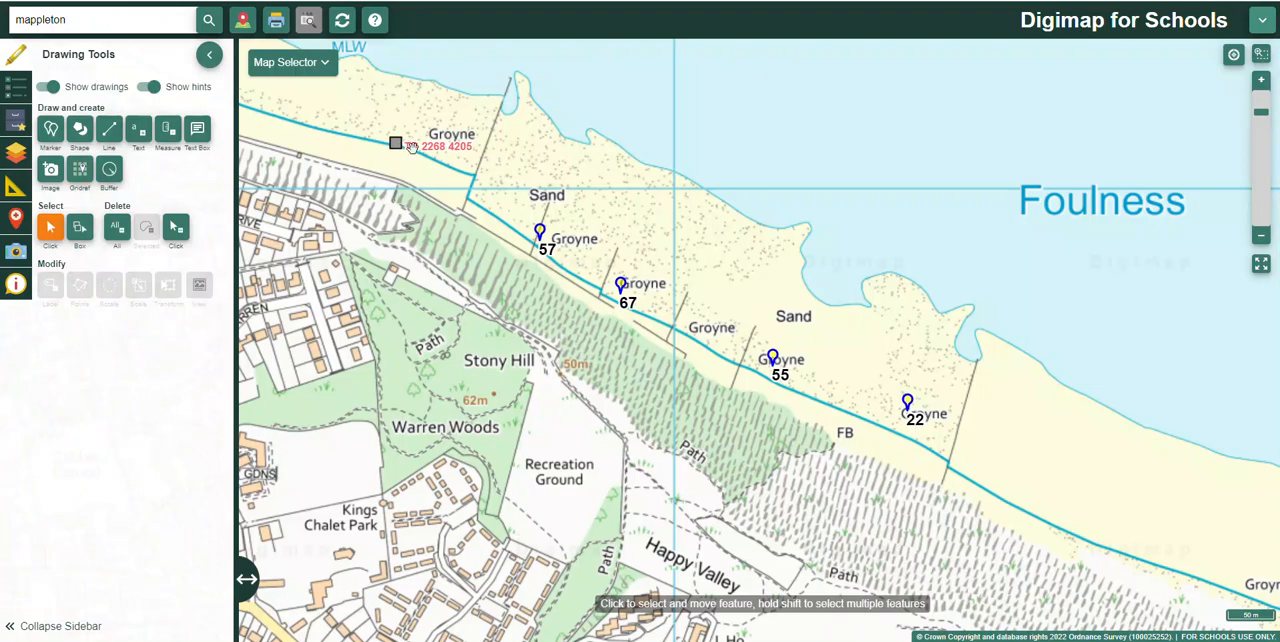
scroll(394, 165, up, 1)
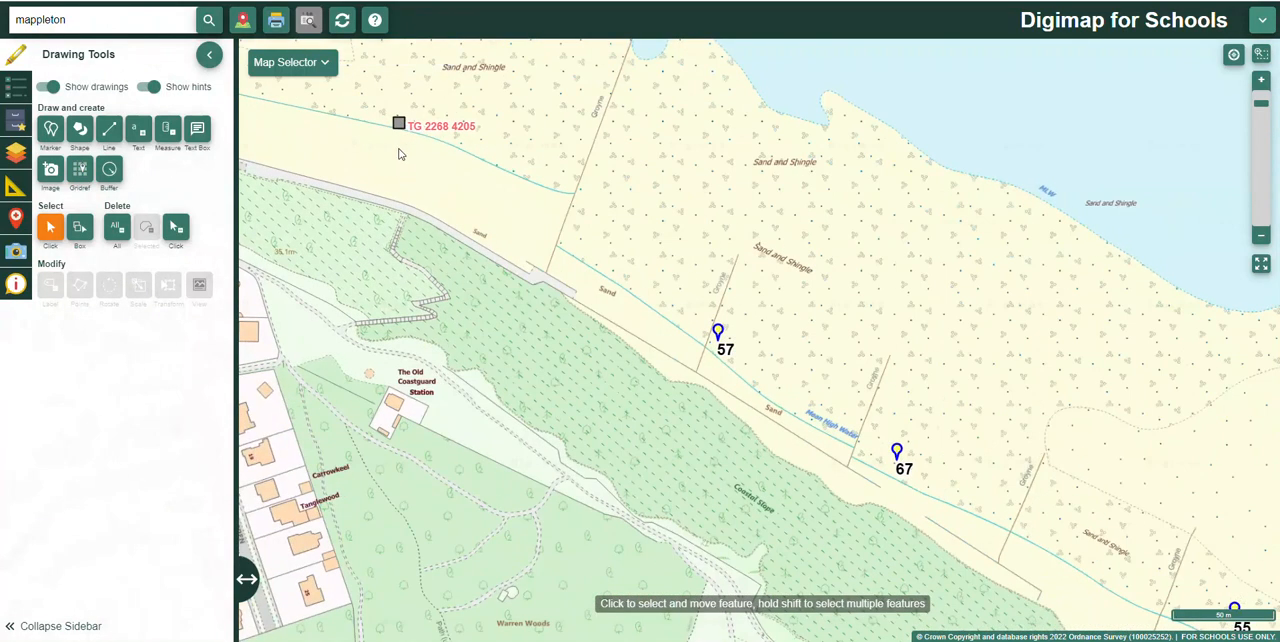
scroll(405, 155, up, 1)
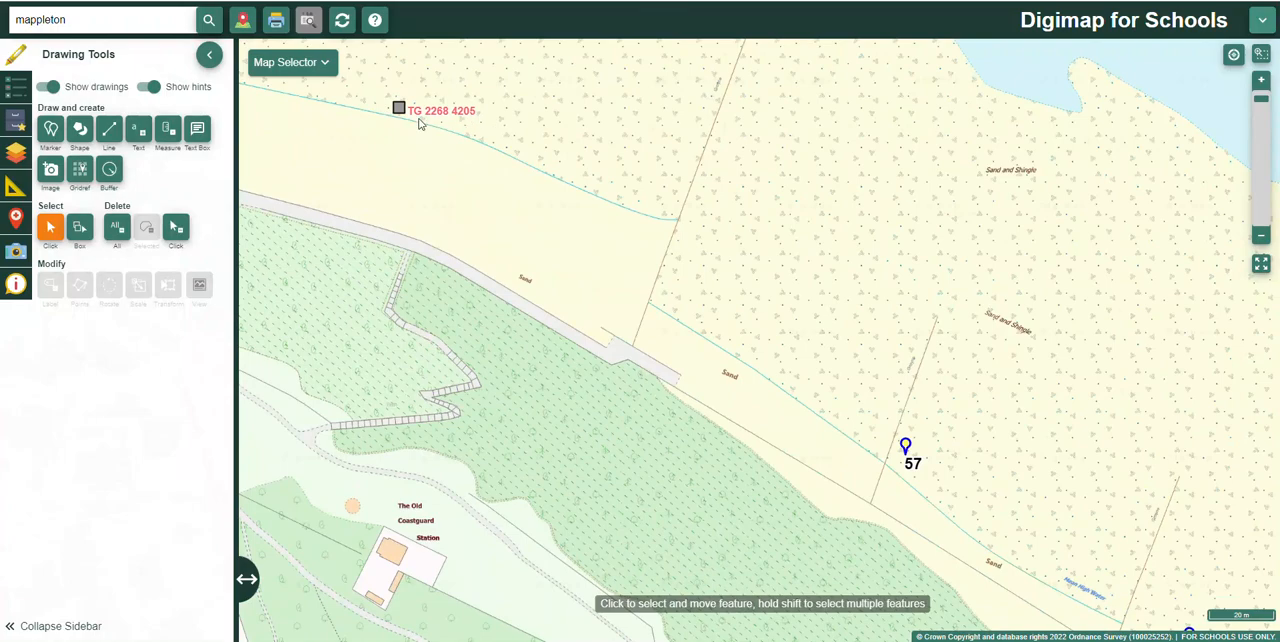
Step: Switch to Excel and enter the grid reference TG22356754 in cell A2
key(alt+Tab)
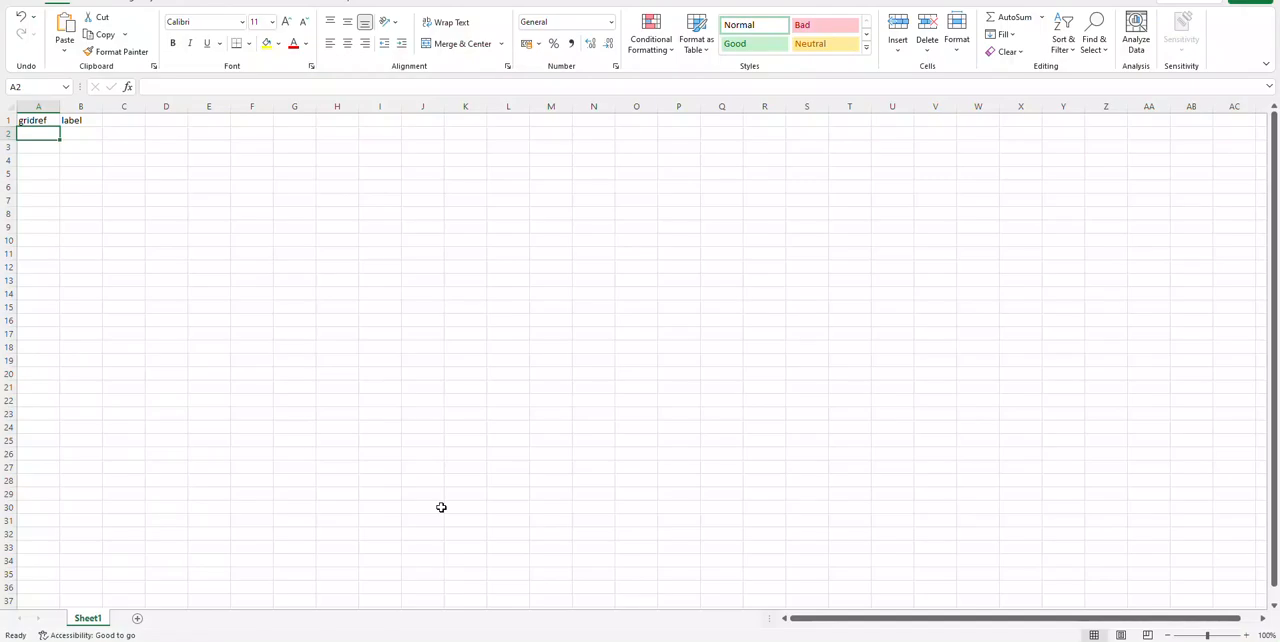
text(TG22356)
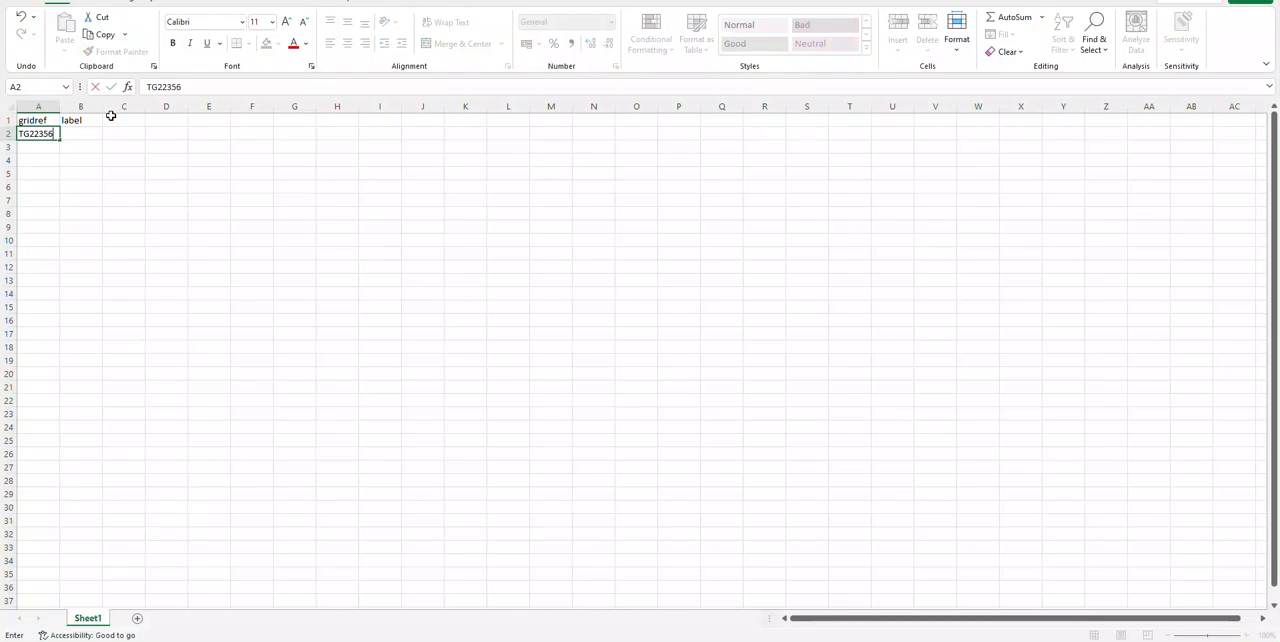
text(754)
key(Return)
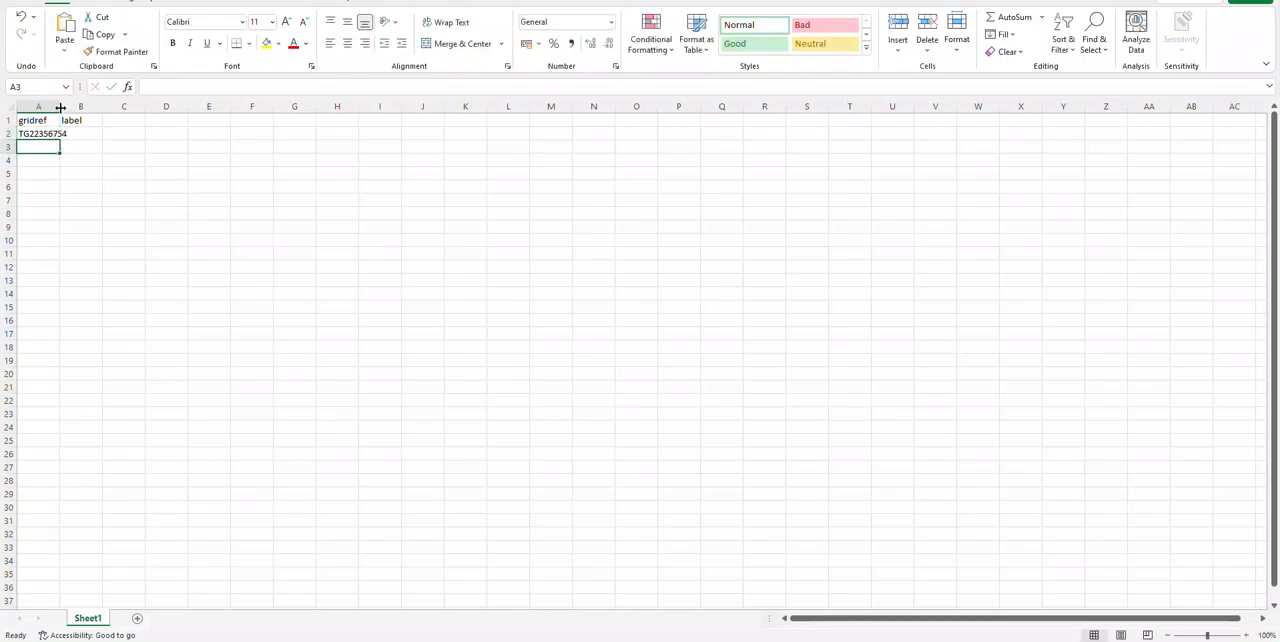
Step: Widen column A to fit the grid reference and enter the label value 27.3 in cell B2
drag(60, 107, 107, 110)
click(123, 132)
text(site a)
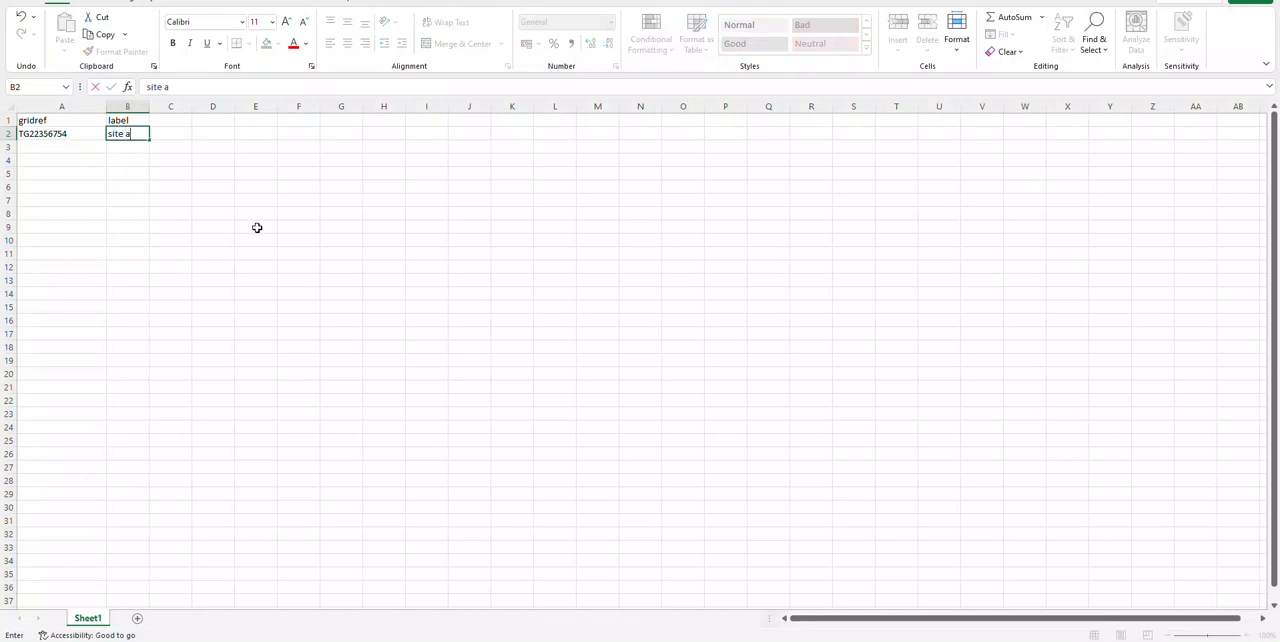
key(BackSpace)
key(BackSpace)
key(BackSpace)
key(BackSpace)
text(27.3)
key(Return)
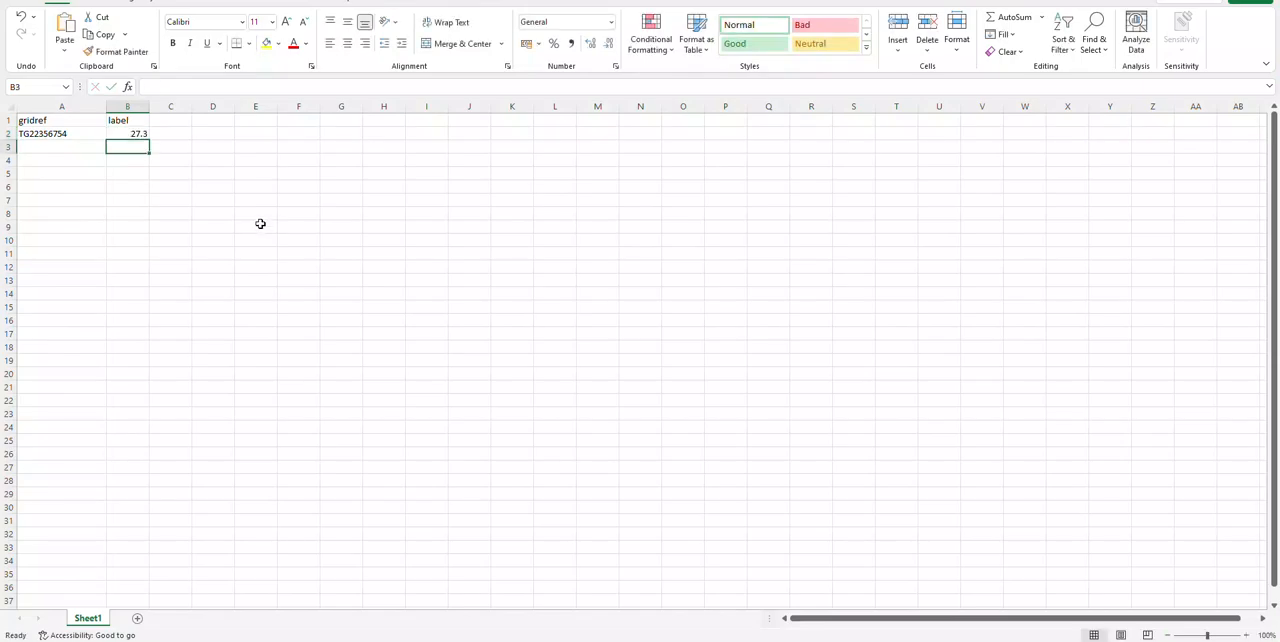
Step: Enter CSV in cell B6 and XLS in B7 below the data, and apply a fill colour to the CSV cell
click(95, 146)
click(115, 150)
drag(91, 148, 119, 380)
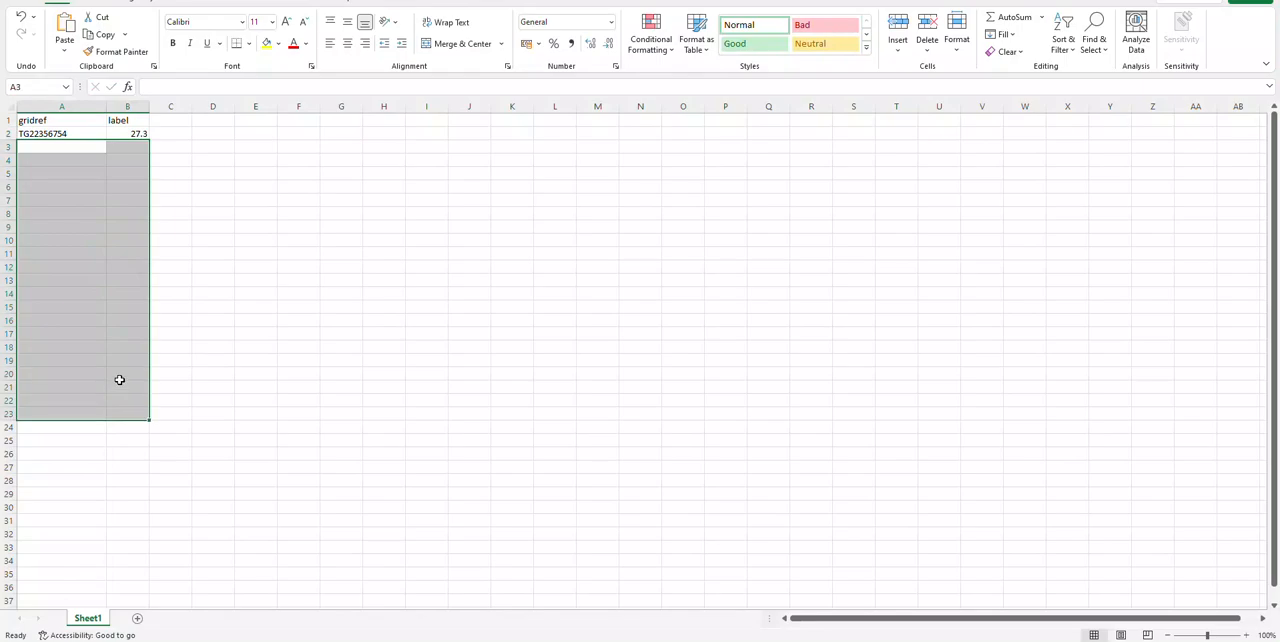
click(113, 350)
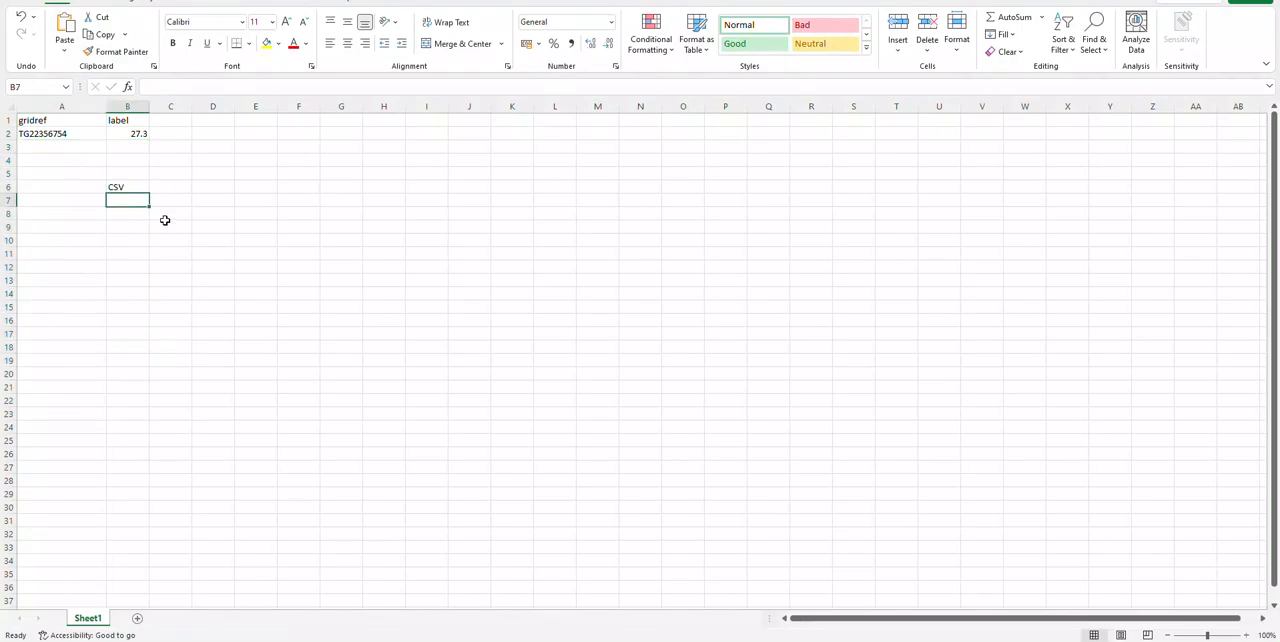
text(XLS)
key(Up)
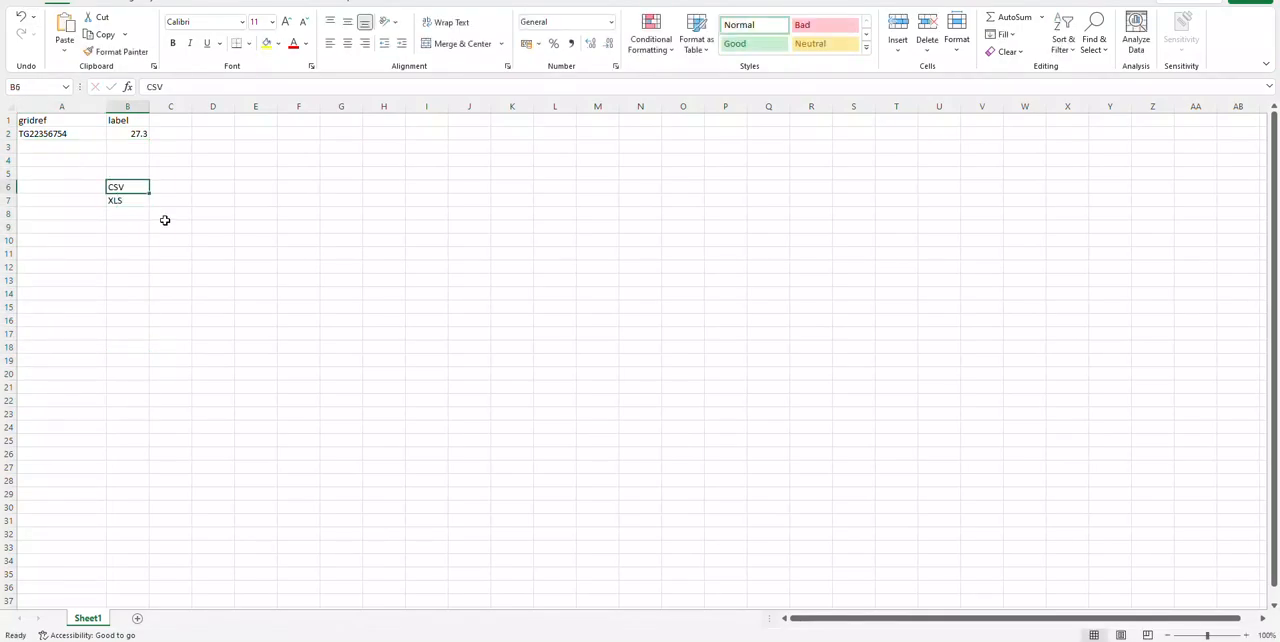
click(267, 44)
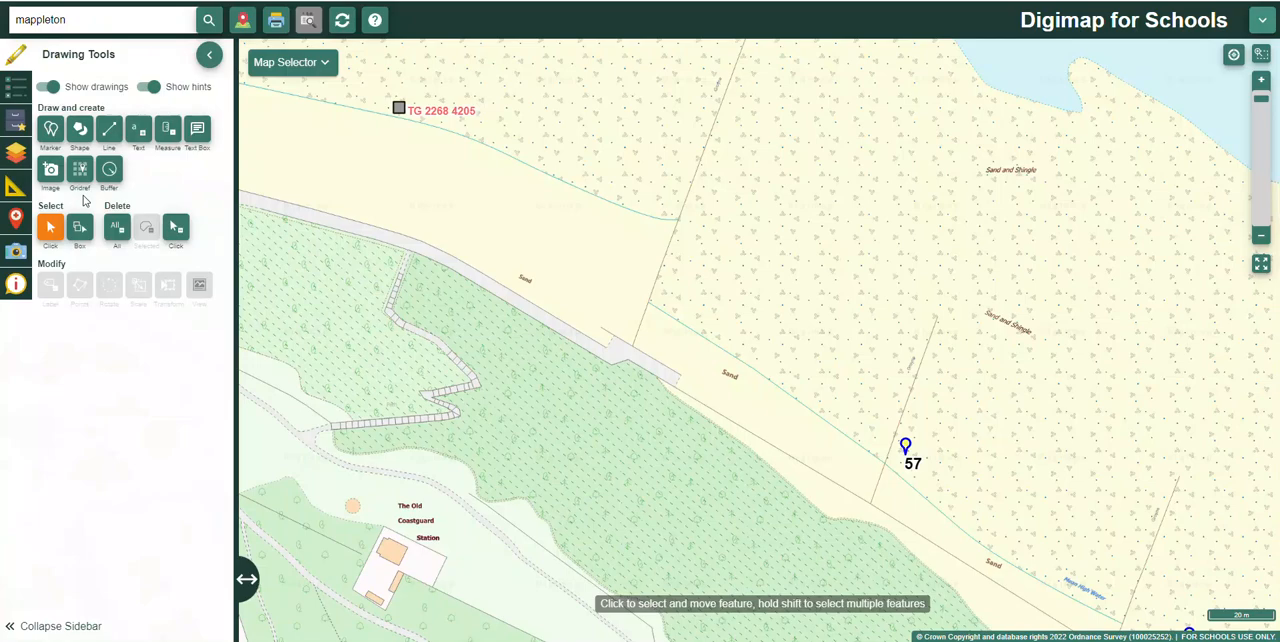
Step: Switch to Digimap for Schools, search for mappleton, go to Mappleton (East Riding of Yorkshire), show the coast north to Hornsea and close the results
scroll(617, 391, down, 3)
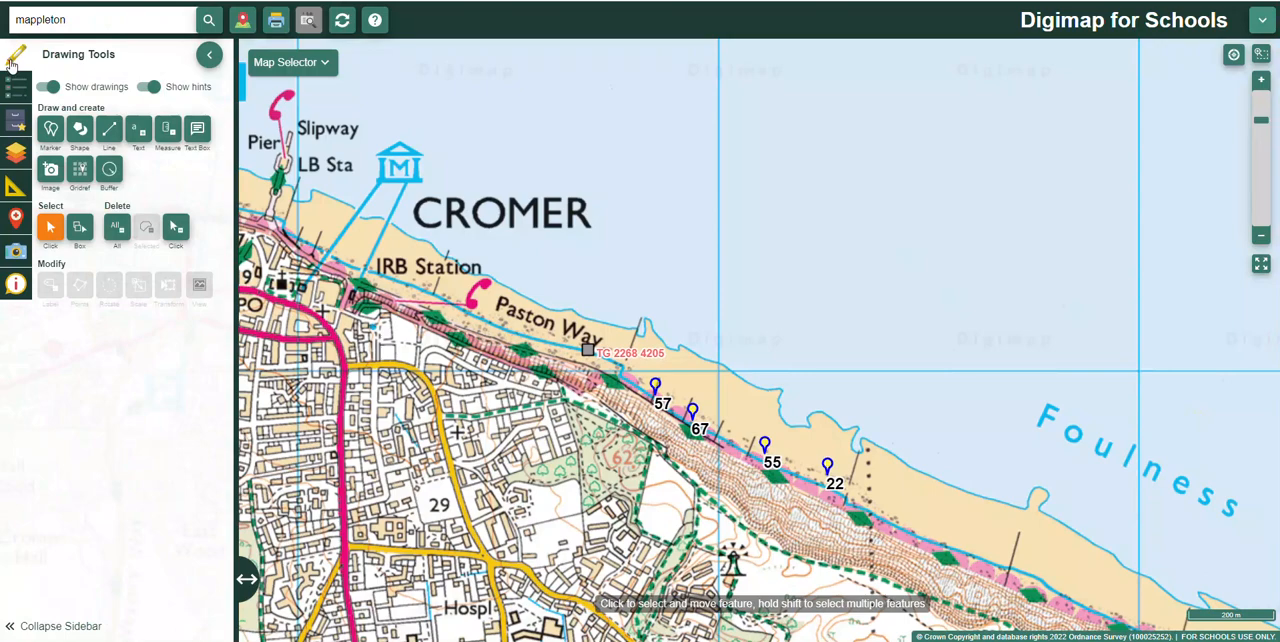
drag(568, 397, 463, 308)
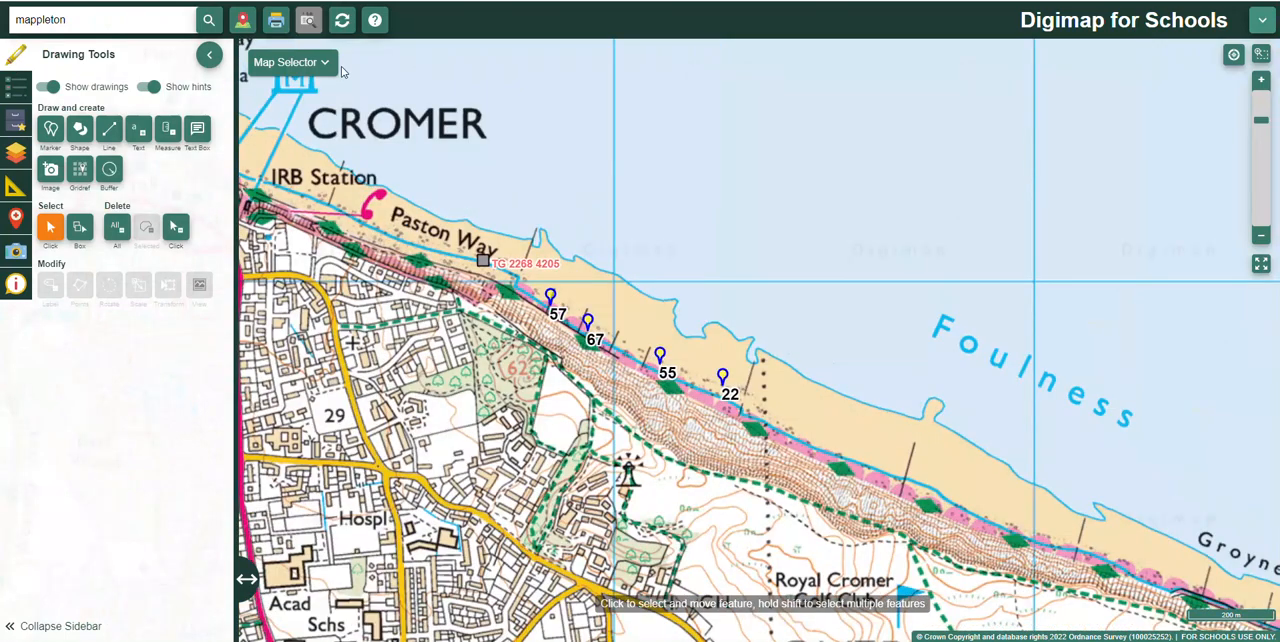
click(326, 64)
click(326, 64)
scroll(555, 411, down, 3)
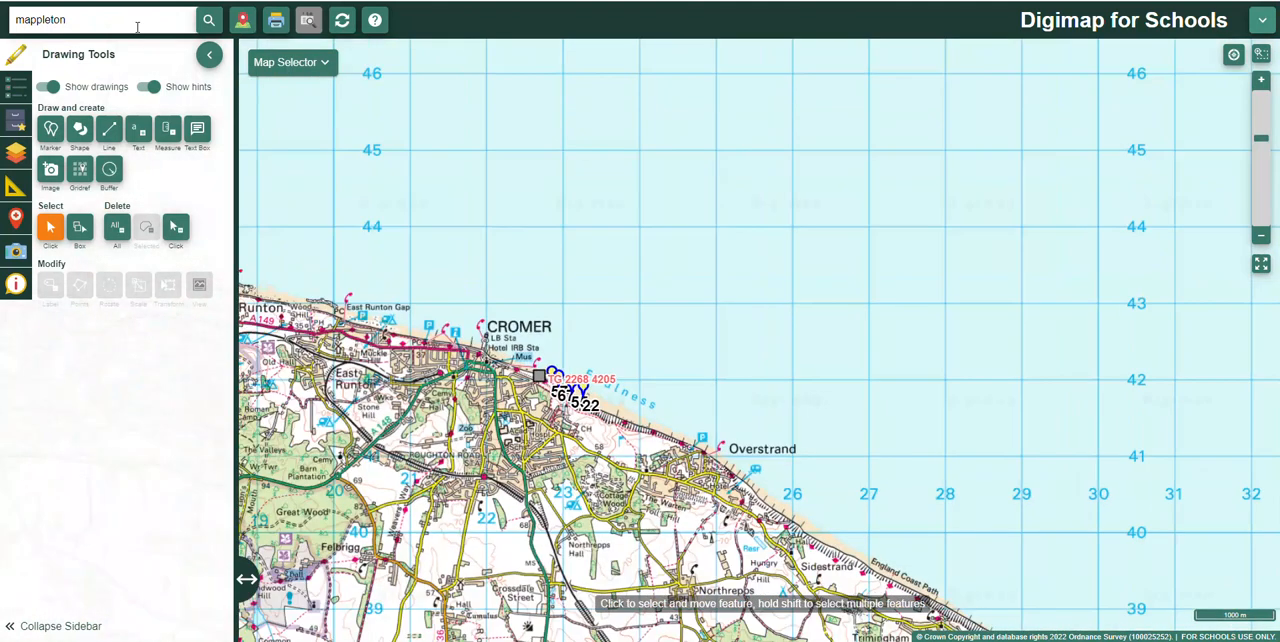
click(131, 22)
key(Return)
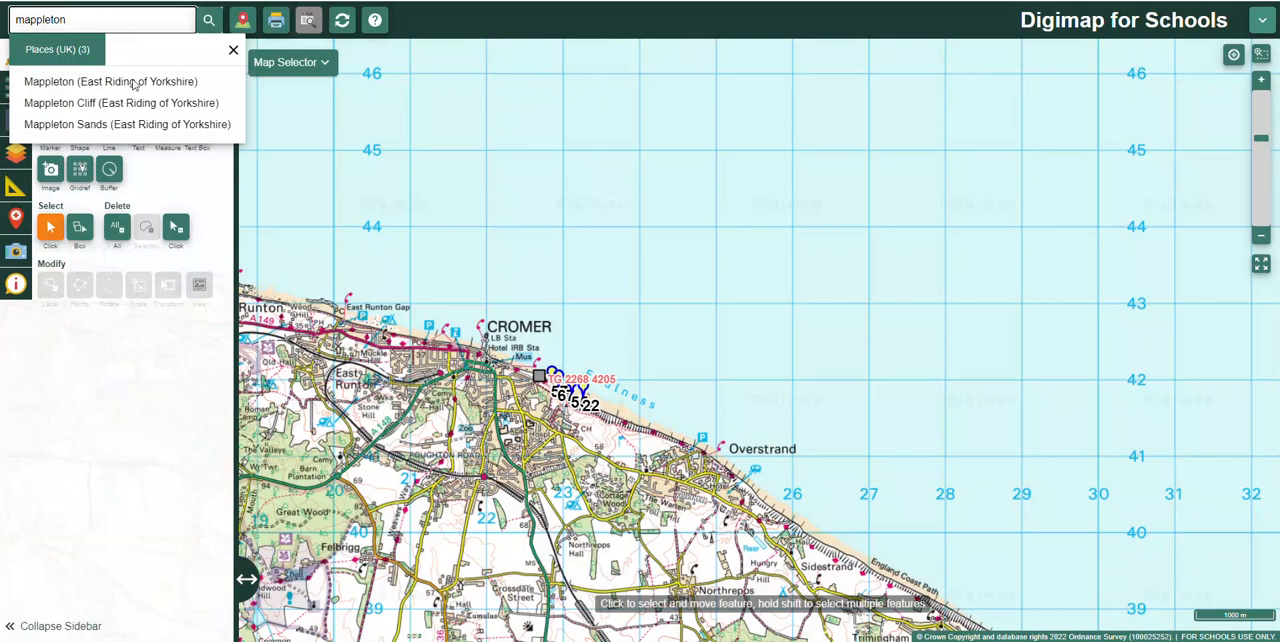
click(133, 82)
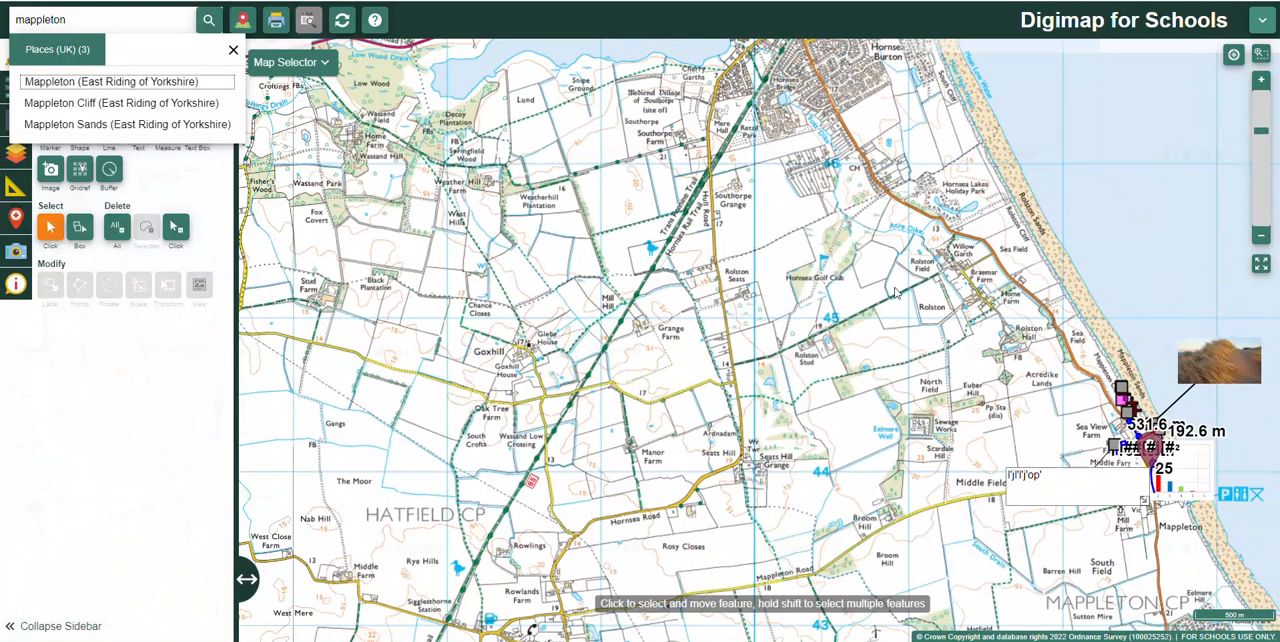
scroll(618, 280, down, 1)
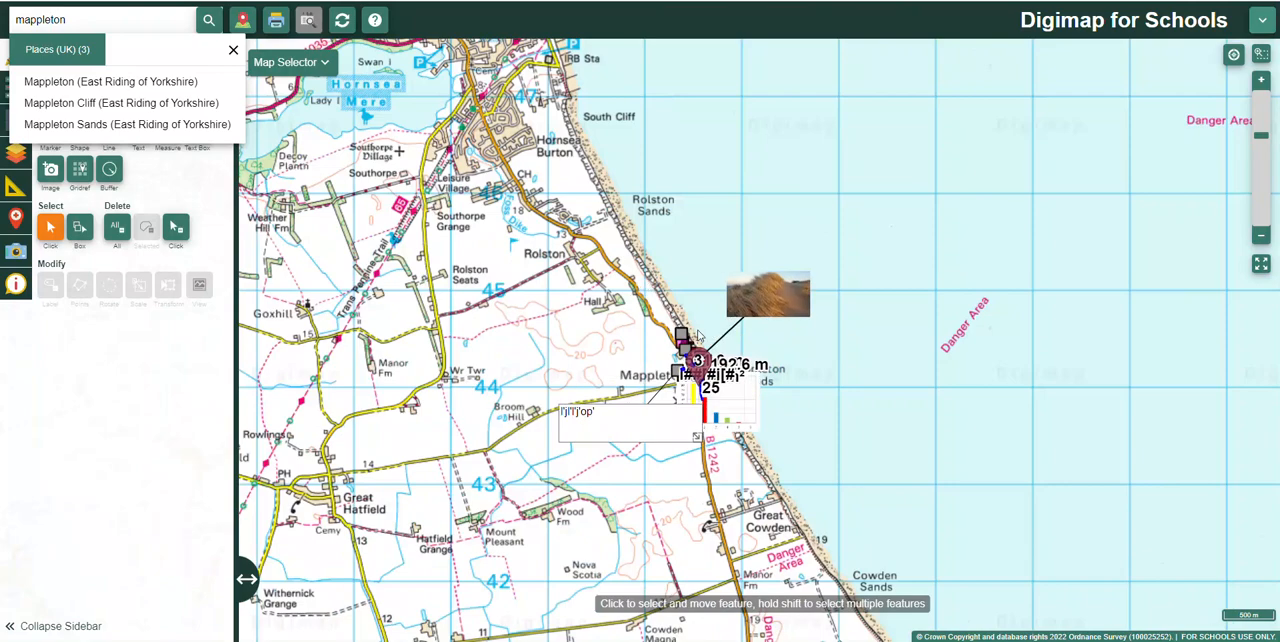
scroll(606, 281, up, 1)
drag(553, 198, 512, 353)
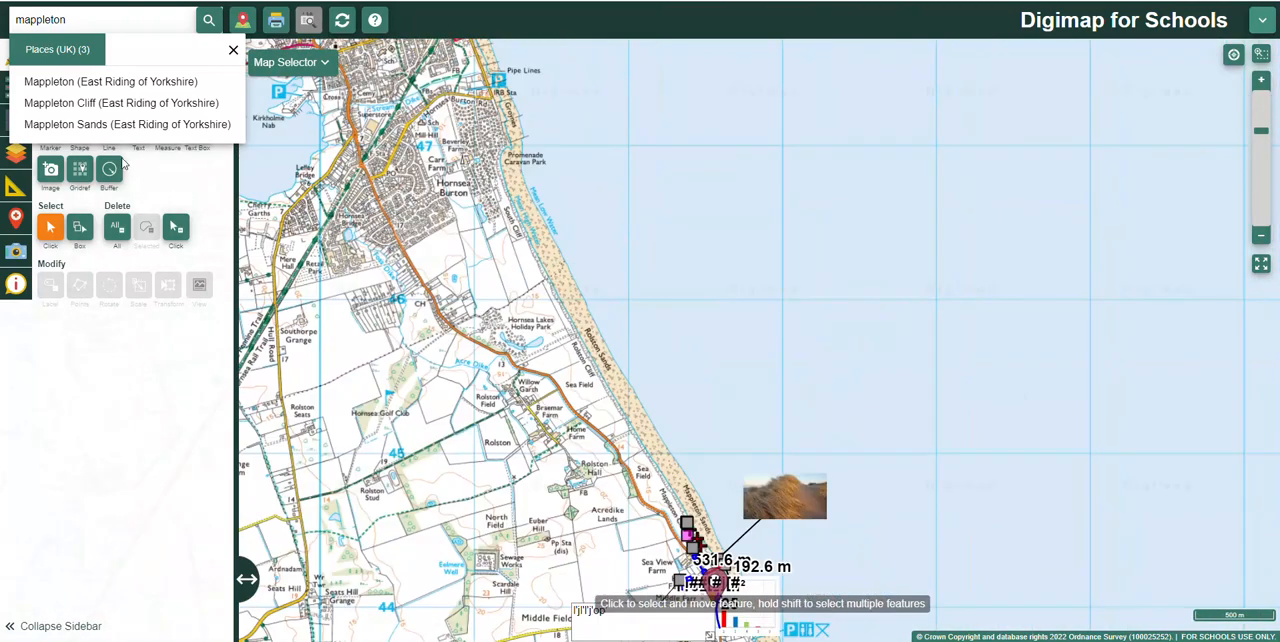
click(226, 55)
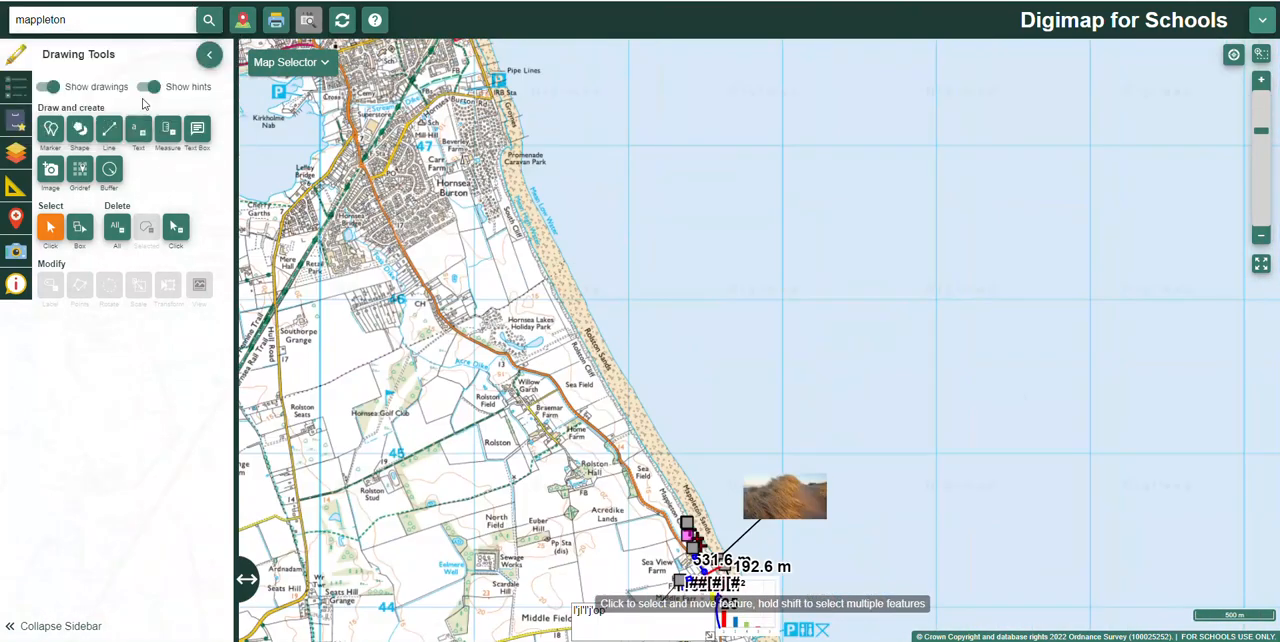
Step: Draw a solid blue 3pt line along the present-day cliff edge from the Promenade Caravan Park past Rolston Cliff towards Mappleton
click(108, 132)
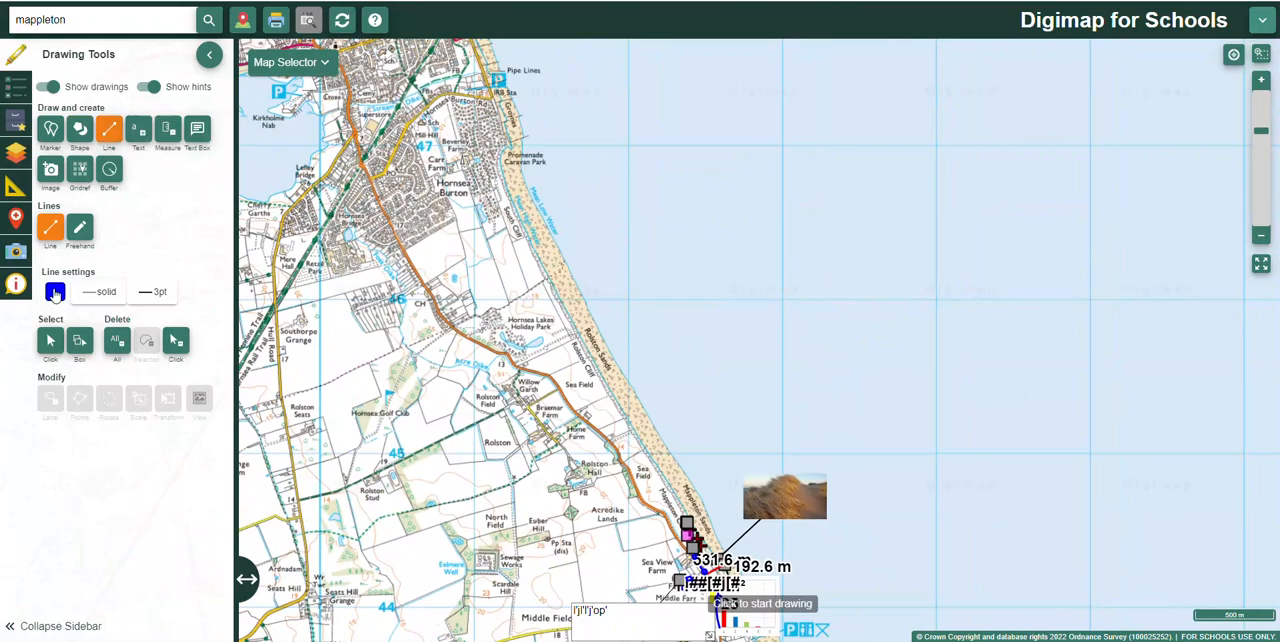
click(502, 174)
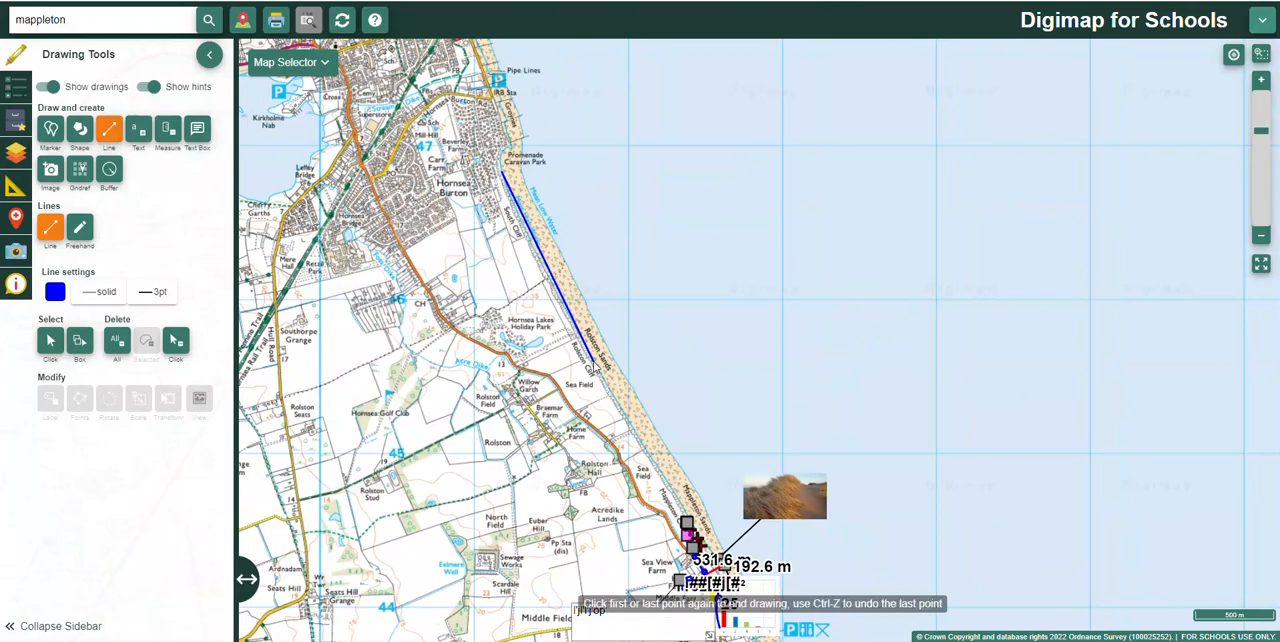
double_click(680, 498)
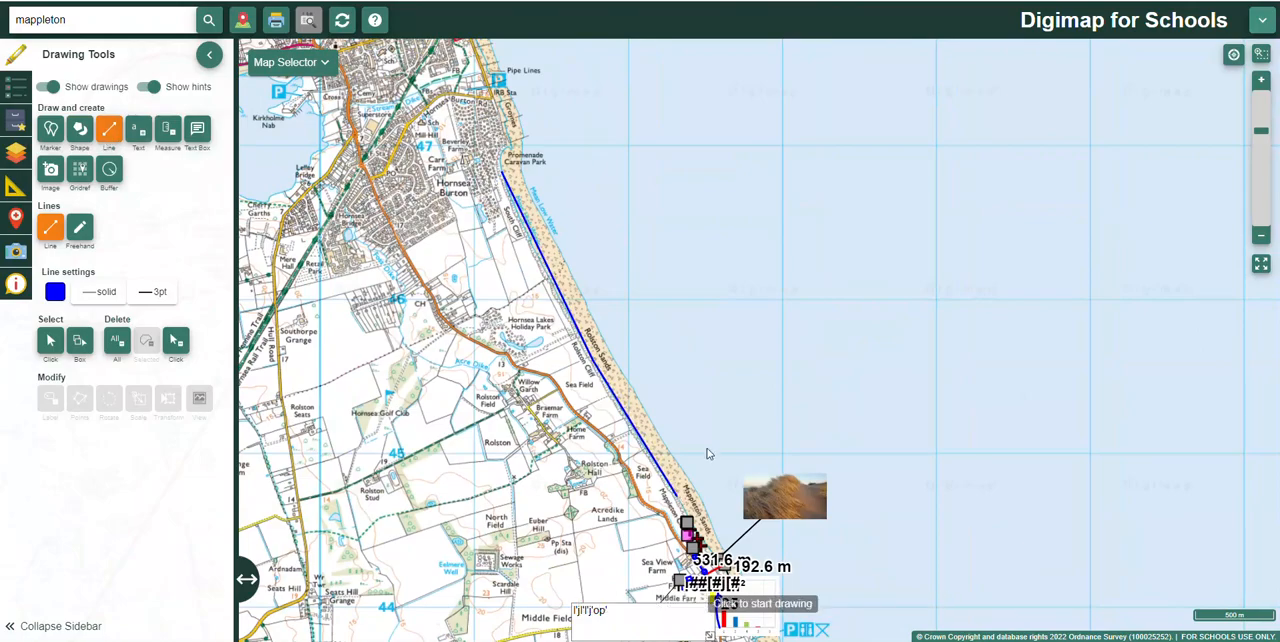
Step: Display the 1950s map and draw a red line along its cliff edge from South Cliff past Rolston Sands towards Mappleton
click(316, 63)
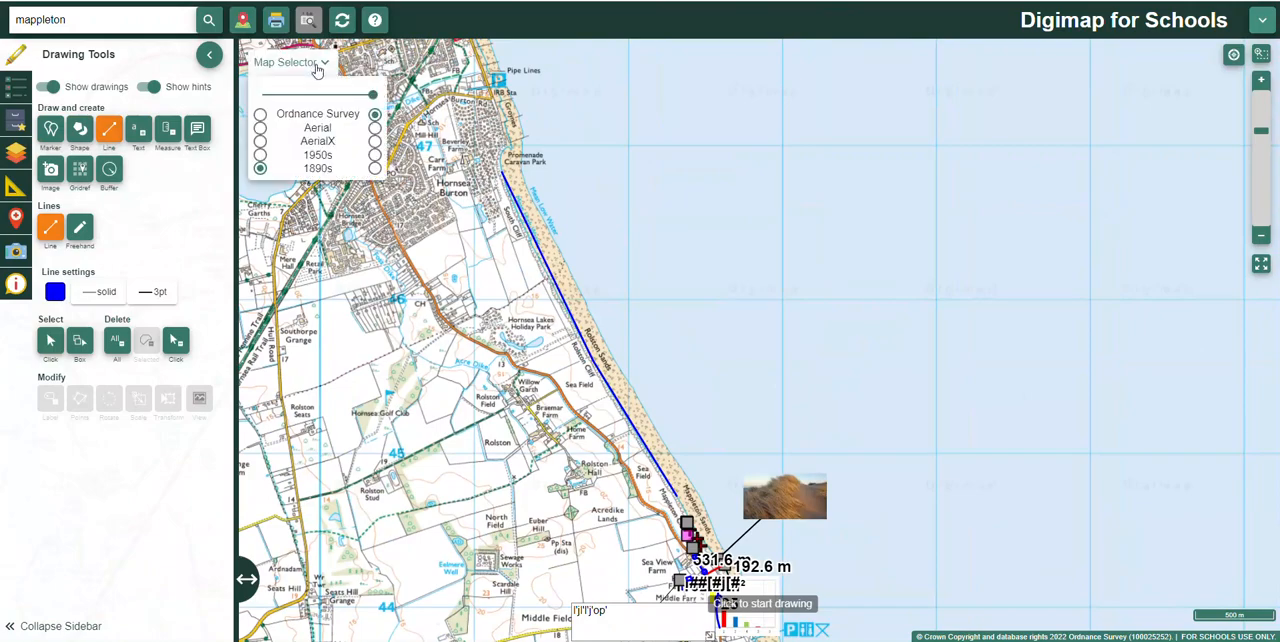
click(375, 156)
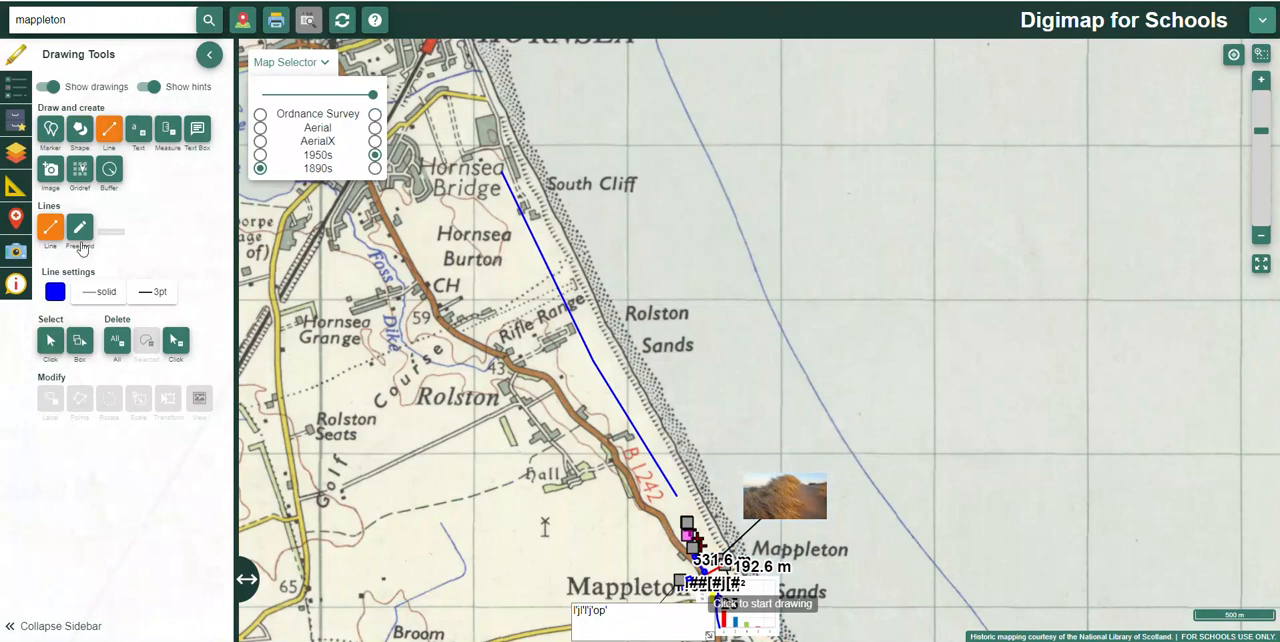
click(55, 291)
click(151, 407)
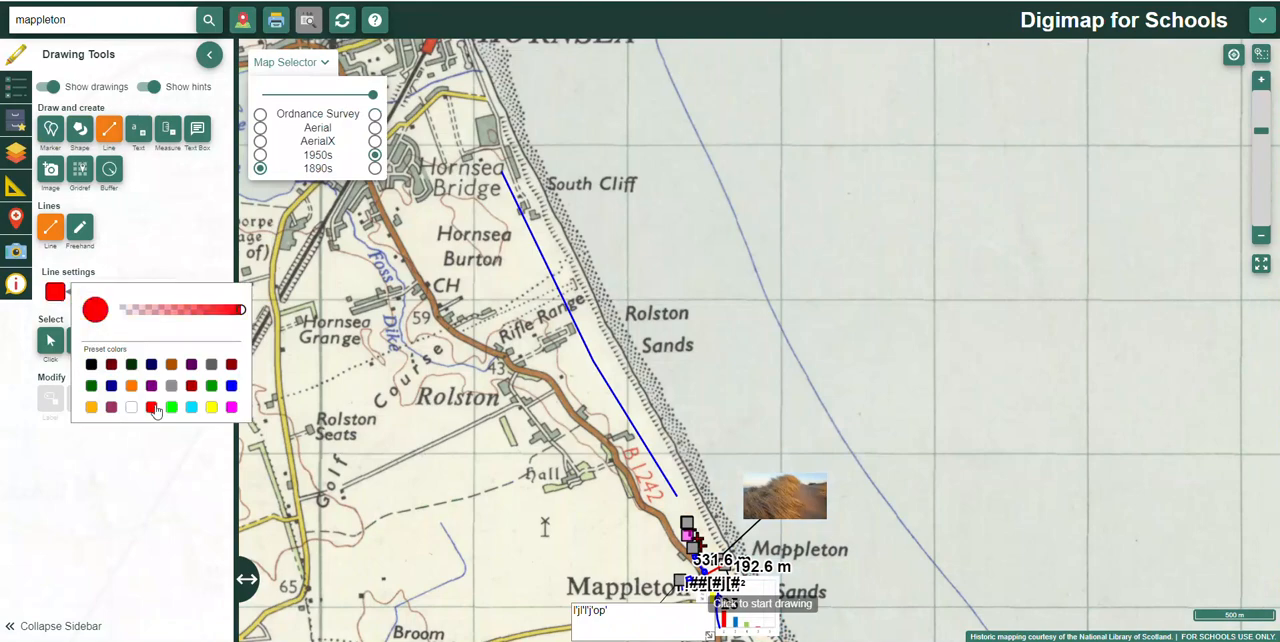
click(521, 157)
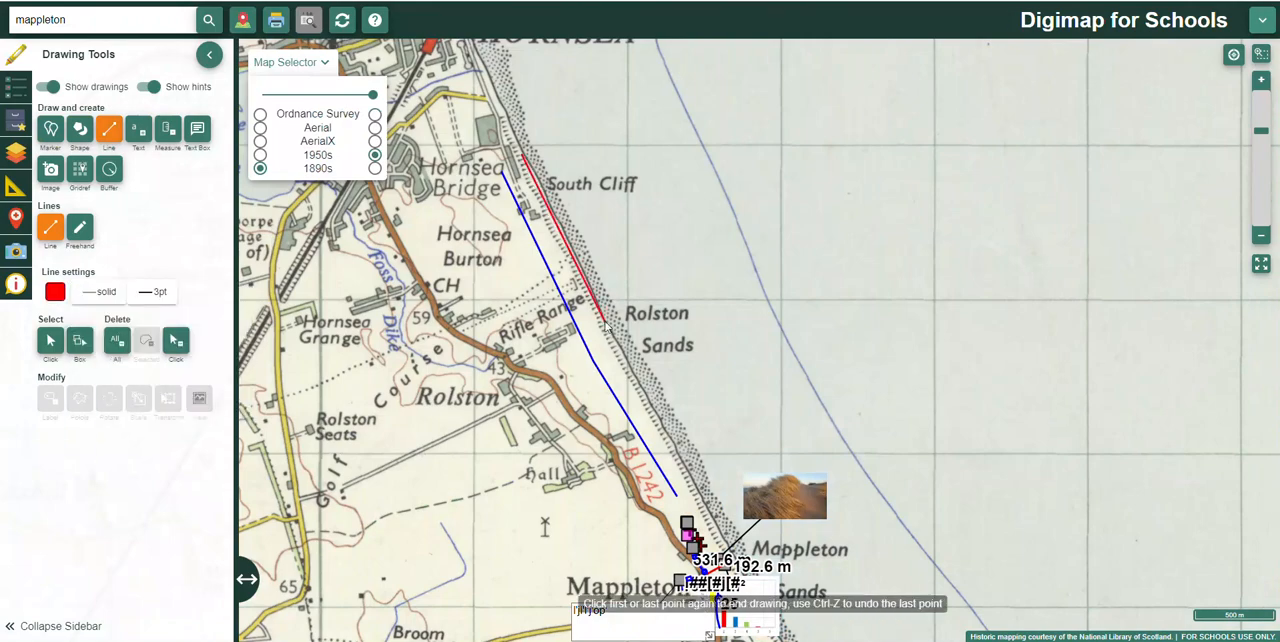
double_click(688, 479)
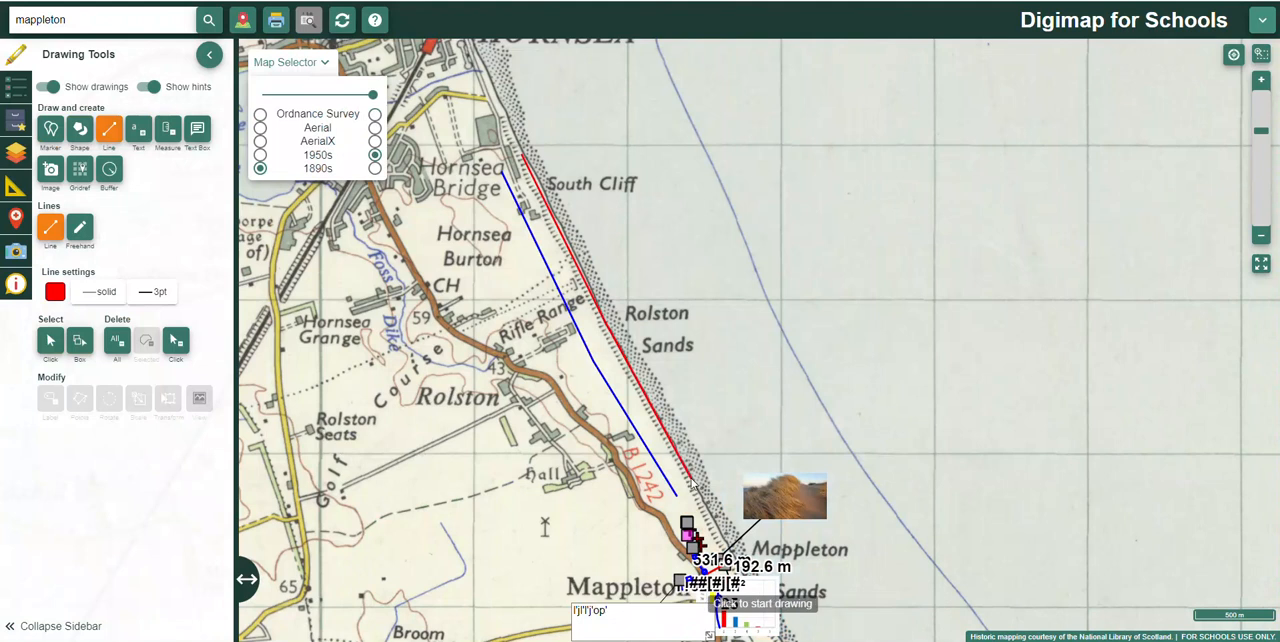
Step: Display the 1890s map and draw a cyan line along the seaward edge of its beach, from Hornsea Burton past Rowlston Sands towards Mappleton
click(375, 168)
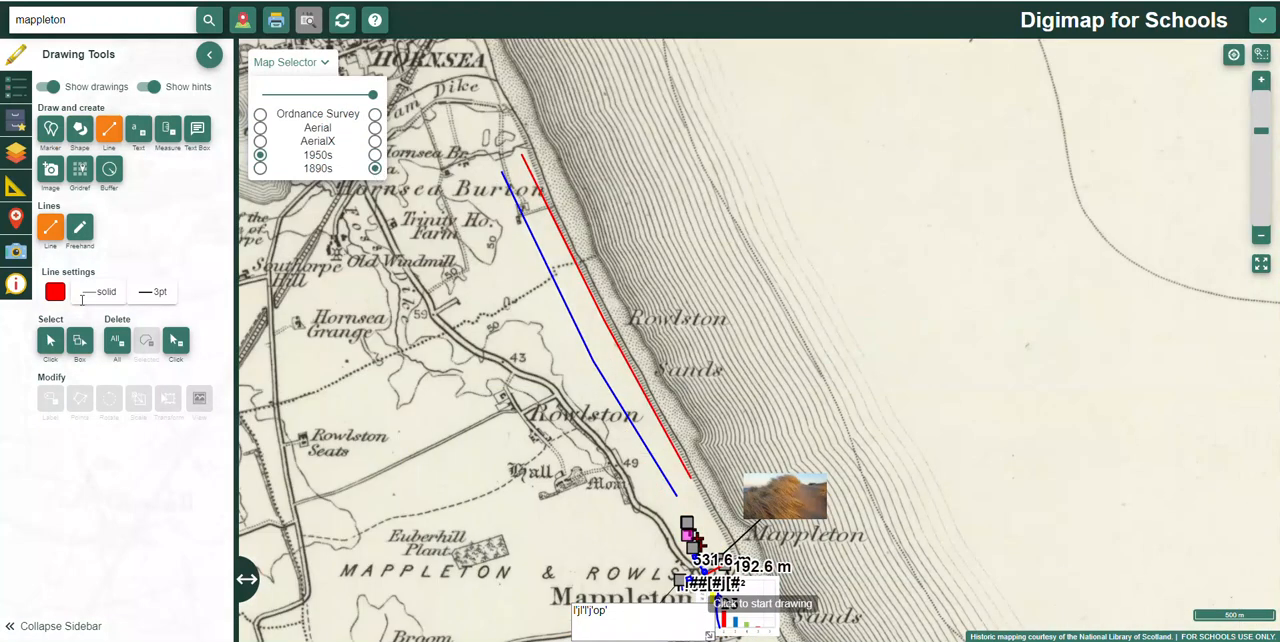
click(55, 292)
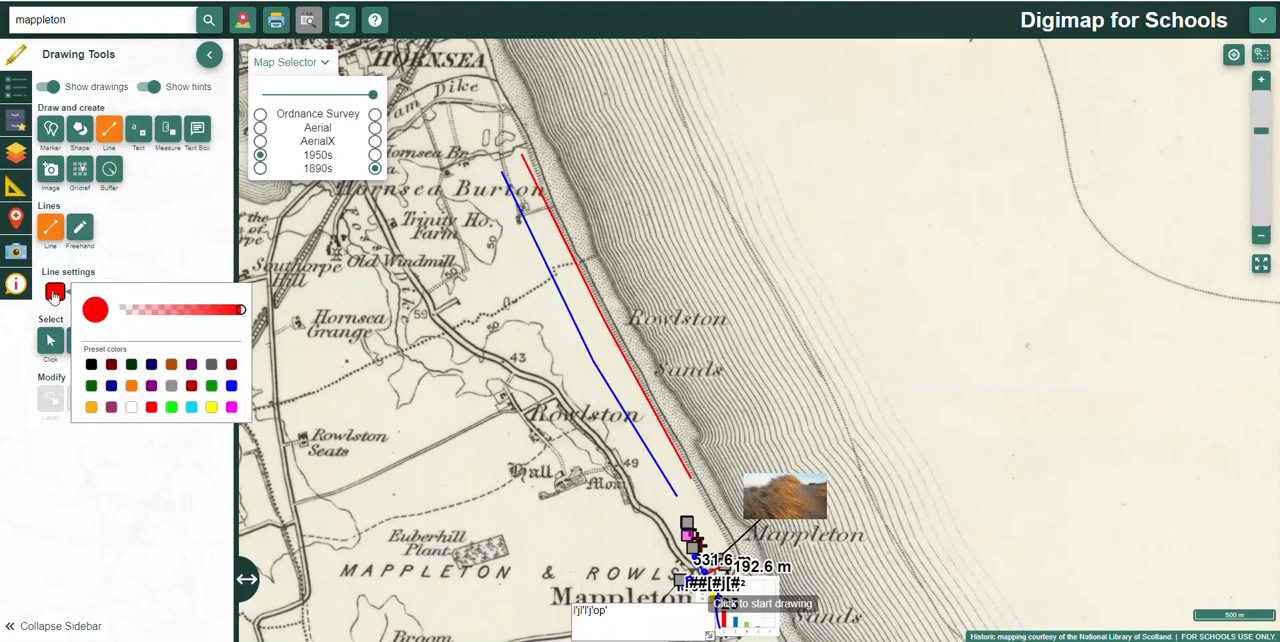
click(192, 408)
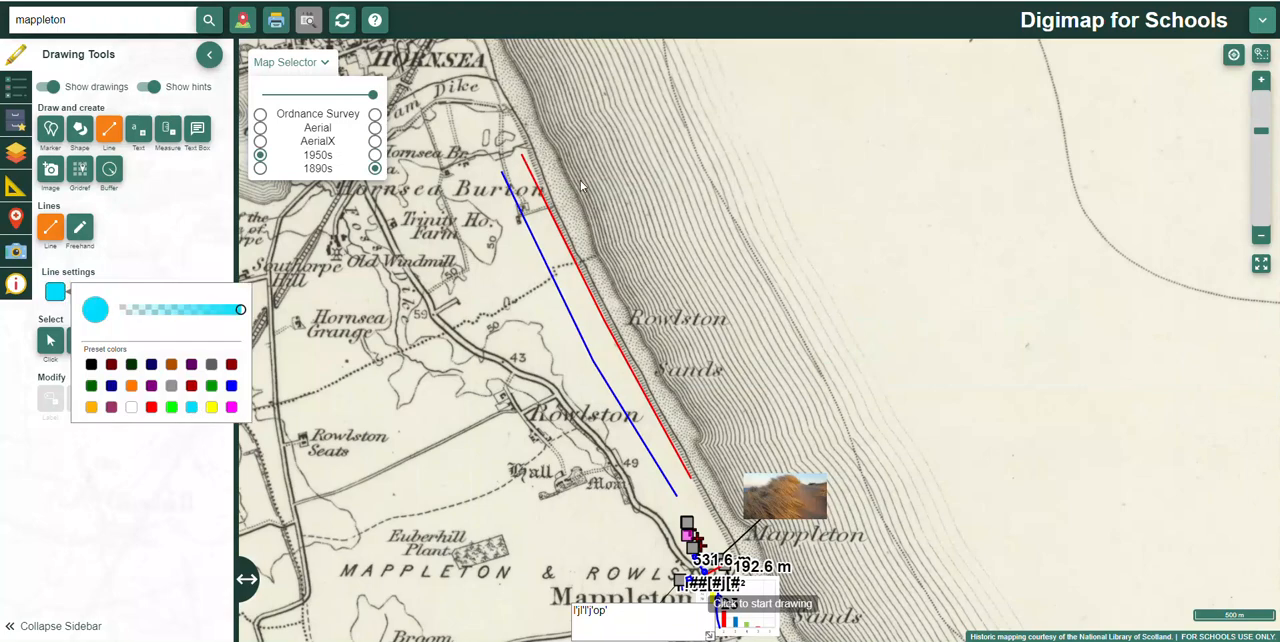
scroll(619, 270, up, 2)
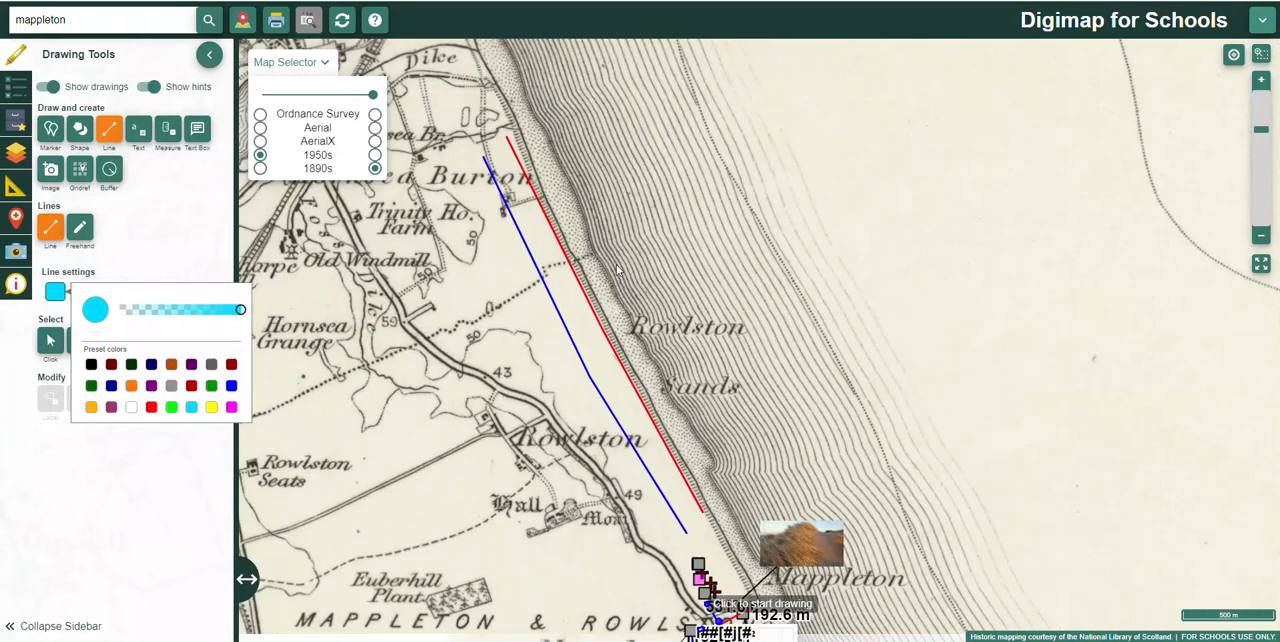
click(546, 134)
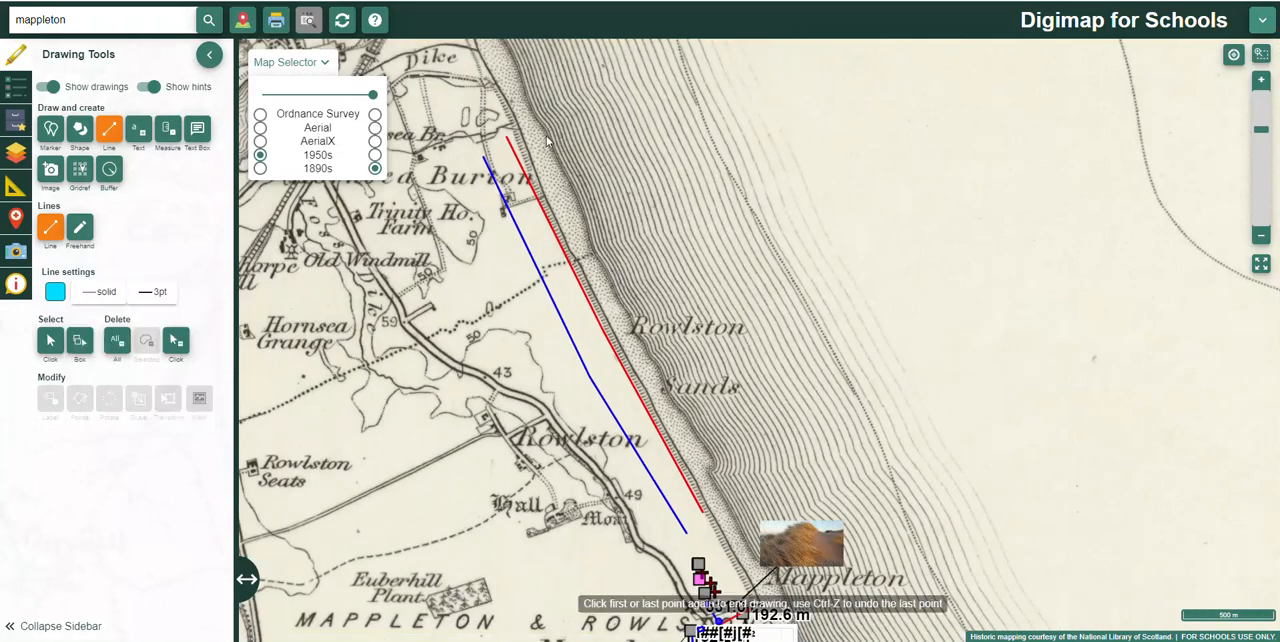
click(609, 267)
click(678, 400)
click(737, 521)
click(737, 521)
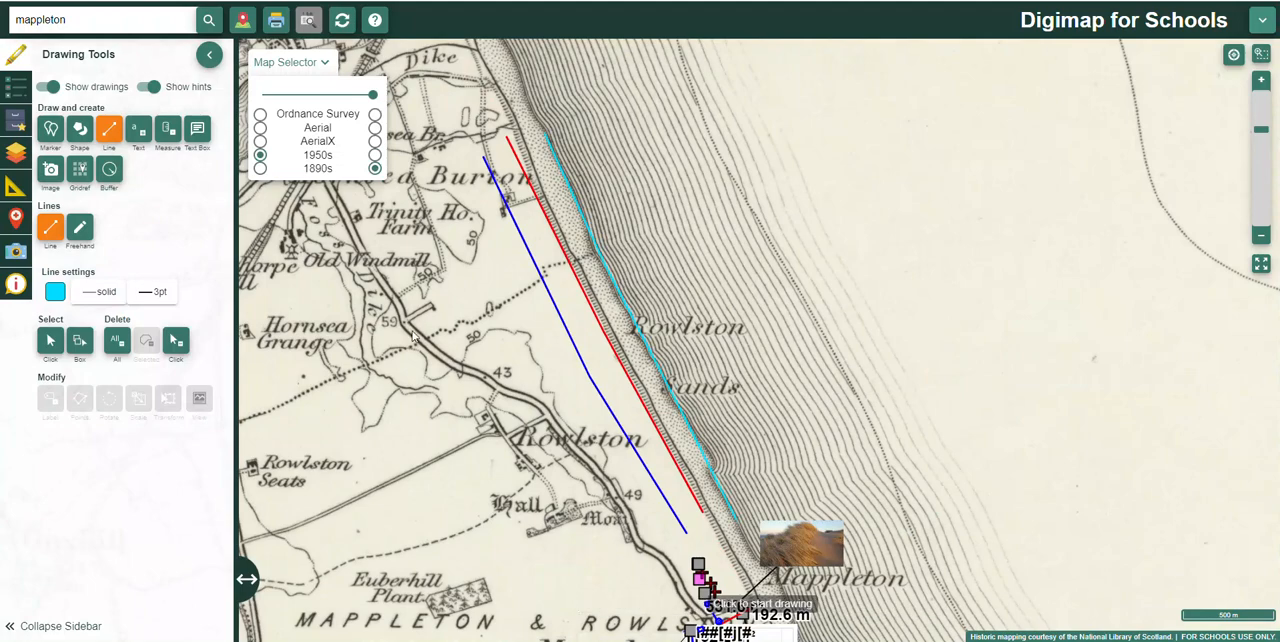
Step: Examine the three coastline lines against the 1890s map between Hornsea and Mappleton, and close the map choices
scroll(435, 308, up, 1)
drag(534, 303, 404, 352)
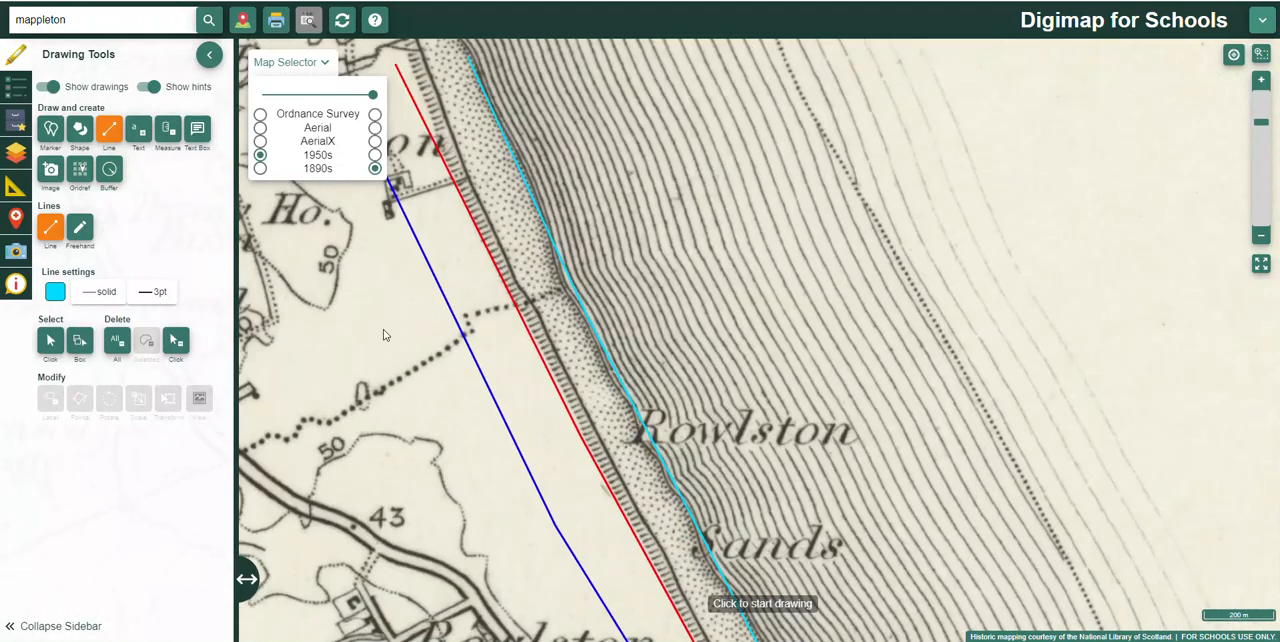
scroll(386, 334, up, 1)
scroll(384, 334, down, 3)
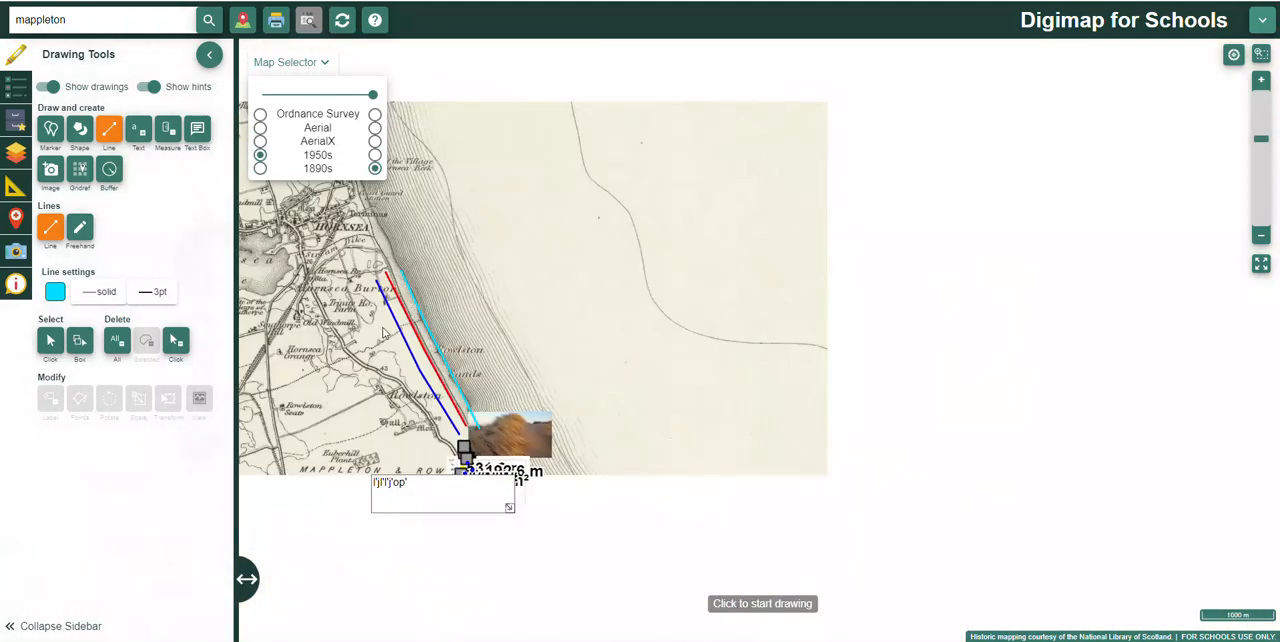
drag(313, 346, 460, 425)
scroll(521, 401, up, 3)
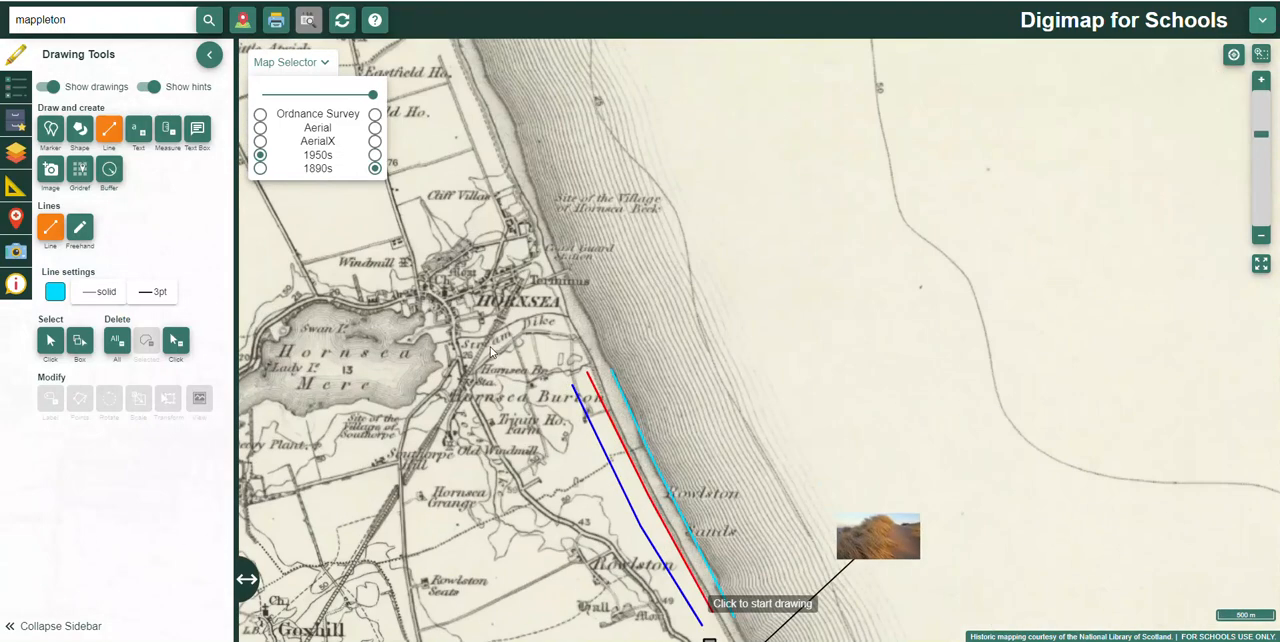
scroll(521, 401, up, 1)
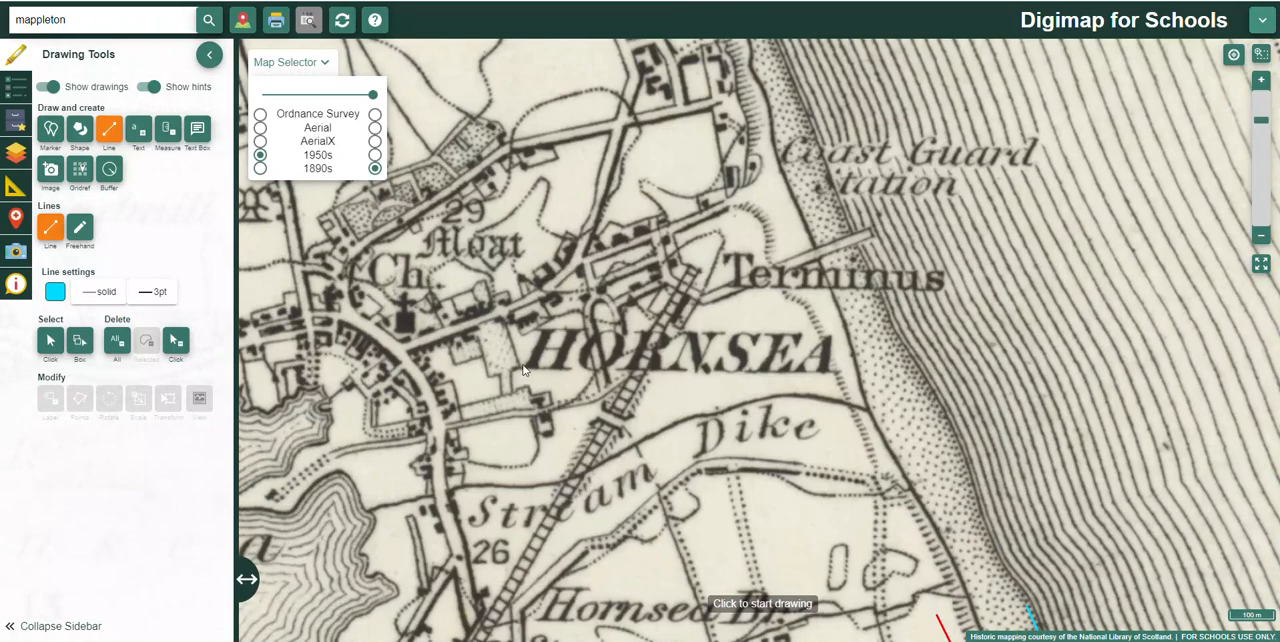
scroll(522, 368, down, 2)
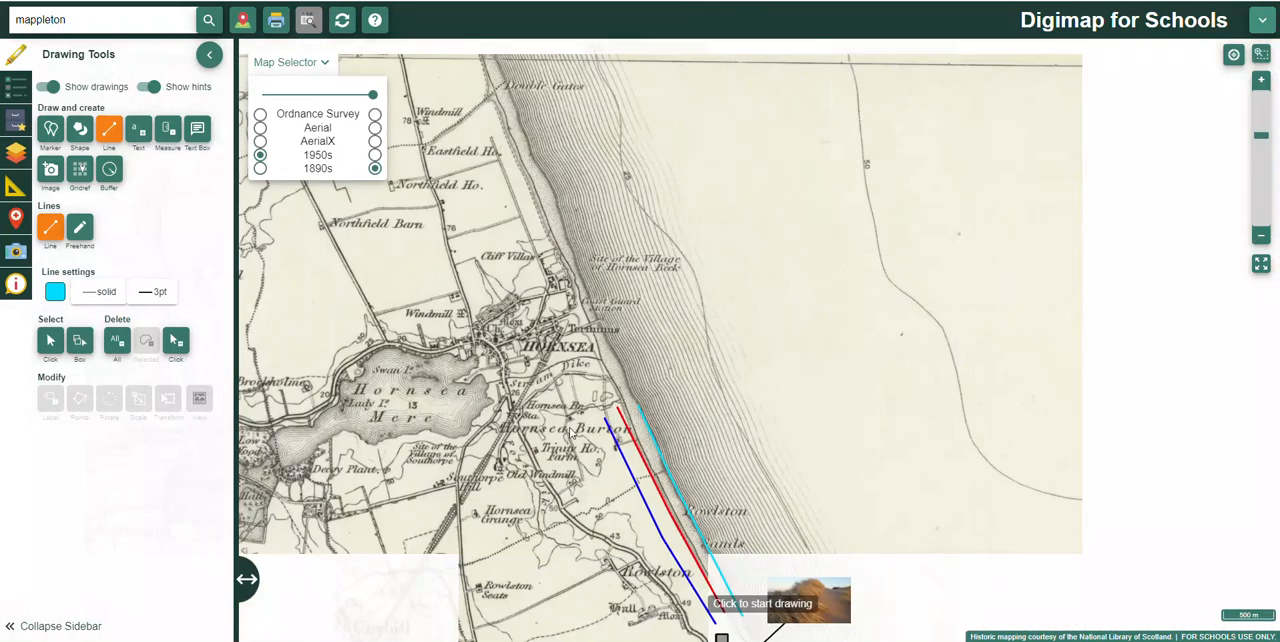
drag(571, 504, 463, 318)
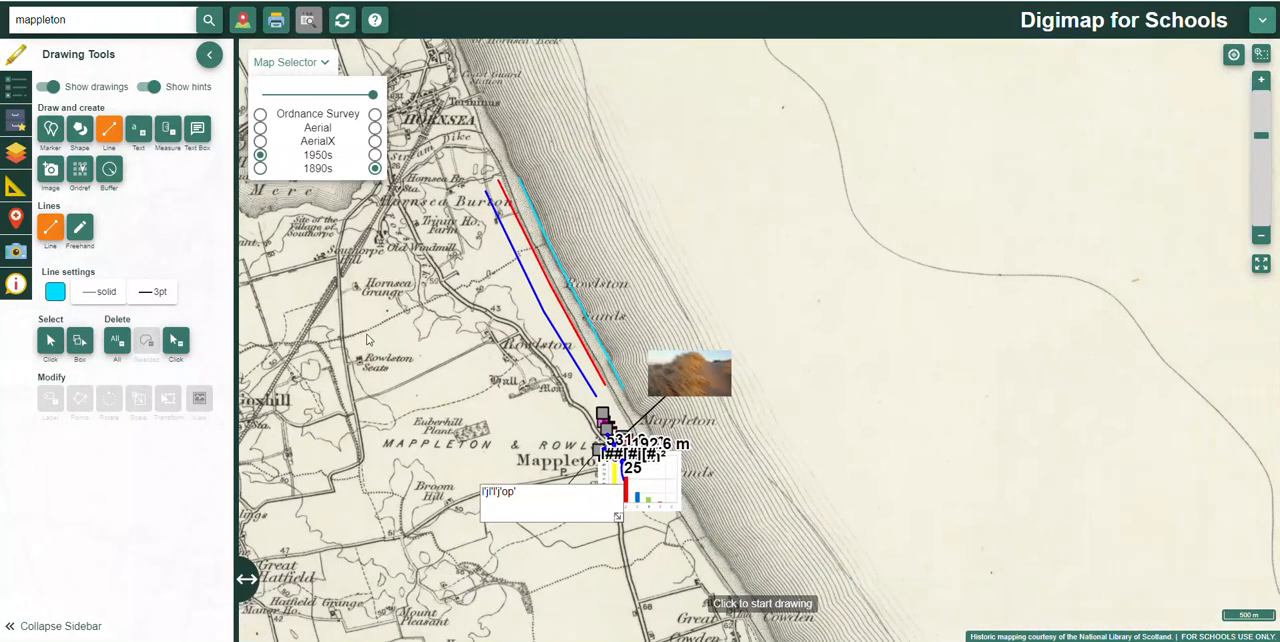
scroll(371, 340, up, 1)
click(321, 67)
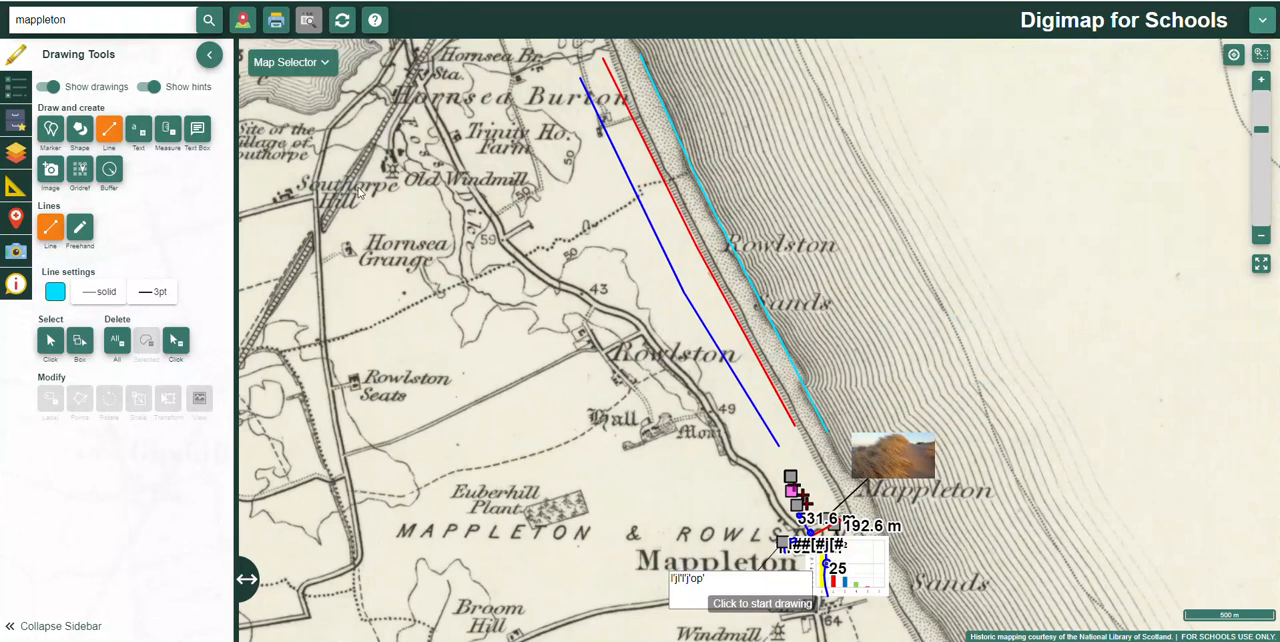
Step: Draw a cyan line about 163 m long from the 1890s line to the 1950s red line near Hornsea Burton and add a metric length label
drag(248, 98, 164, 221)
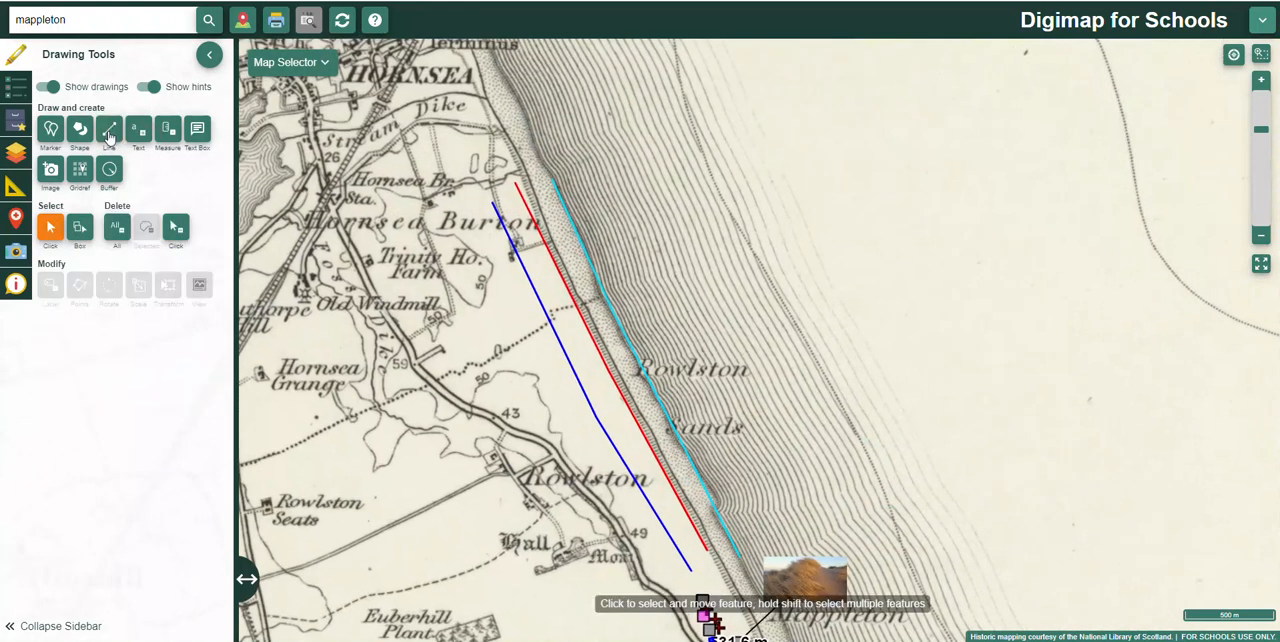
click(109, 130)
click(589, 265)
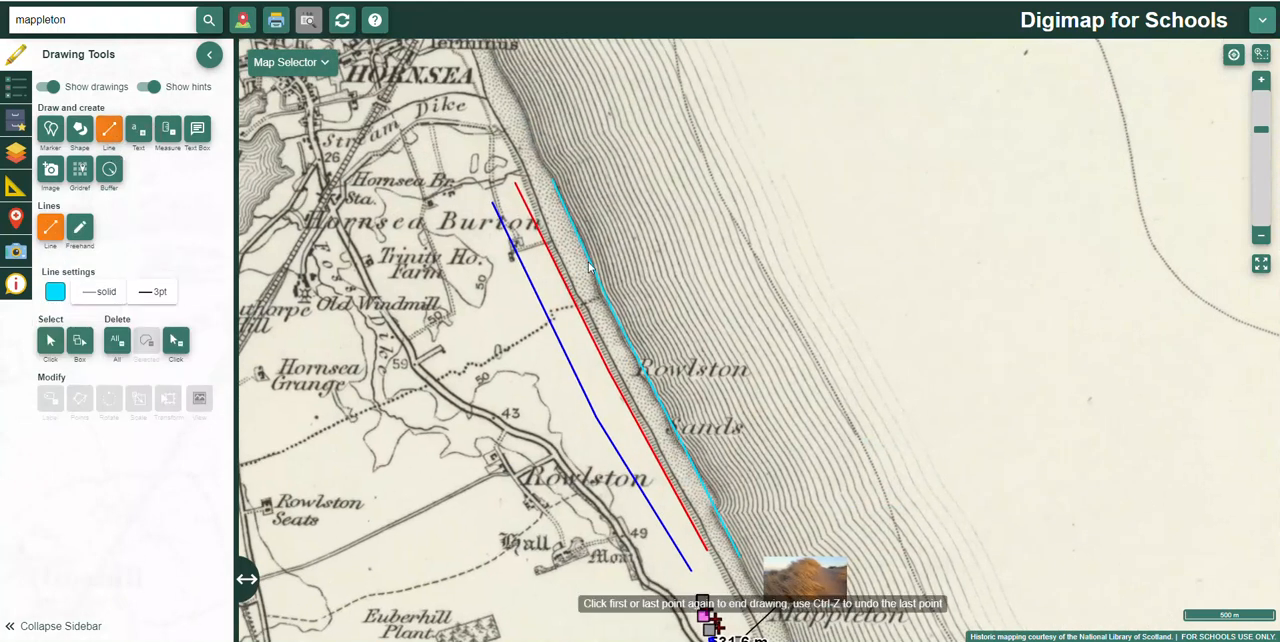
double_click(563, 269)
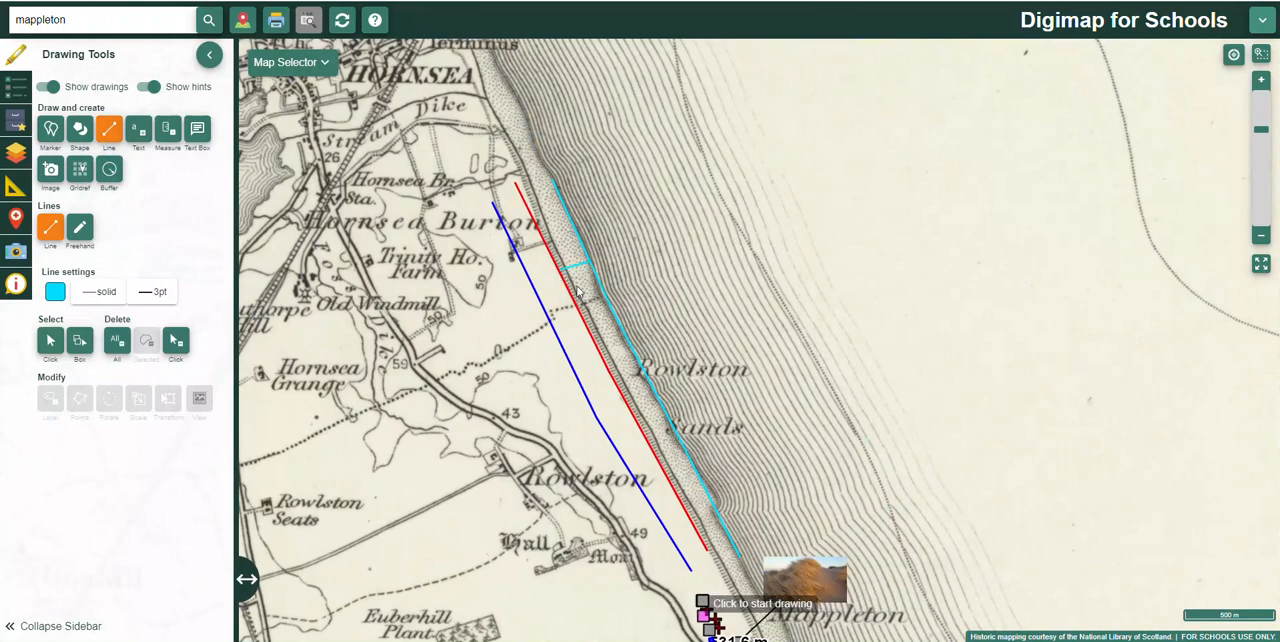
scroll(584, 277, up, 1)
click(168, 130)
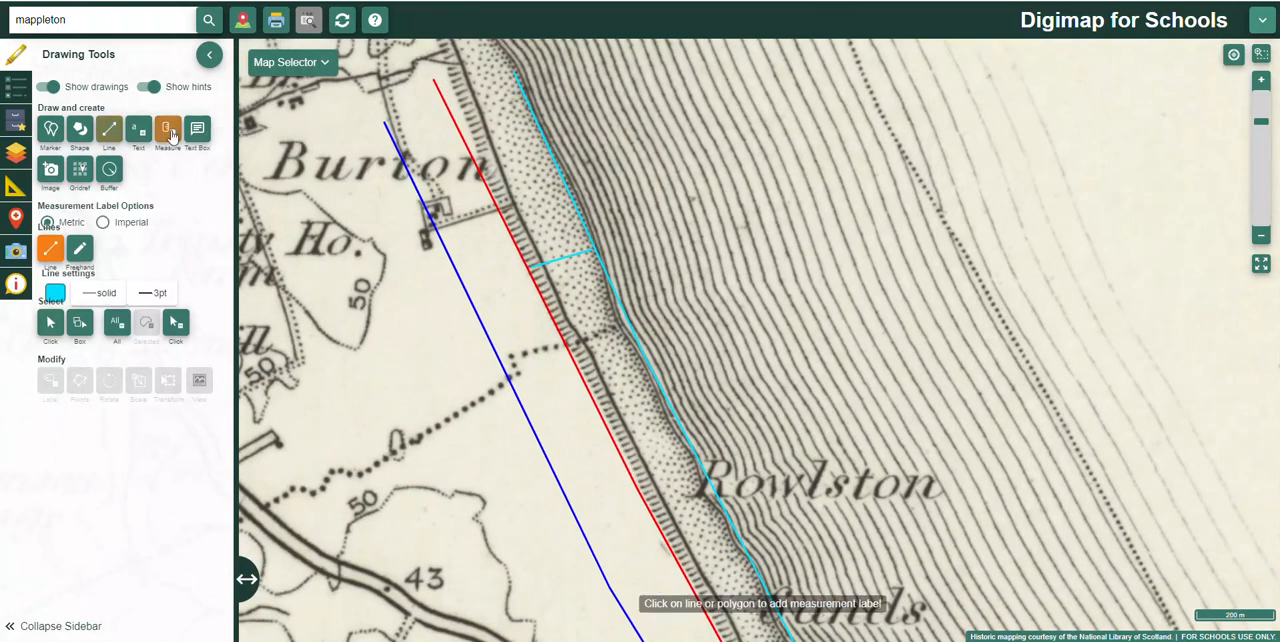
click(551, 267)
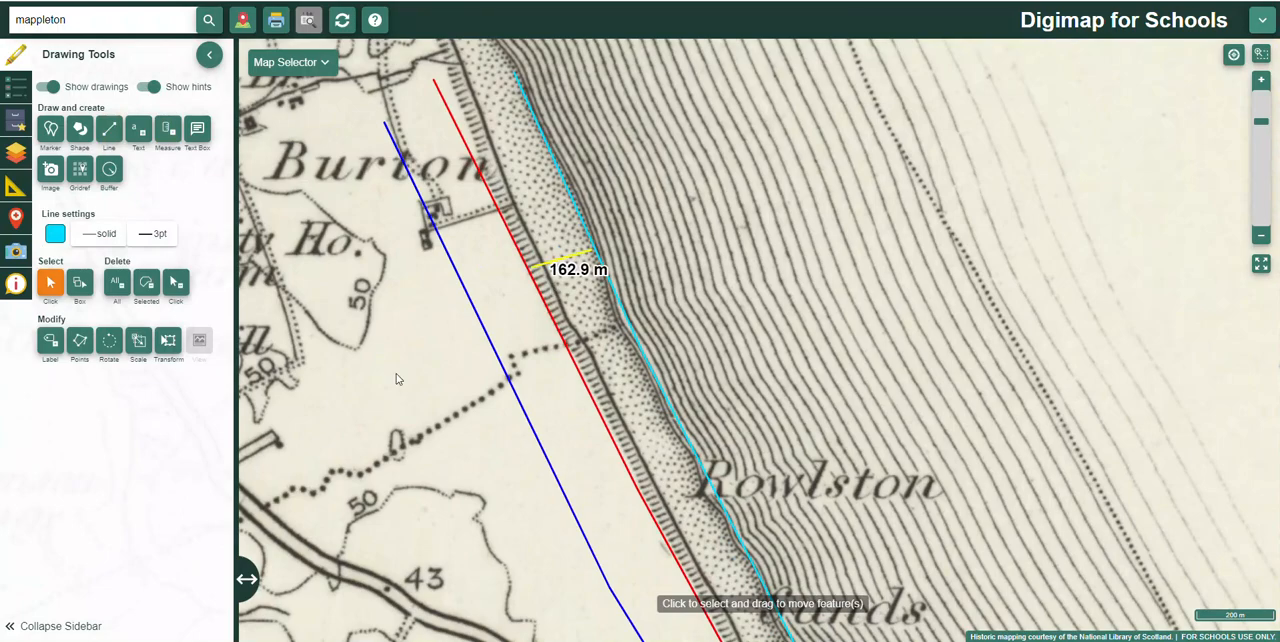
Step: On the 1890s map, continue with a cyan line about 166 m long from the red line to the blue present-day line and label its length
click(329, 66)
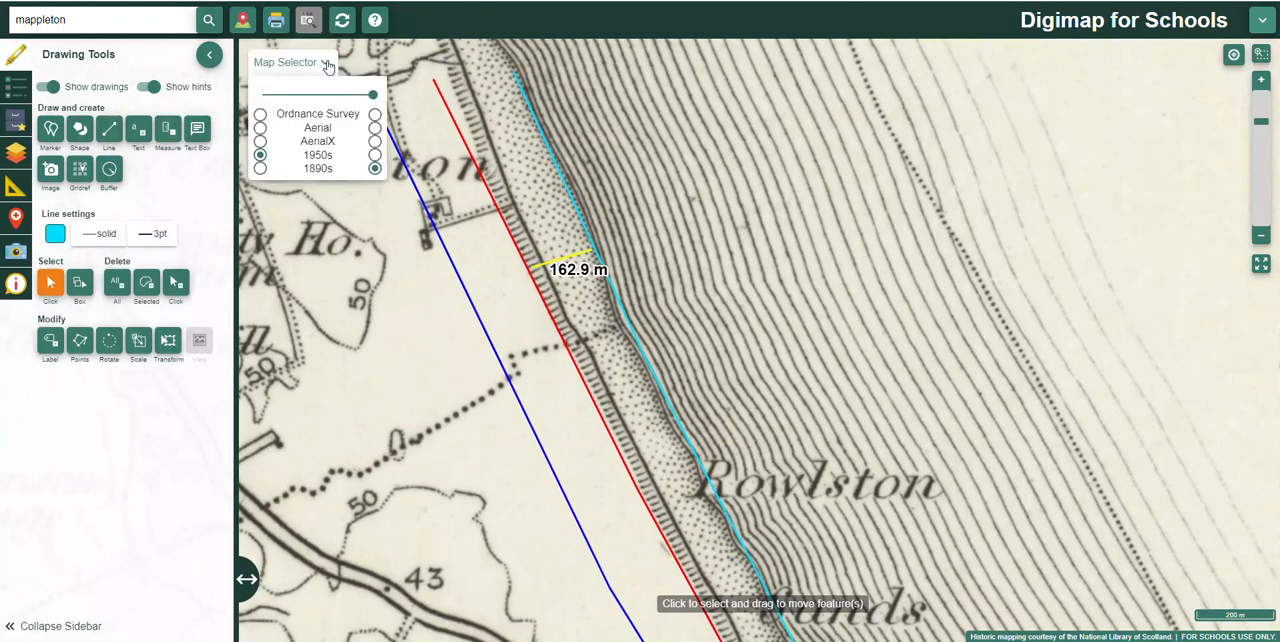
click(374, 167)
click(109, 128)
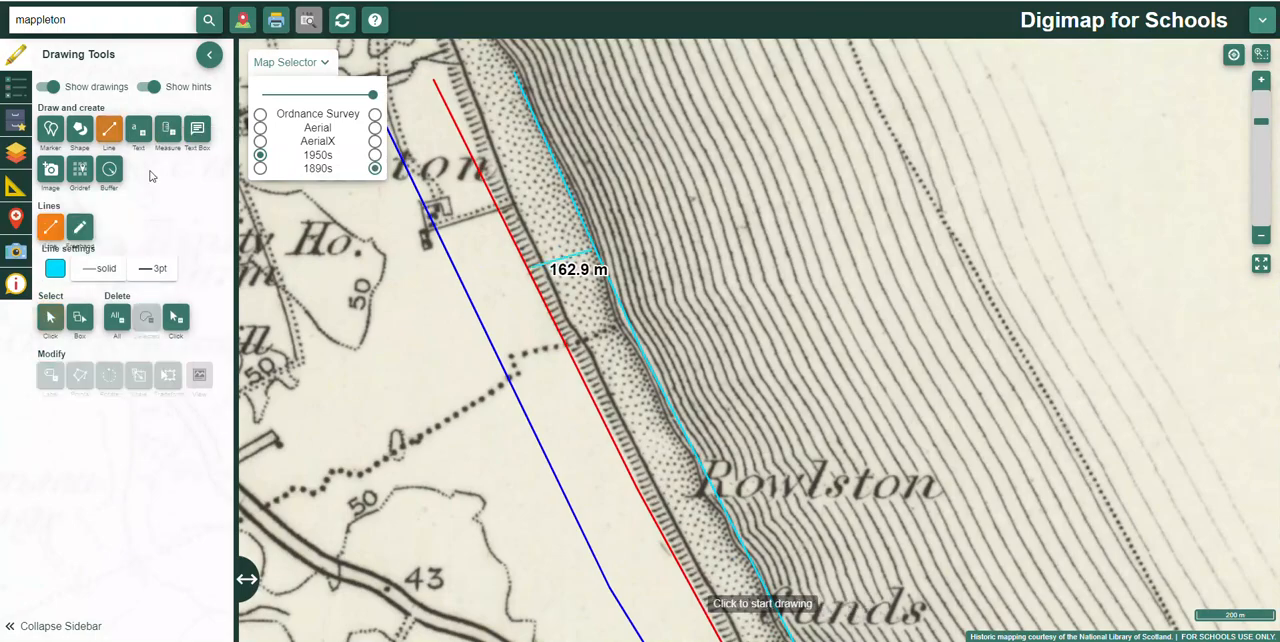
click(530, 270)
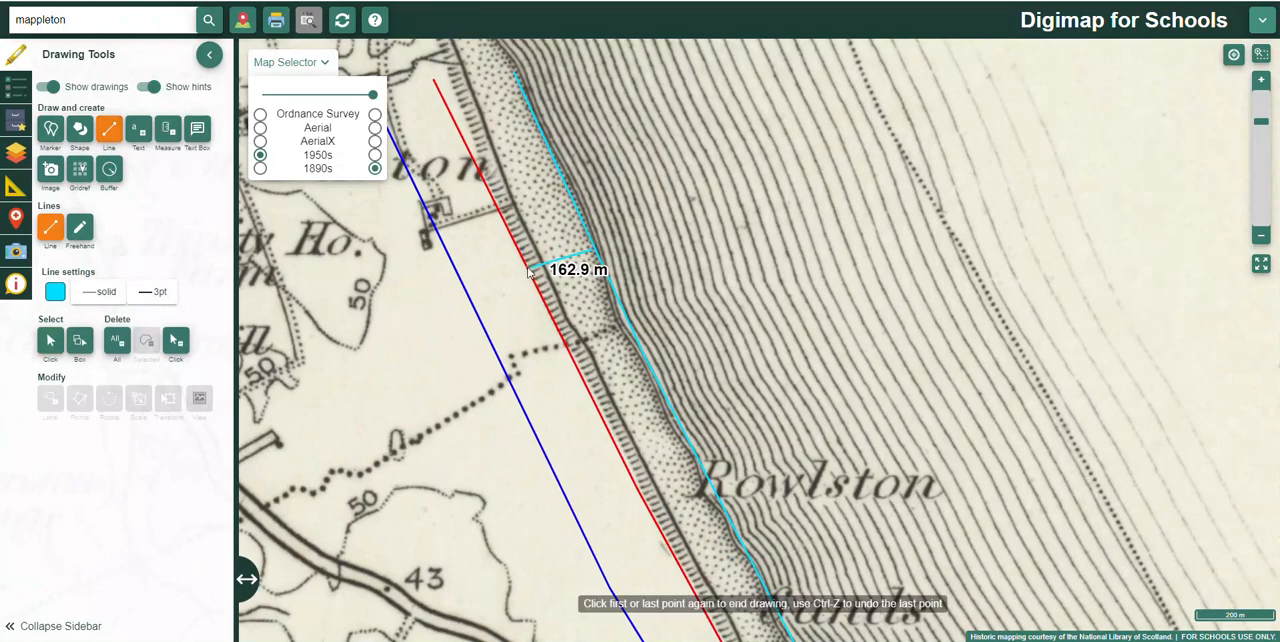
double_click(468, 296)
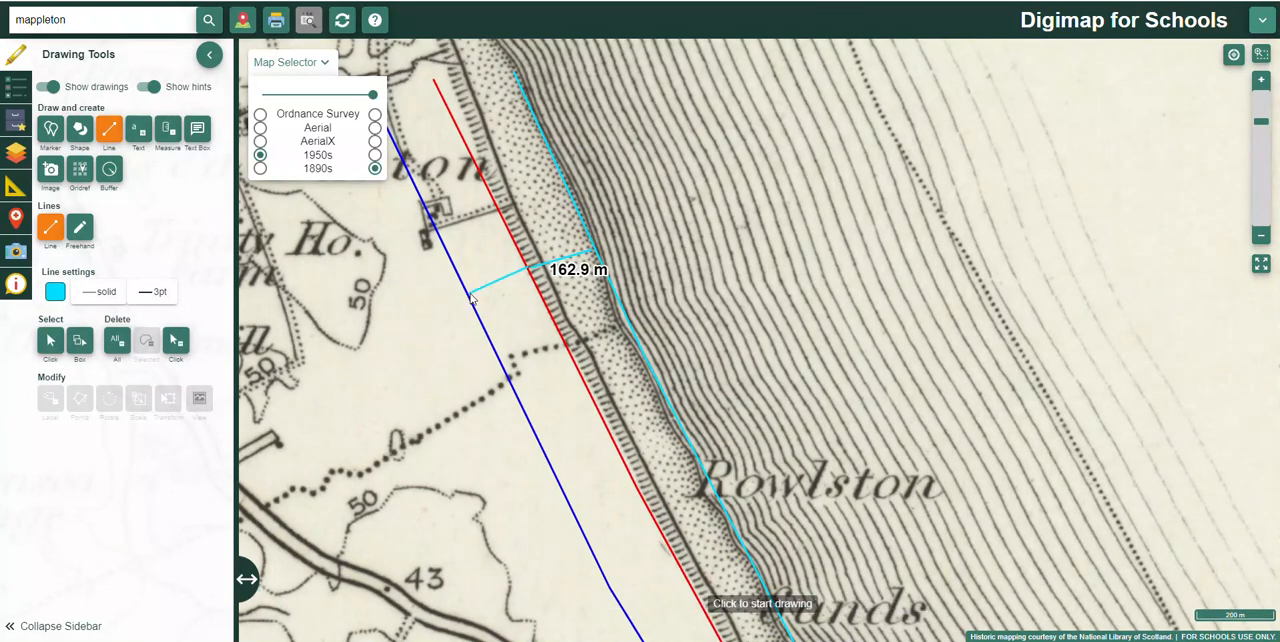
click(167, 129)
click(493, 287)
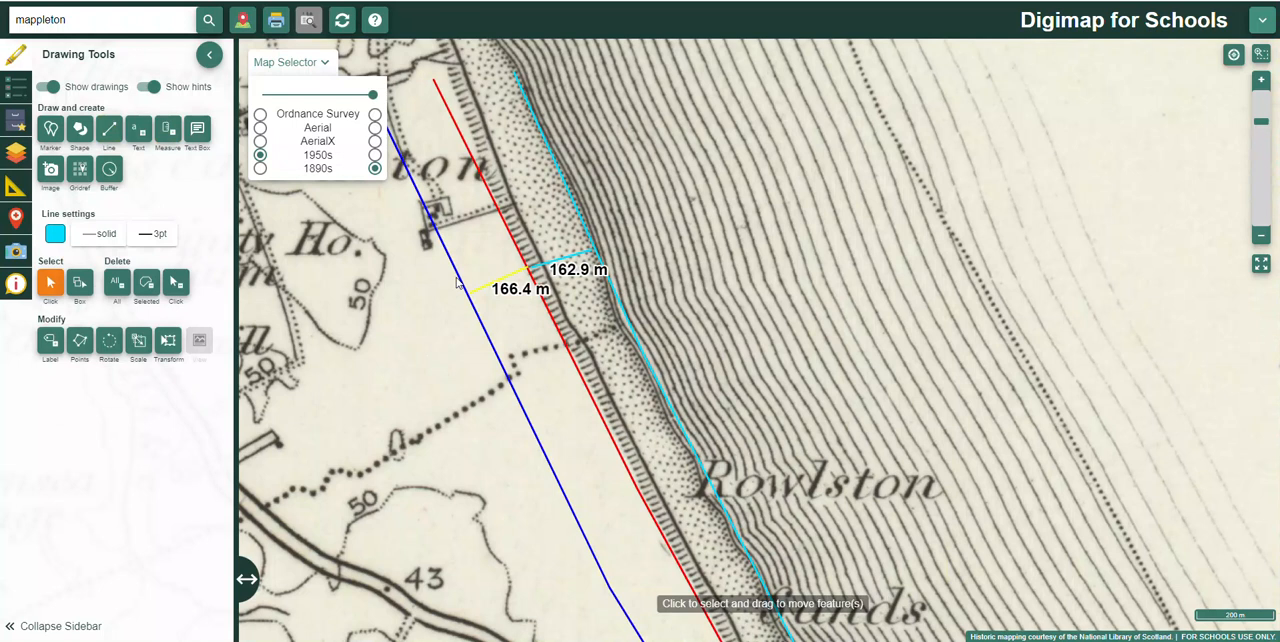
Step: Display the Ordnance Survey map and compare the three coastline lines against the present-day coast between Hornsea and Mappleton
scroll(432, 328, down, 3)
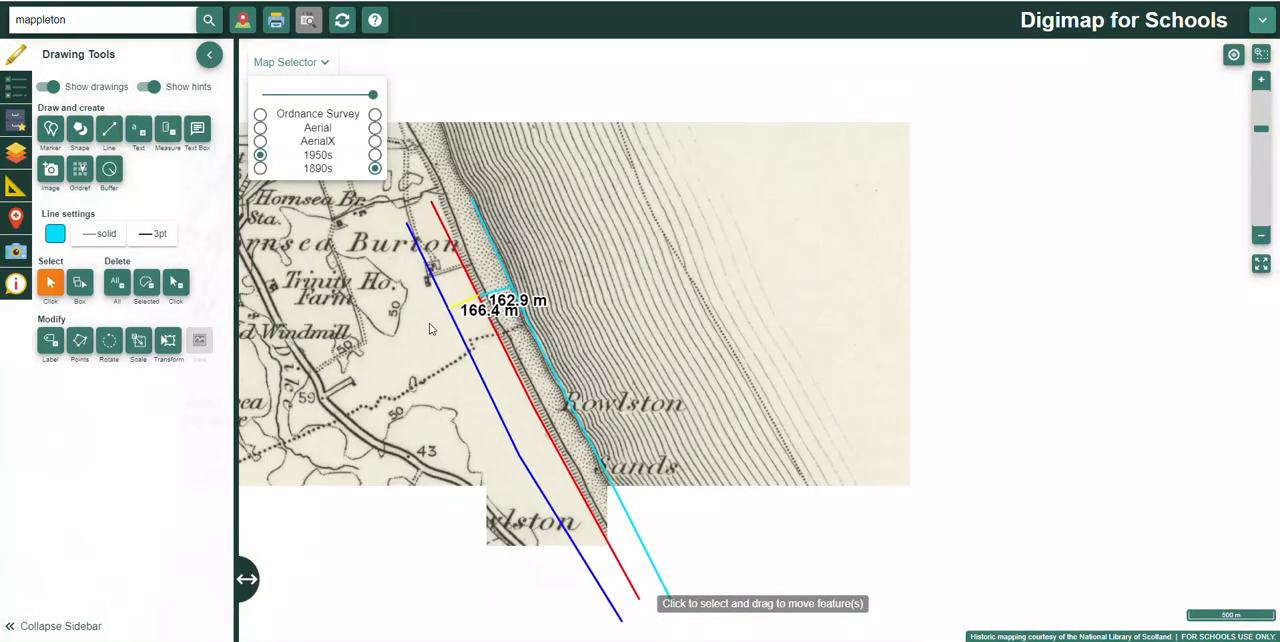
scroll(432, 328, up, 2)
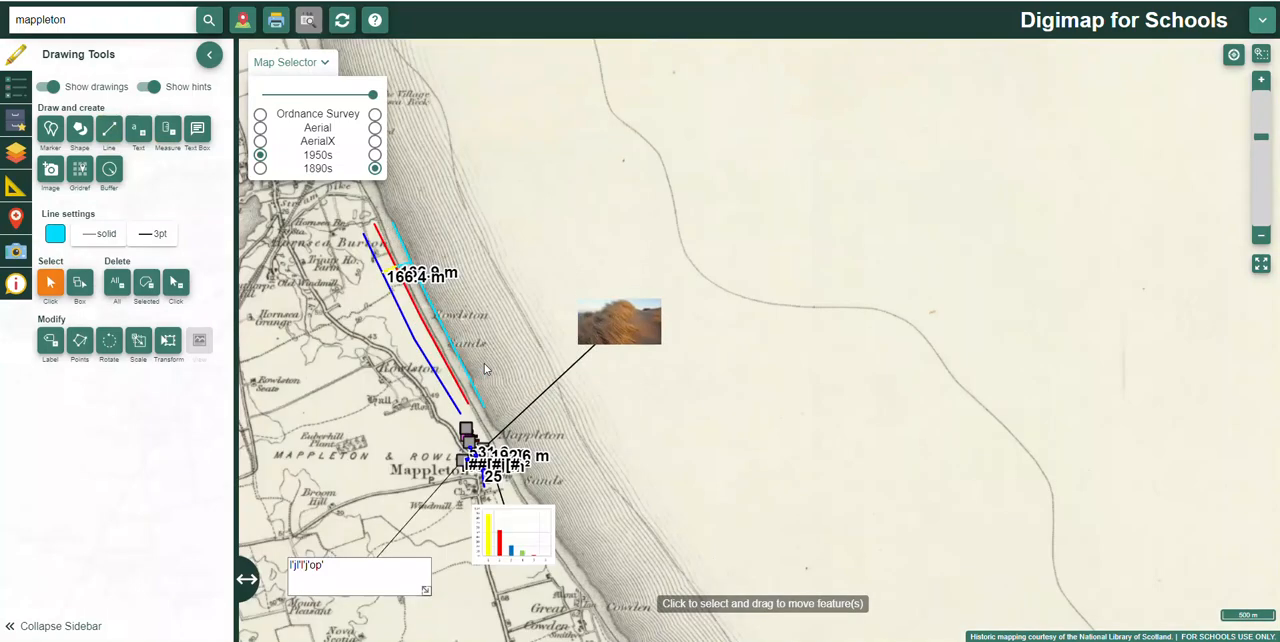
click(375, 114)
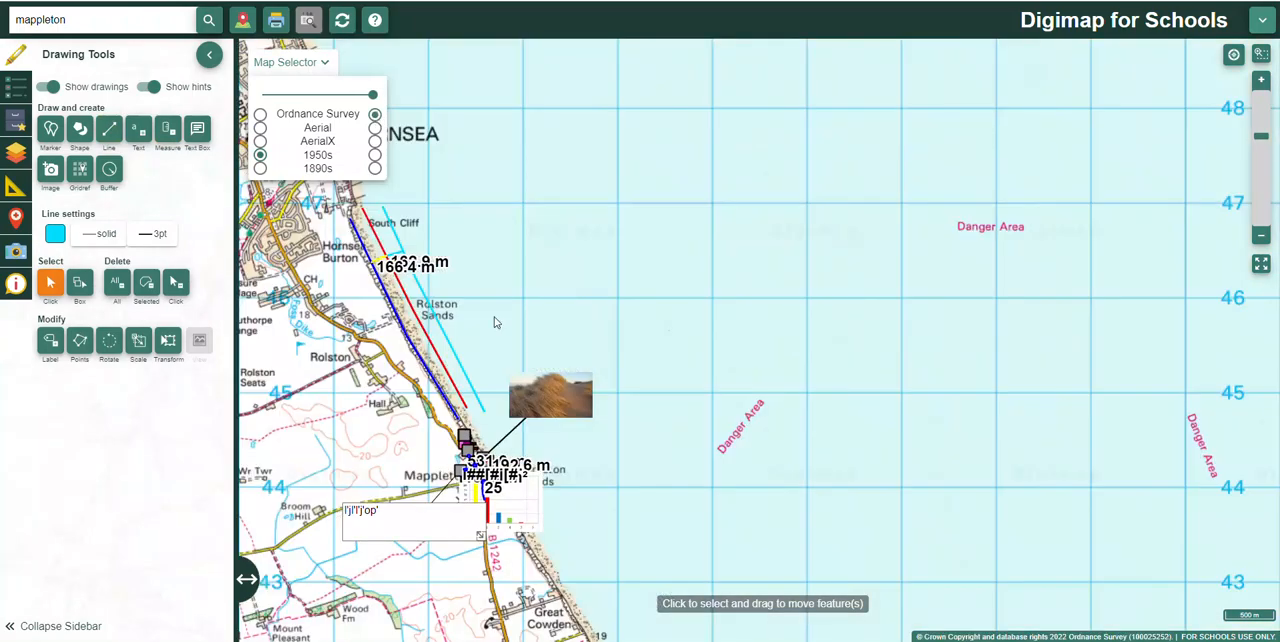
scroll(505, 337, down, 1)
scroll(505, 337, up, 3)
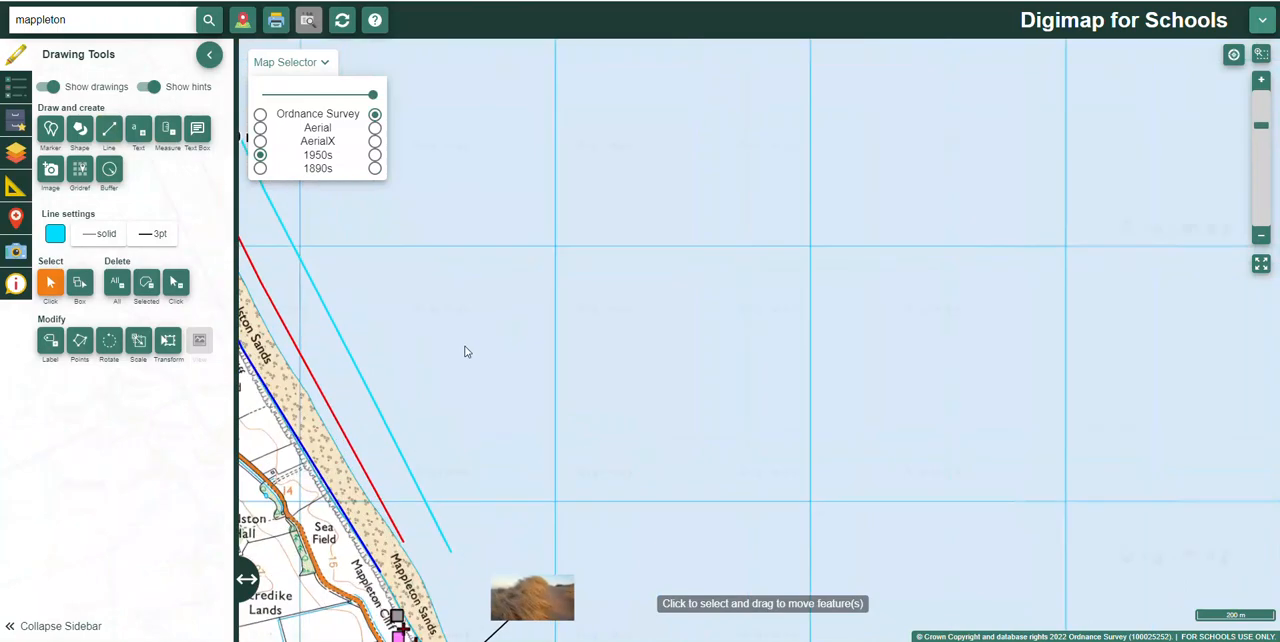
scroll(540, 346, down, 2)
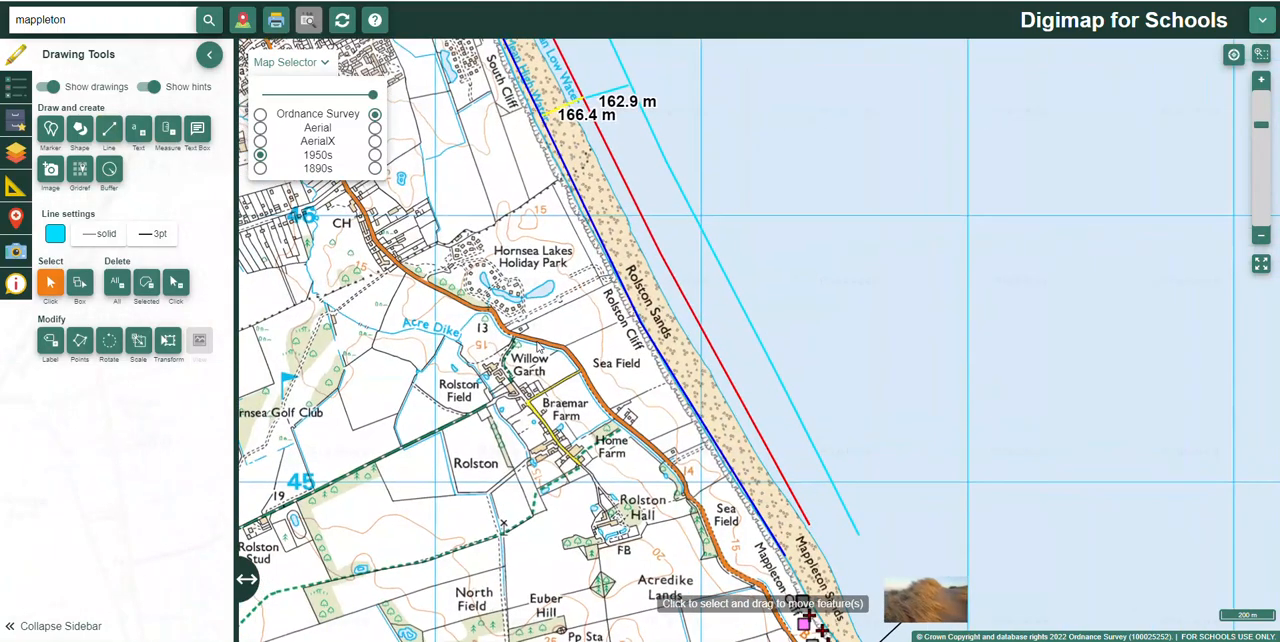